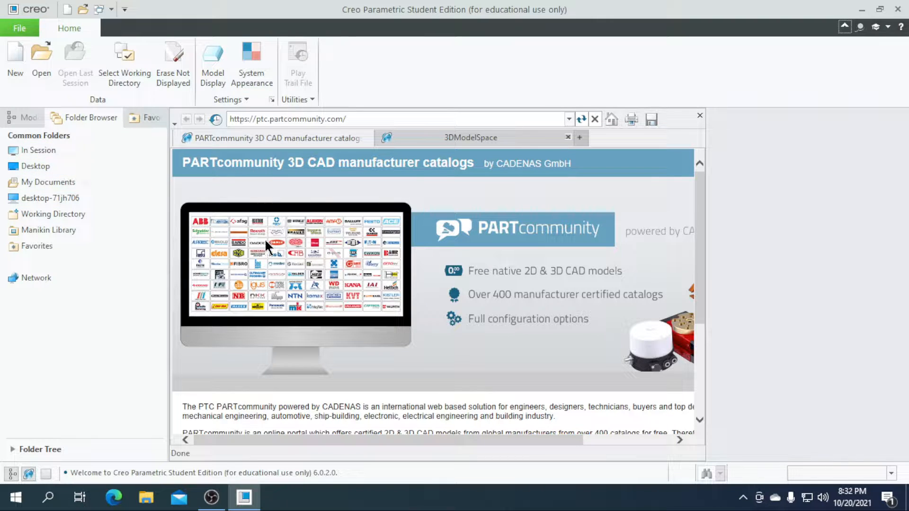
Step: Create a new solid part named "srewdriver" using the default template
{"action": "left_click", "coordinate": [16, 67]}
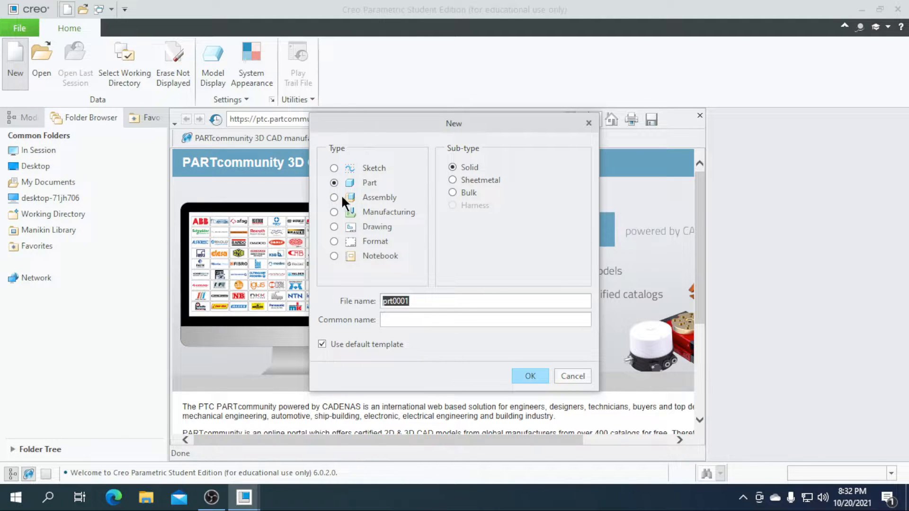
{"action": "key", "text": "BackSpace"}
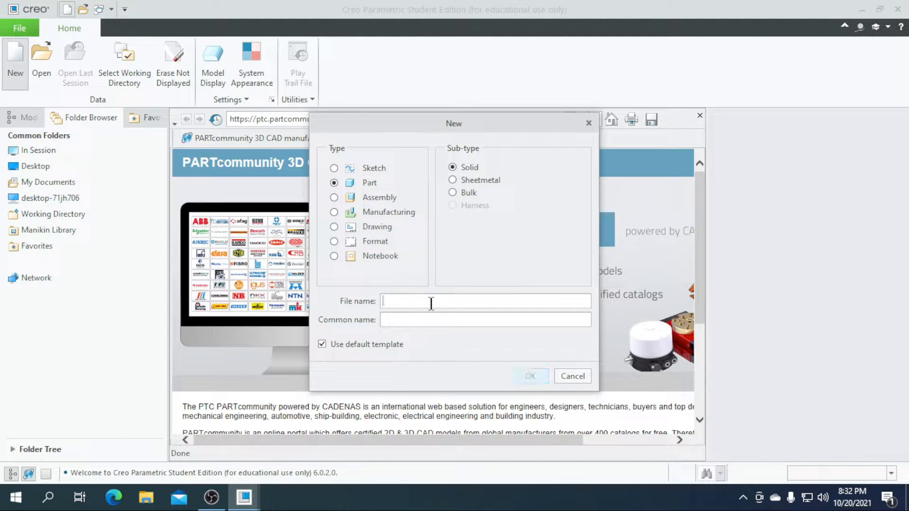
{"action": "type", "text": "srewdriver"}
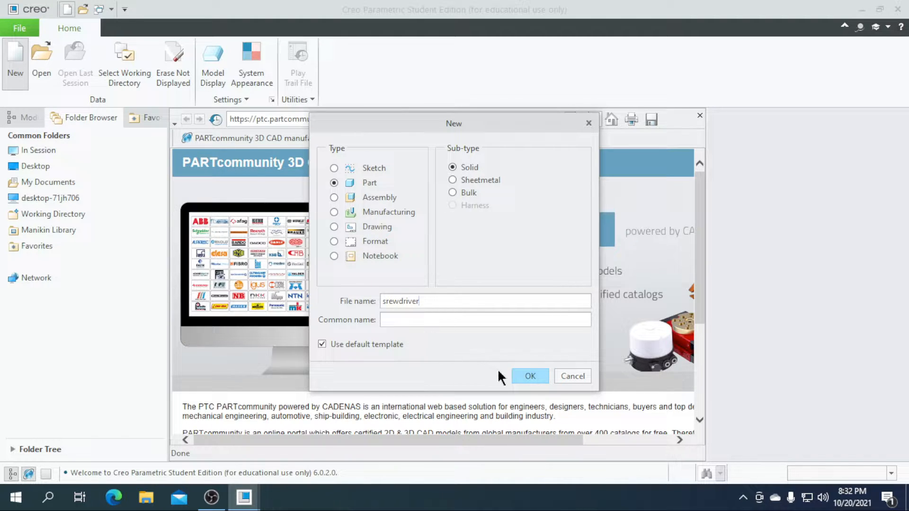
{"action": "left_click", "coordinate": [528, 375]}
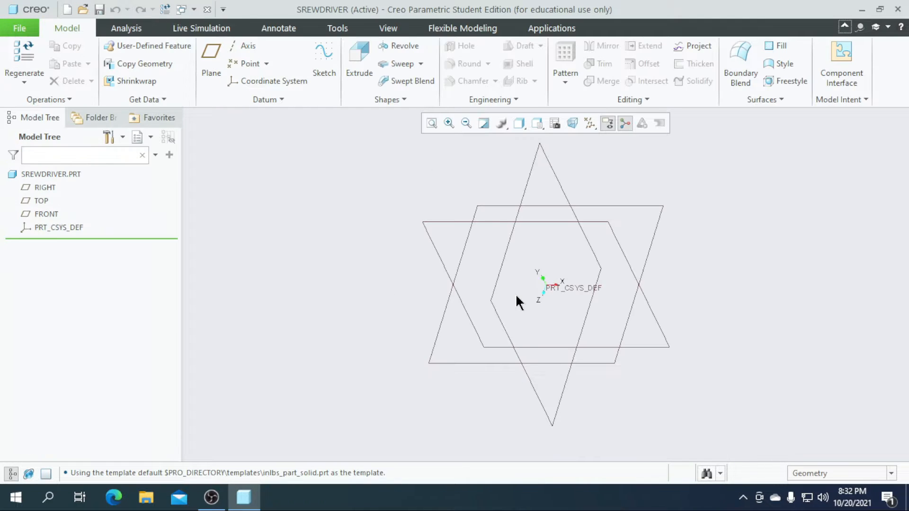
Step: Start a solid Revolve with its sketch on the RIGHT datum plane and orient the sketch parallel to the screen
{"action": "left_click", "coordinate": [401, 48]}
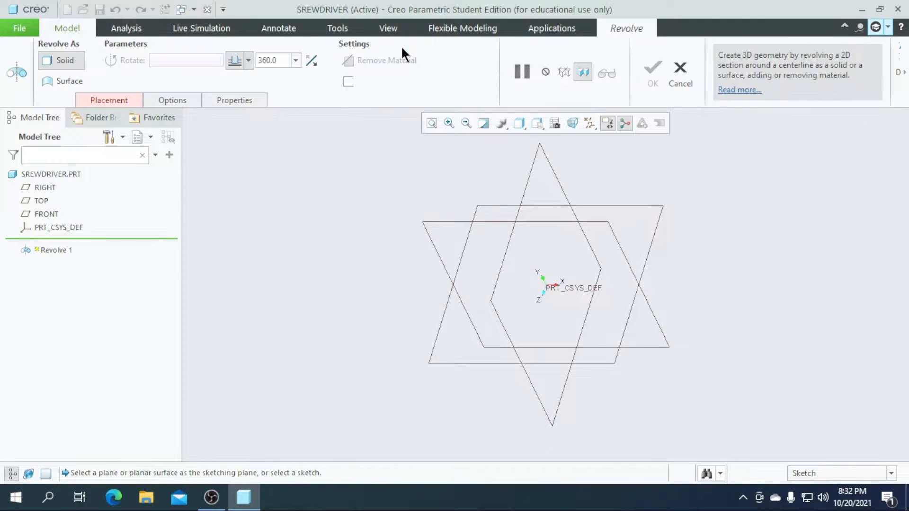
{"action": "left_click", "coordinate": [43, 190]}
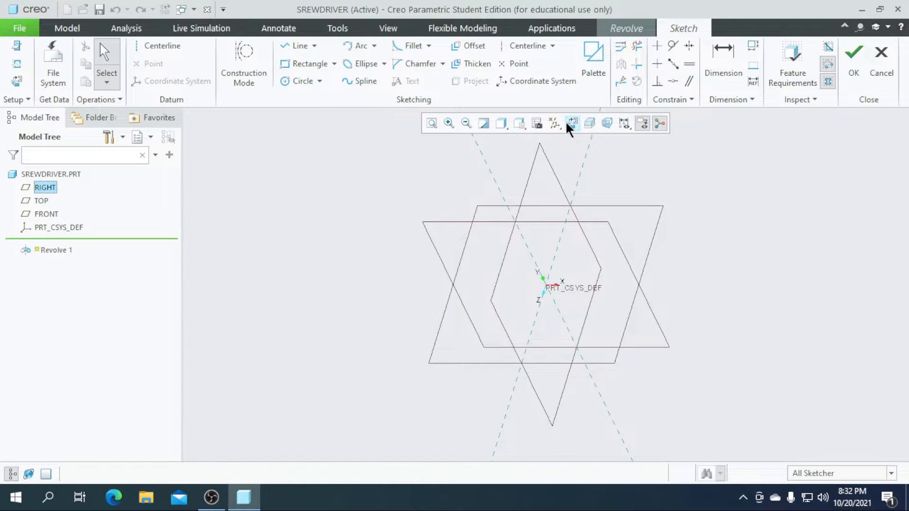
{"action": "left_click", "coordinate": [568, 124]}
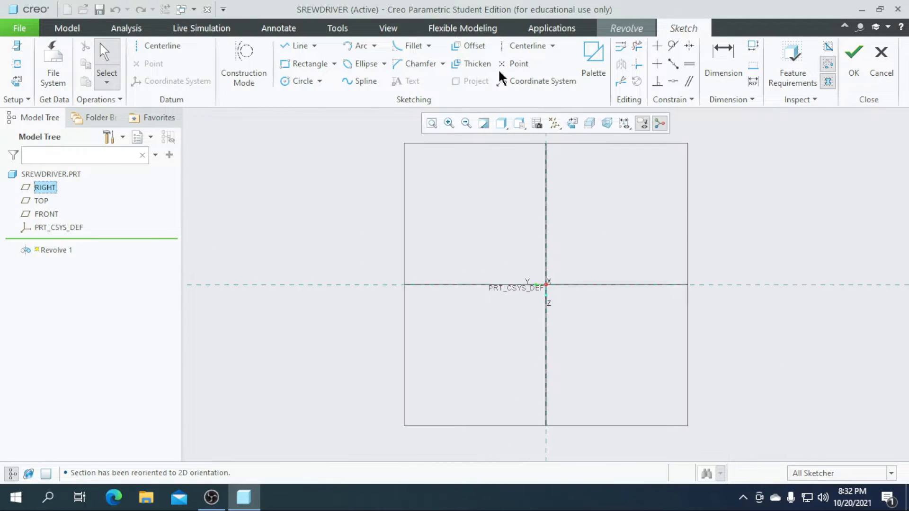
Step: Draw a horizontal centerline through the sketch origin as the axis of revolution
{"action": "left_click", "coordinate": [517, 49]}
{"action": "scroll", "coordinate": [544, 284], "scroll_direction": "up", "scroll_amount": 2}
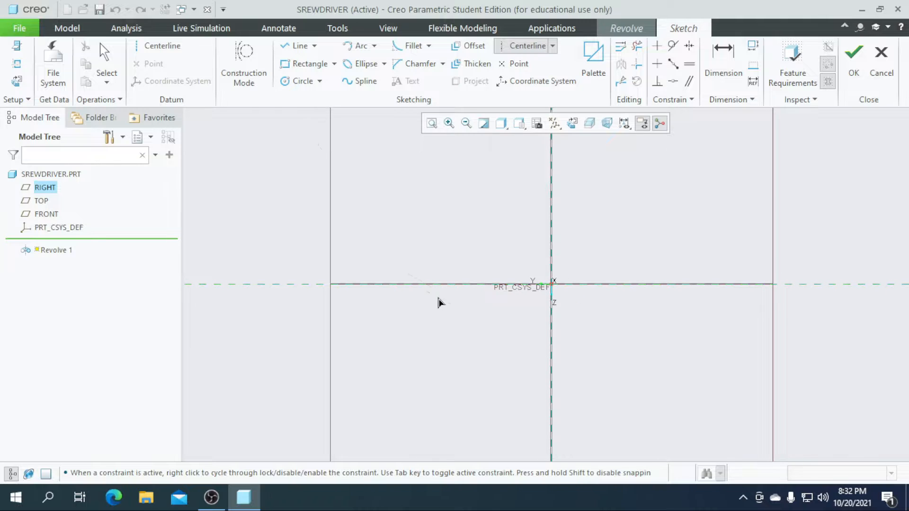
{"action": "left_click", "coordinate": [555, 289]}
{"action": "scroll", "coordinate": [425, 274], "scroll_direction": "down", "scroll_amount": 2}
{"action": "scroll", "coordinate": [450, 270], "scroll_direction": "up", "scroll_amount": 2}
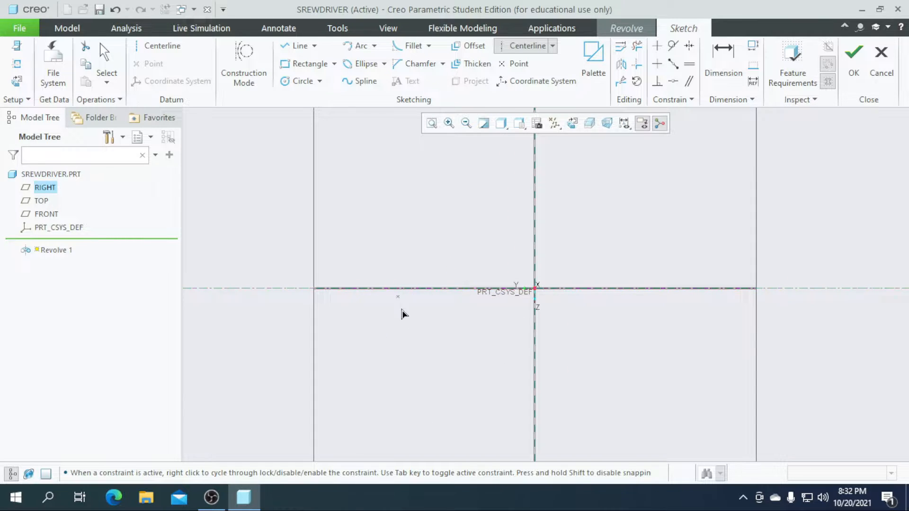
{"action": "left_click", "coordinate": [294, 45]}
{"action": "scroll", "coordinate": [371, 305], "scroll_direction": "up", "scroll_amount": 1}
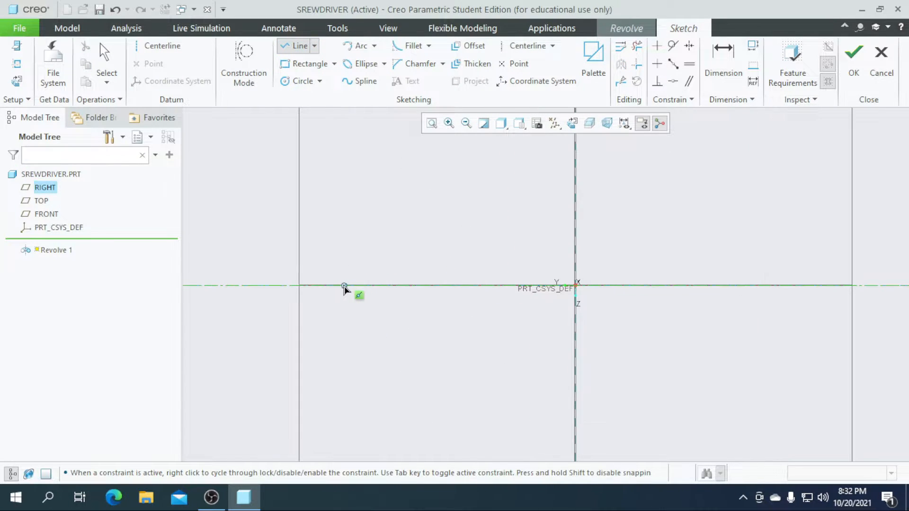
{"action": "left_click", "coordinate": [339, 237]}
{"action": "left_click", "coordinate": [401, 237]}
{"action": "left_click", "coordinate": [401, 267]}
{"action": "key", "text": "ctrl+z"}
Step: Sketch an open stepped profile from the origin: about 33 up, 44 across, a groove about 17 deep and 44 wide, and a line about 106 long
{"action": "left_click", "coordinate": [302, 46]}
{"action": "scroll", "coordinate": [390, 289], "scroll_direction": "up", "scroll_amount": 2}
{"action": "scroll", "coordinate": [509, 291], "scroll_direction": "down", "scroll_amount": 3}
{"action": "left_click", "coordinate": [498, 276]}
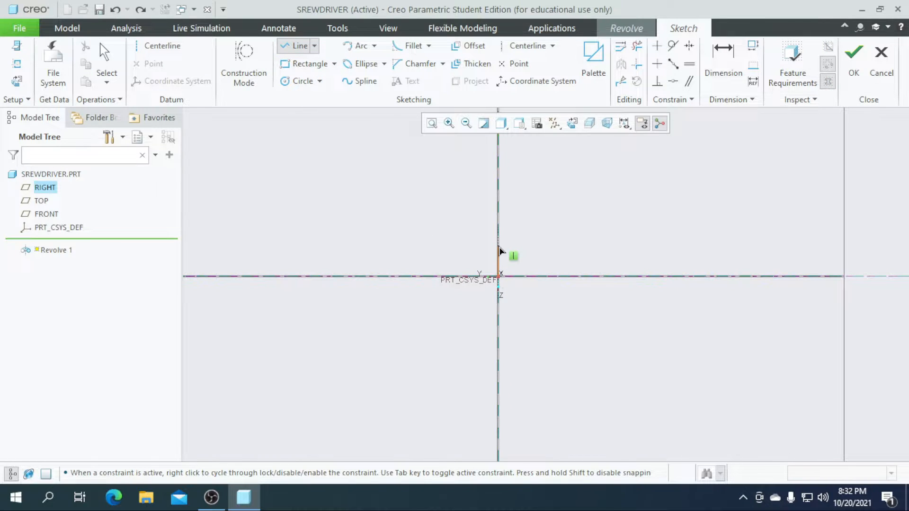
{"action": "left_click", "coordinate": [558, 233]}
{"action": "left_click", "coordinate": [557, 254]}
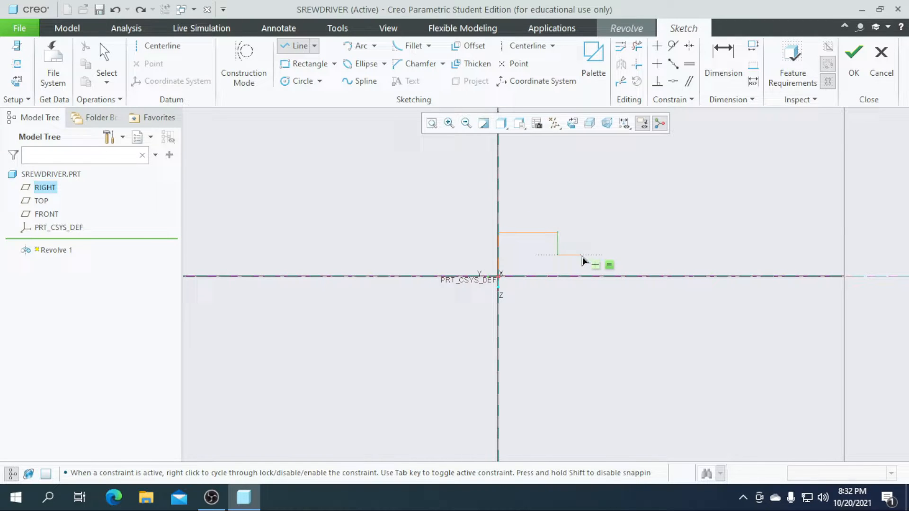
{"action": "left_click", "coordinate": [618, 254]}
{"action": "scroll", "coordinate": [619, 239], "scroll_direction": "down", "scroll_amount": 2}
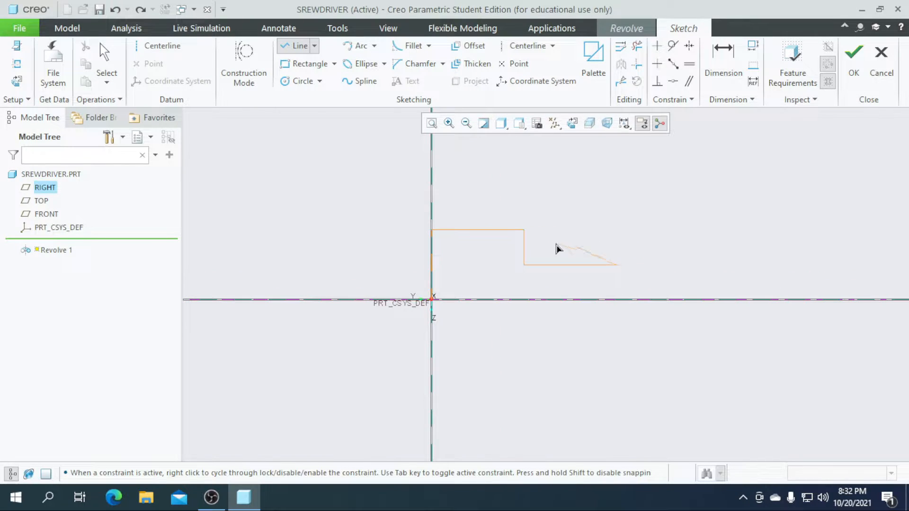
{"action": "left_click", "coordinate": [617, 231]}
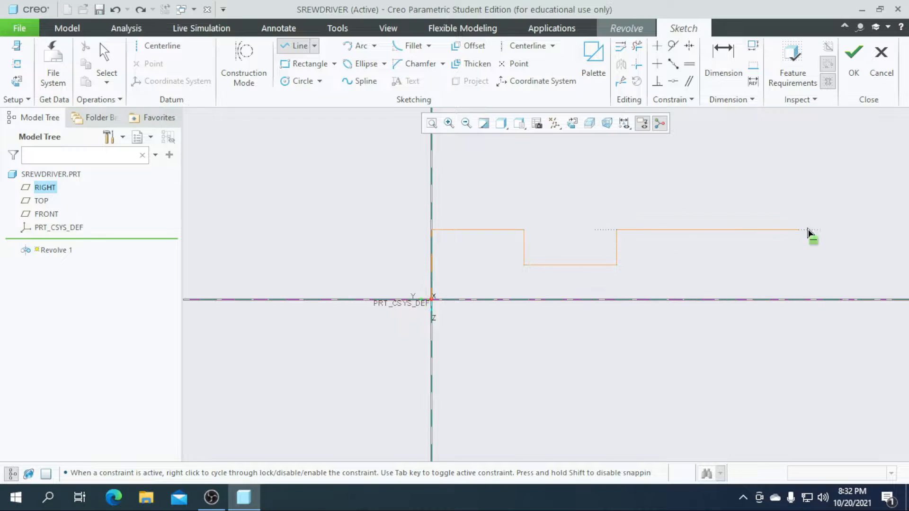
{"action": "left_click", "coordinate": [842, 231]}
{"action": "scroll", "coordinate": [684, 232], "scroll_direction": "up", "scroll_amount": 2}
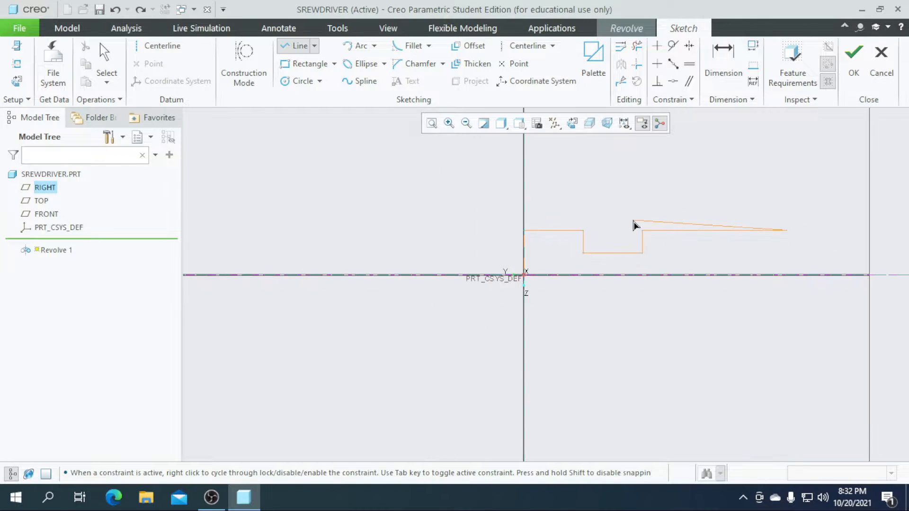
{"action": "scroll", "coordinate": [632, 223], "scroll_direction": "down", "scroll_amount": 2}
{"action": "middle_click", "coordinate": [632, 223]}
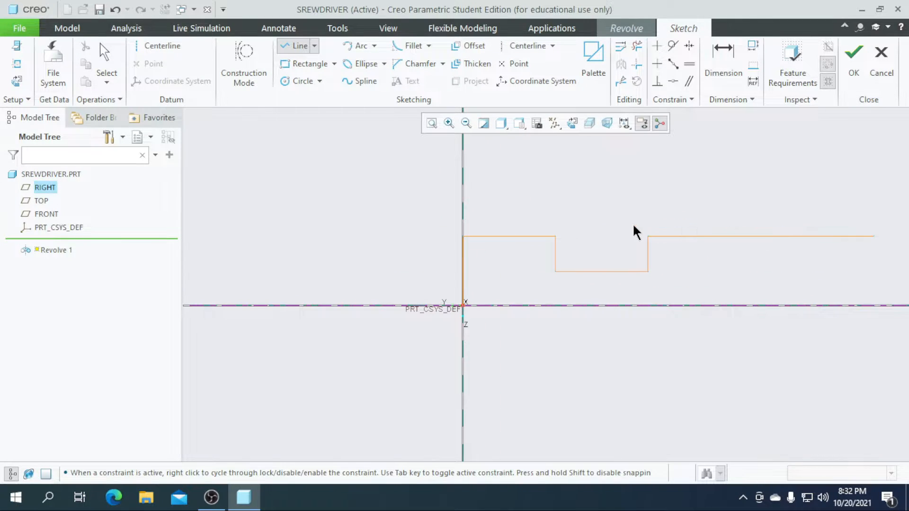
{"action": "middle_click", "coordinate": [471, 274]}
Step: Set the height of the profile's vertical end line at the origin to 12.5/2
{"action": "scroll", "coordinate": [453, 213], "scroll_direction": "up", "scroll_amount": 1}
{"action": "scroll", "coordinate": [465, 291], "scroll_direction": "down", "scroll_amount": 3}
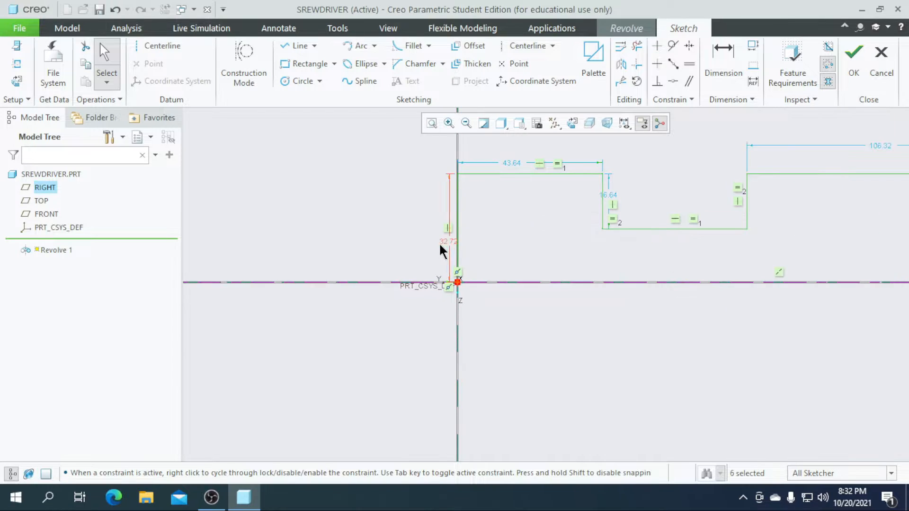
{"action": "double_click", "coordinate": [446, 242]}
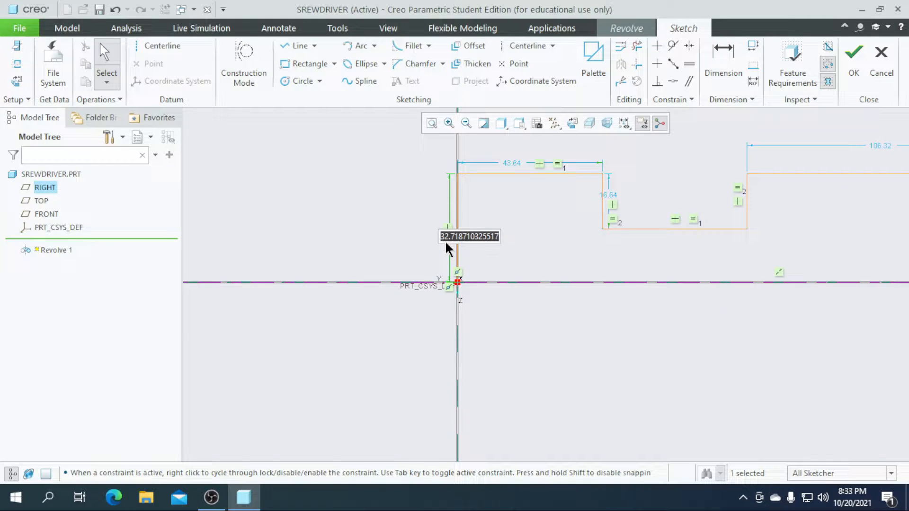
{"action": "type", "text": "12.5/2"}
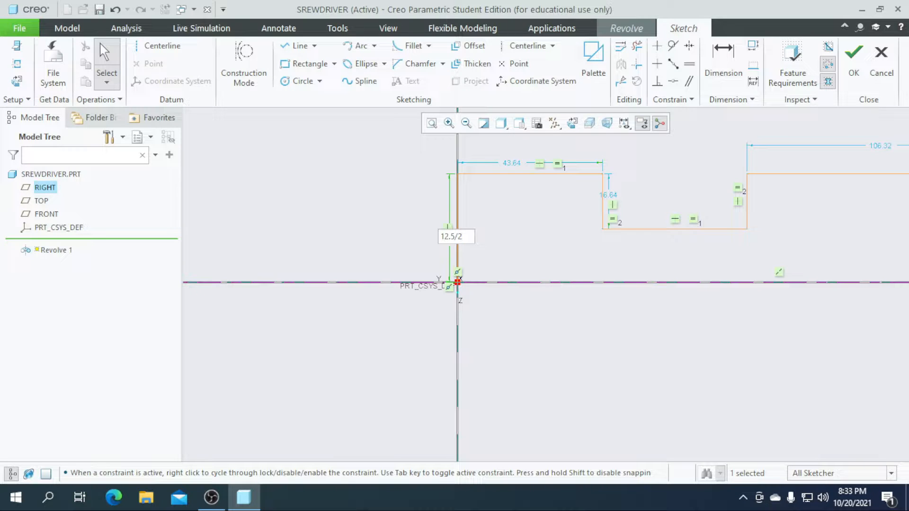
{"action": "key", "text": "Return"}
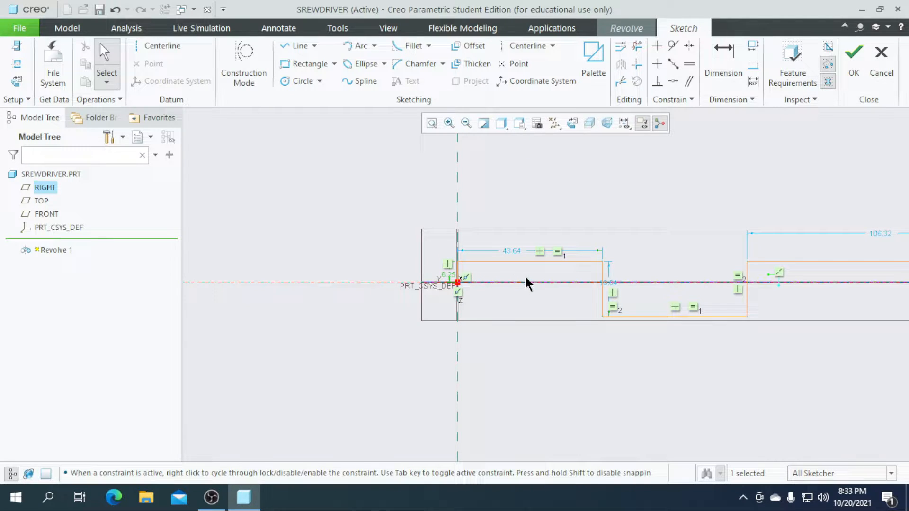
Step: Set the length of the first horizontal line beside the origin to 6
{"action": "scroll", "coordinate": [535, 276], "scroll_direction": "up", "scroll_amount": 3}
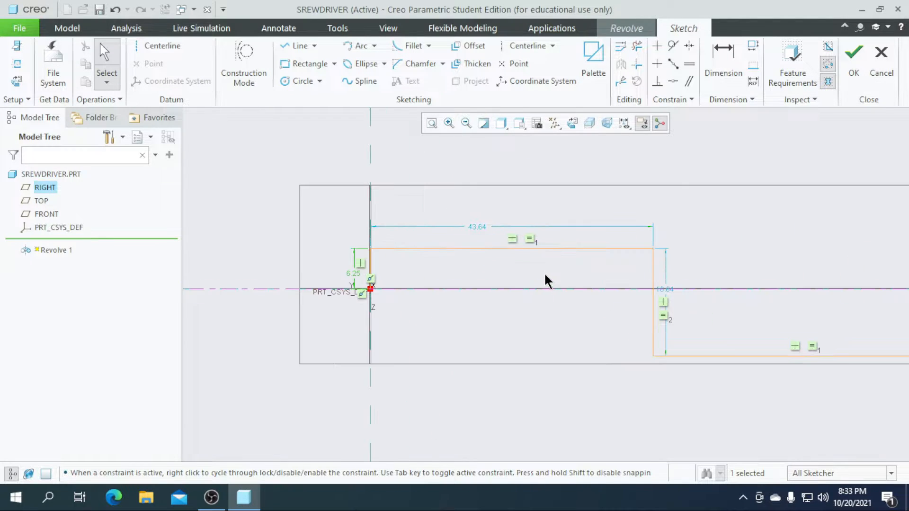
{"action": "double_click", "coordinate": [478, 227]}
{"action": "type", "text": "6"}
{"action": "key", "text": "Return"}
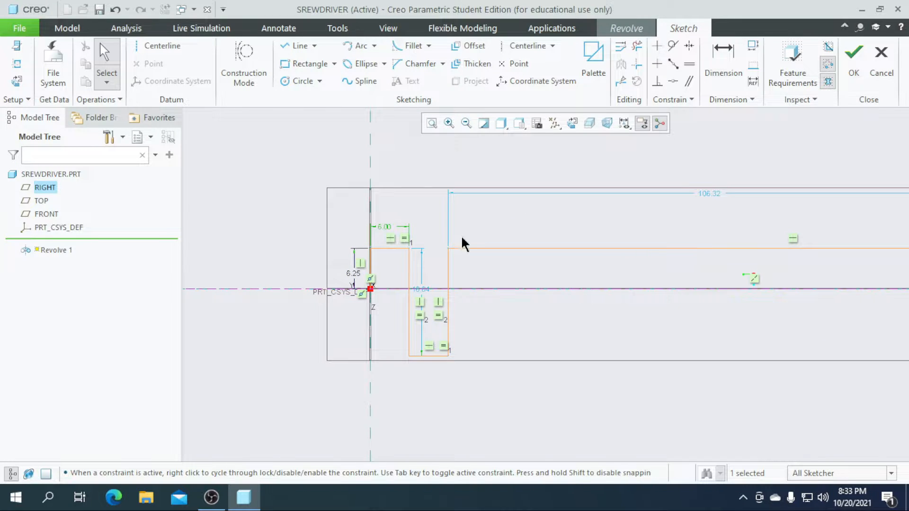
Step: Dimension the groove's floor line from the horizontal centerline with -10 to flip it to the opposite side
{"action": "scroll", "coordinate": [421, 291], "scroll_direction": "up", "scroll_amount": 4}
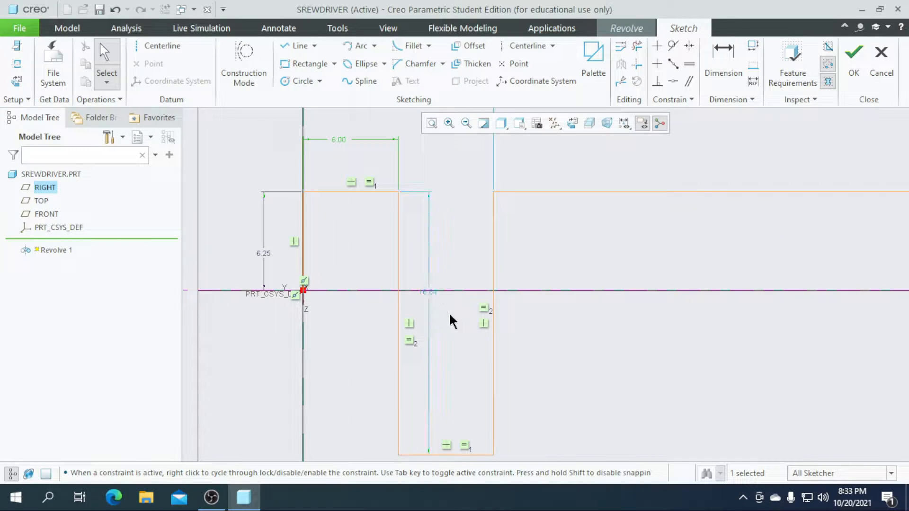
{"action": "scroll", "coordinate": [507, 220], "scroll_direction": "down", "scroll_amount": 2}
{"action": "left_click", "coordinate": [718, 68]}
{"action": "scroll", "coordinate": [481, 374], "scroll_direction": "up", "scroll_amount": 3}
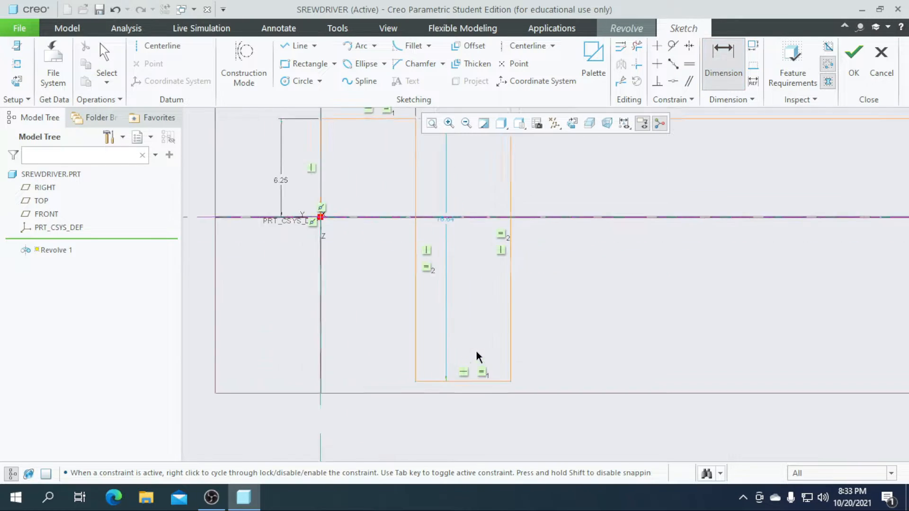
{"action": "left_click", "coordinate": [455, 389]}
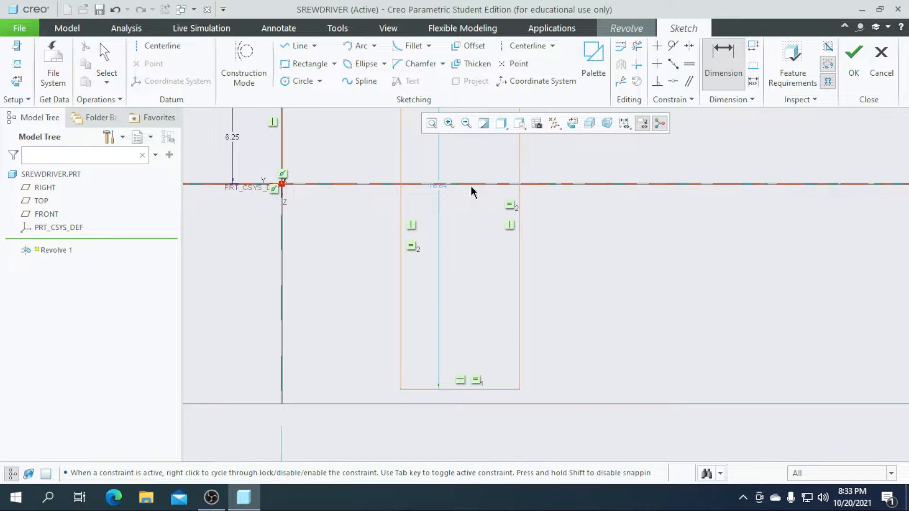
{"action": "left_click", "coordinate": [473, 185]}
{"action": "middle_click", "coordinate": [459, 271]}
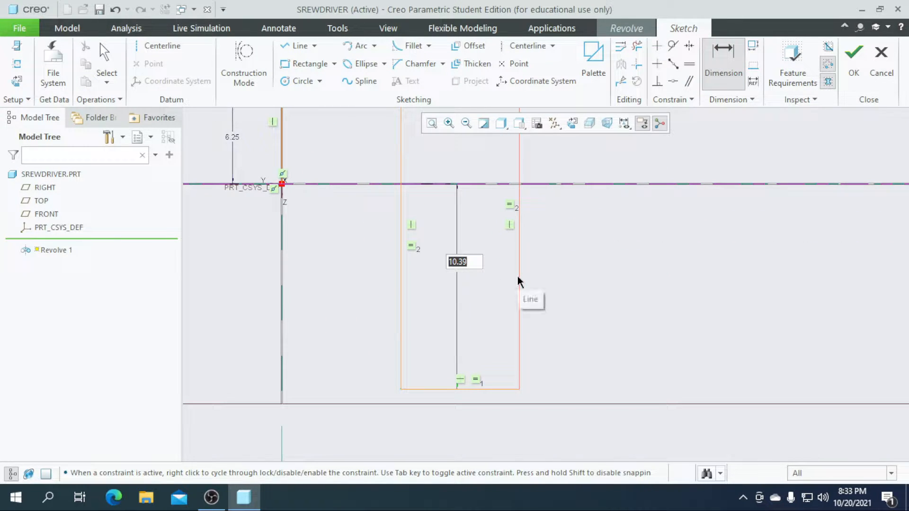
{"action": "type", "text": "-10"}
{"action": "key", "text": "Return"}
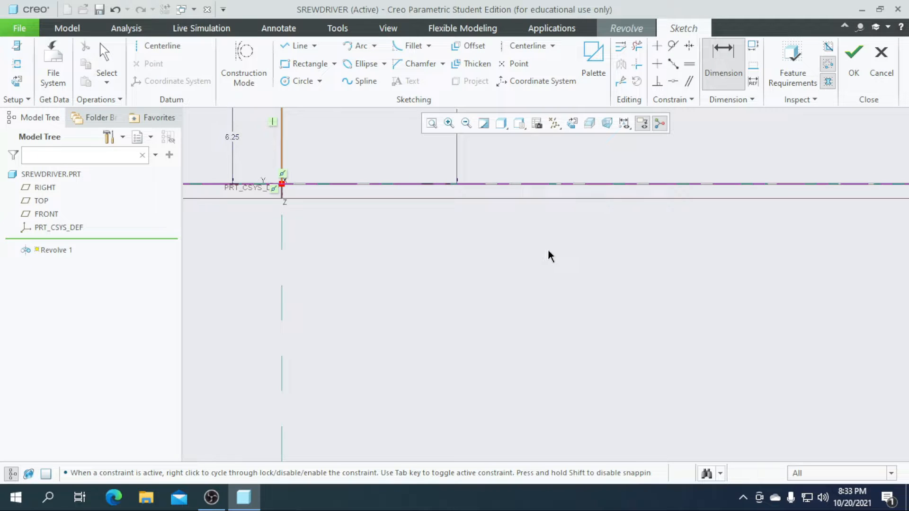
Step: Change the dimension between the groove's floor line and the centerline to -5
{"action": "scroll", "coordinate": [476, 305], "scroll_direction": "down", "scroll_amount": 3}
{"action": "scroll", "coordinate": [458, 178], "scroll_direction": "up", "scroll_amount": 2}
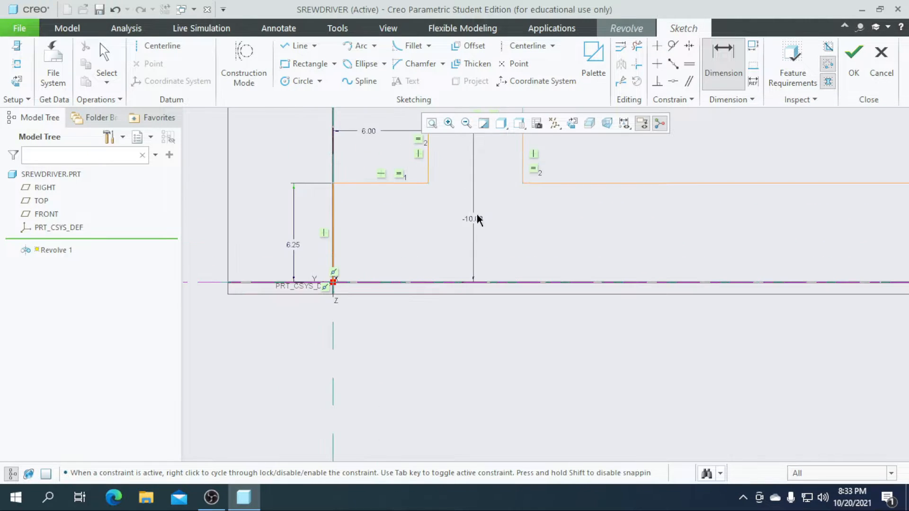
{"action": "double_click", "coordinate": [479, 222]}
{"action": "type", "text": "-5"}
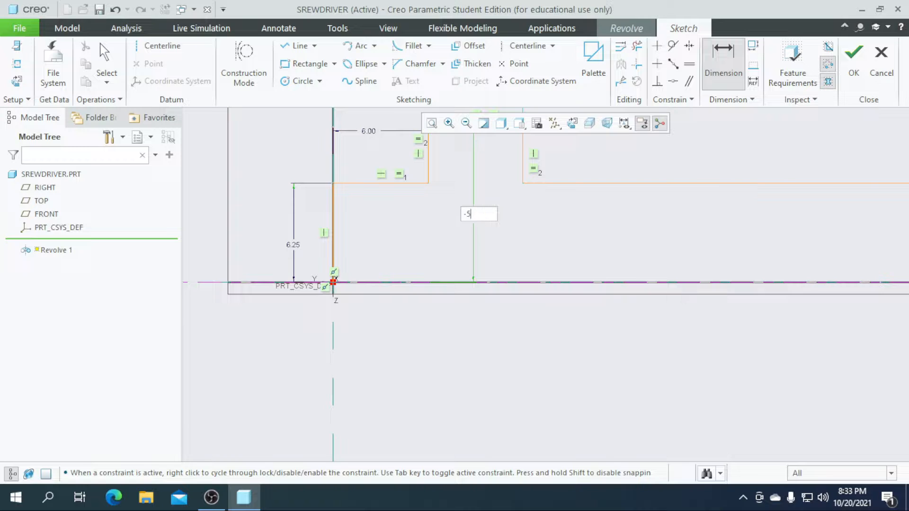
{"action": "key", "text": "Return"}
Step: Dimension the profile's overall length from the vertical reference to the long line's free endpoint as 45
{"action": "scroll", "coordinate": [492, 220], "scroll_direction": "down", "scroll_amount": 4}
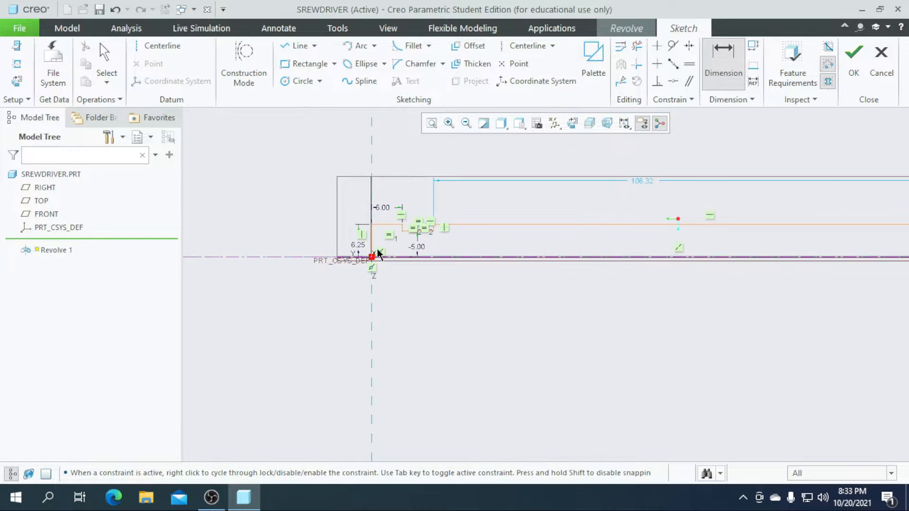
{"action": "scroll", "coordinate": [527, 237], "scroll_direction": "down", "scroll_amount": 2}
{"action": "scroll", "coordinate": [646, 237], "scroll_direction": "up", "scroll_amount": 2}
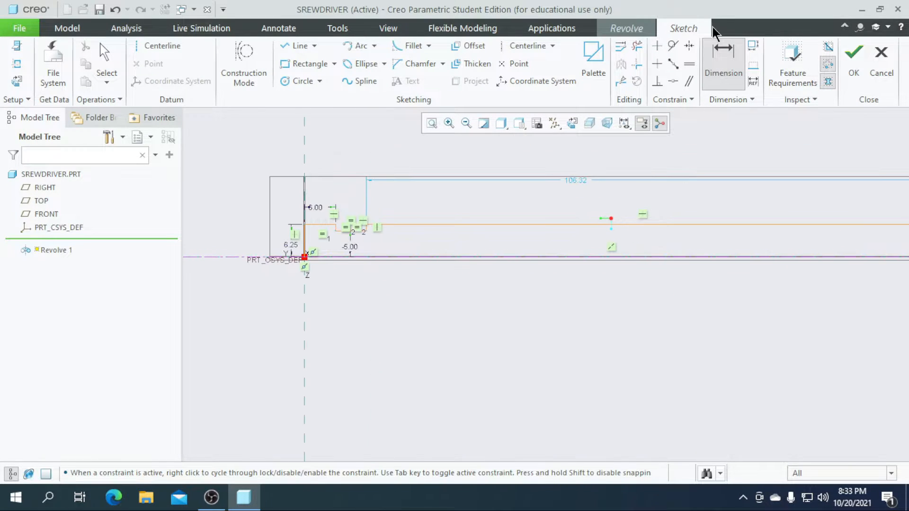
{"action": "scroll", "coordinate": [307, 308], "scroll_direction": "up", "scroll_amount": 2}
{"action": "scroll", "coordinate": [666, 268], "scroll_direction": "down", "scroll_amount": 3}
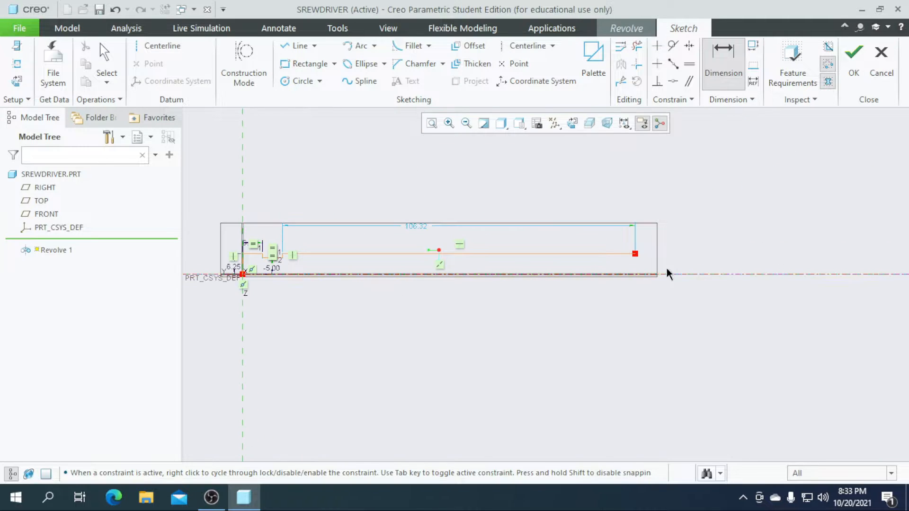
{"action": "scroll", "coordinate": [606, 268], "scroll_direction": "up", "scroll_amount": 3}
{"action": "scroll", "coordinate": [629, 264], "scroll_direction": "down", "scroll_amount": 2}
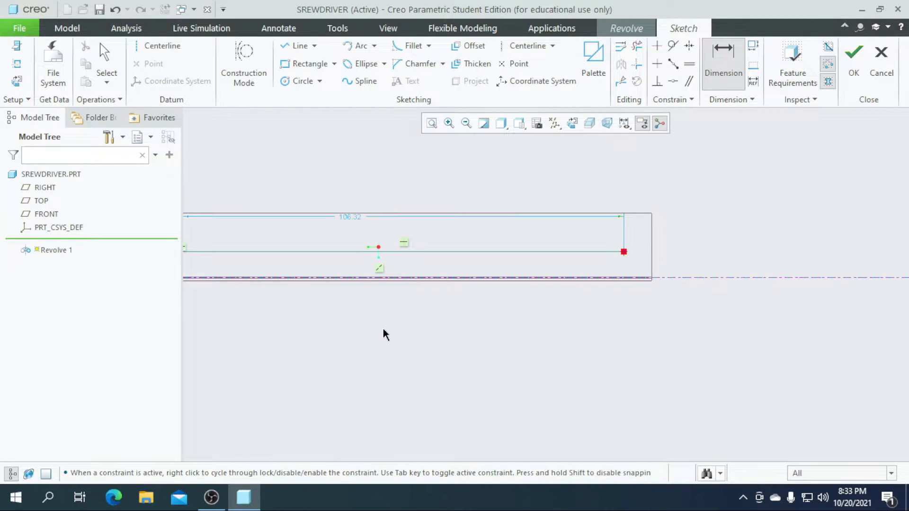
{"action": "middle_click", "coordinate": [388, 320]}
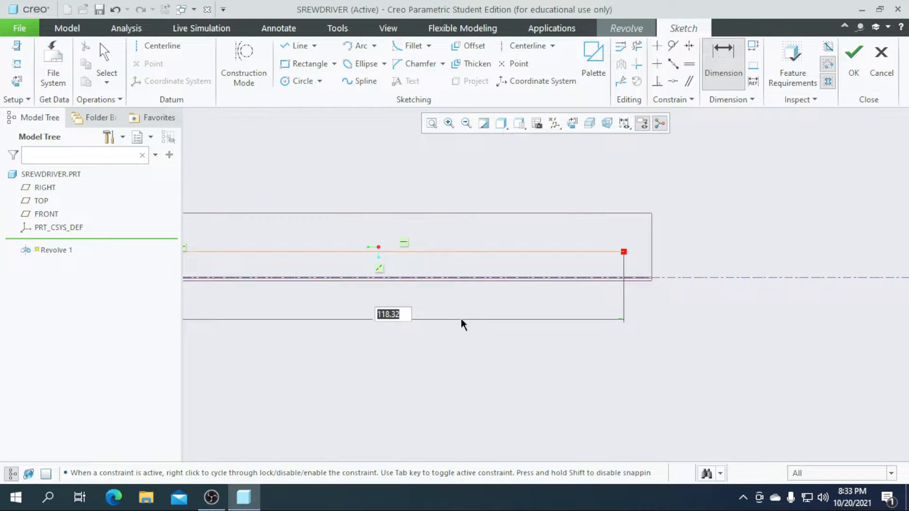
{"action": "type", "text": "45"}
{"action": "key", "text": "Return"}
{"action": "scroll", "coordinate": [461, 317], "scroll_direction": "down", "scroll_amount": 4}
{"action": "scroll", "coordinate": [358, 317], "scroll_direction": "up", "scroll_amount": 3}
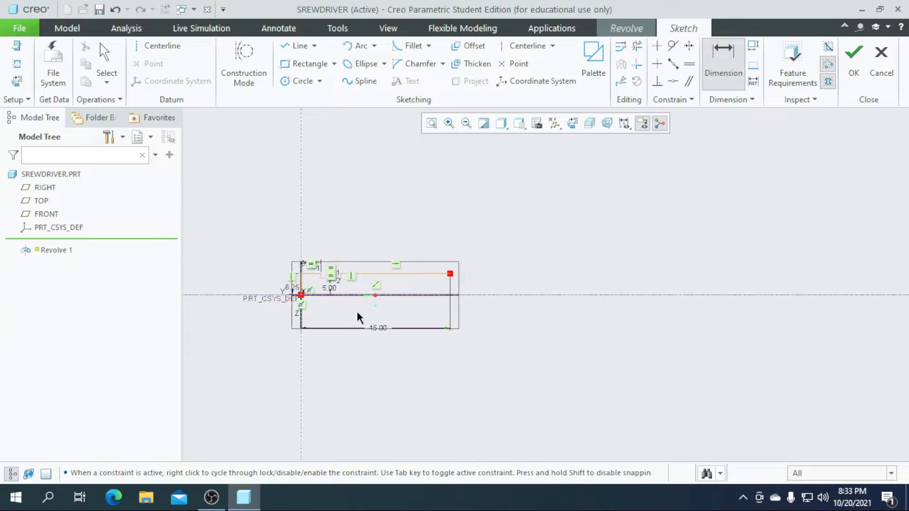
Step: Sketch a center-and-axis ellipse about 4.78 wide, centered on the centerline directly below the long line's free endpoint and passing through that endpoint
{"action": "scroll", "coordinate": [357, 317], "scroll_direction": "up", "scroll_amount": 2}
{"action": "scroll", "coordinate": [321, 271], "scroll_direction": "up", "scroll_amount": 1}
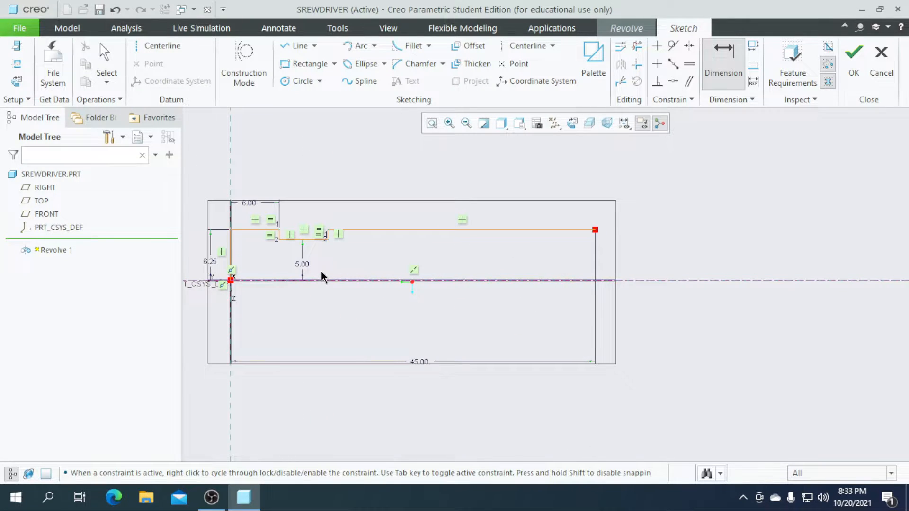
{"action": "left_click", "coordinate": [384, 64]}
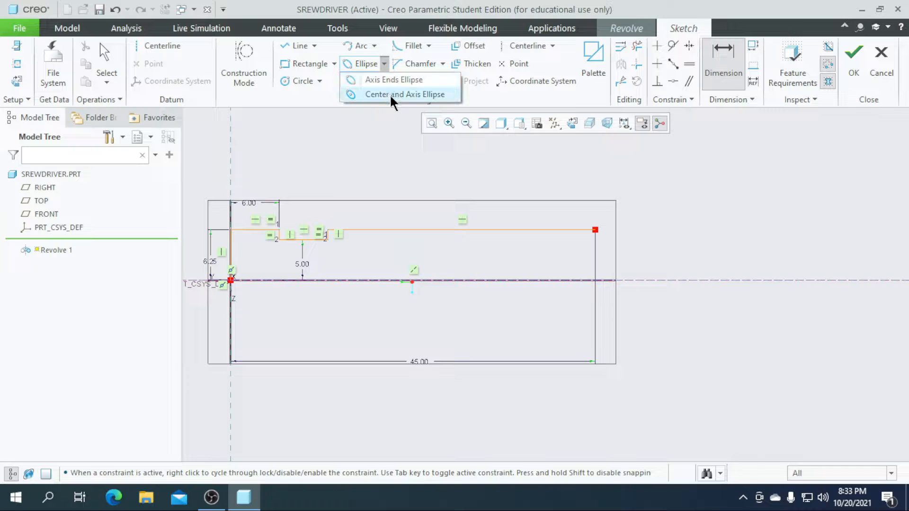
{"action": "left_click", "coordinate": [390, 95]}
{"action": "scroll", "coordinate": [641, 318], "scroll_direction": "up", "scroll_amount": 2}
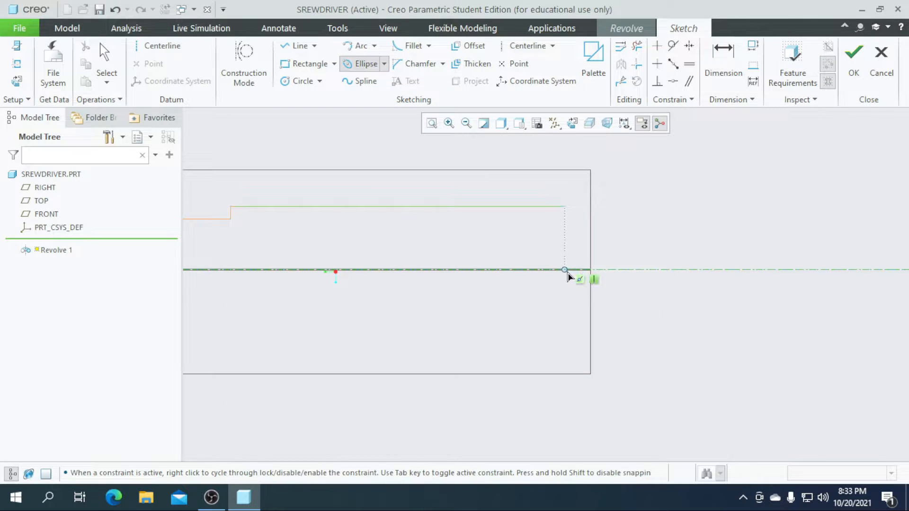
{"action": "left_click", "coordinate": [564, 207]}
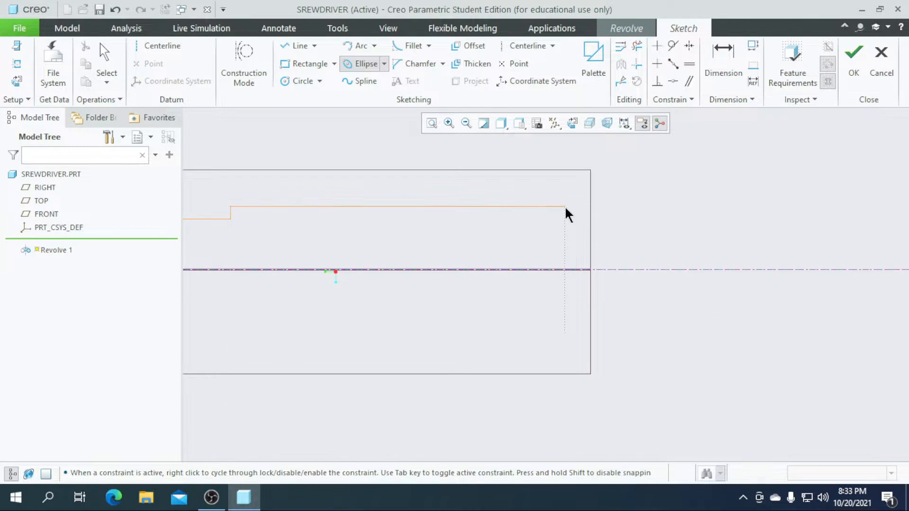
{"action": "left_click", "coordinate": [591, 251]}
{"action": "scroll", "coordinate": [560, 256], "scroll_direction": "down", "scroll_amount": 2}
{"action": "middle_click", "coordinate": [560, 255]}
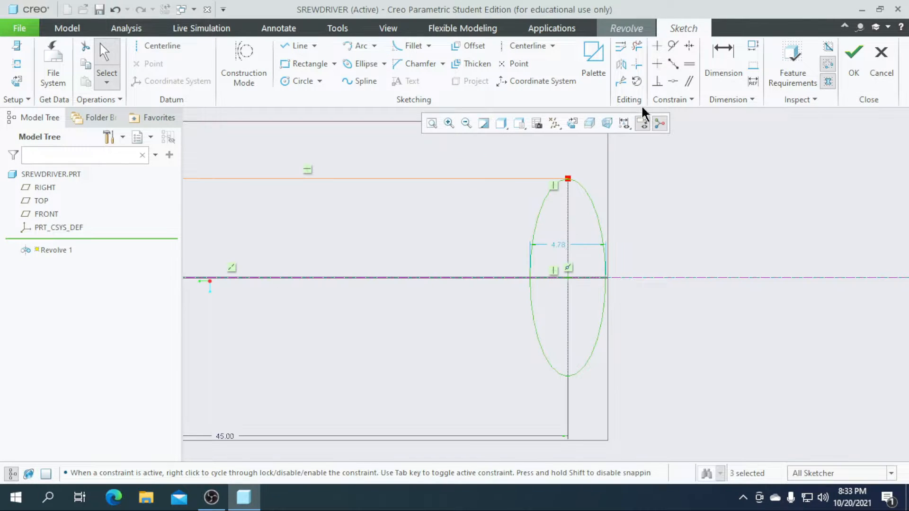
Step: Dimension the ellipse's horizontal half-width from its center to its outer side as 5
{"action": "left_click", "coordinate": [716, 69]}
{"action": "scroll", "coordinate": [583, 247], "scroll_direction": "down", "scroll_amount": 2}
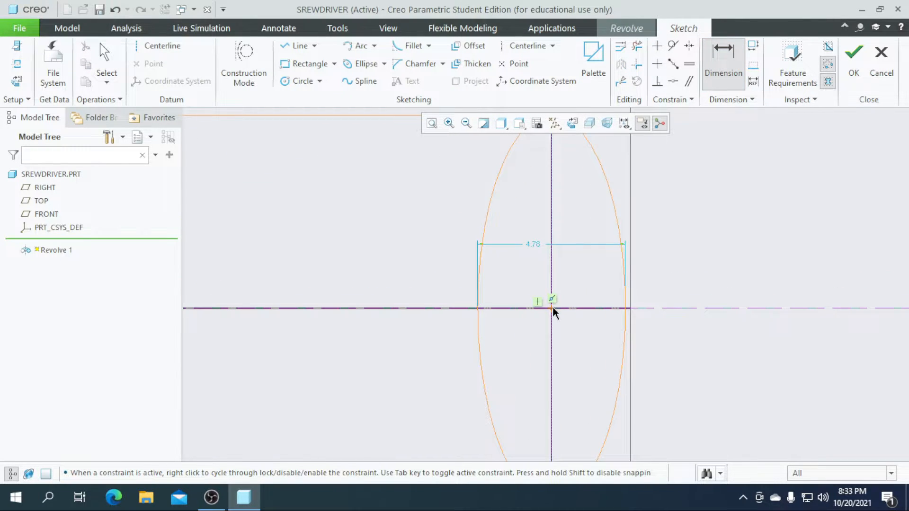
{"action": "left_click", "coordinate": [552, 308]}
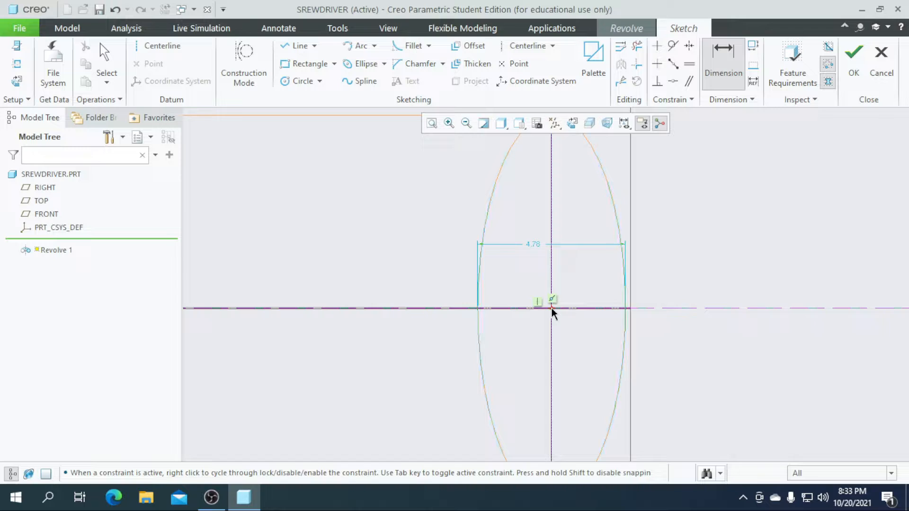
{"action": "left_click", "coordinate": [623, 307]}
{"action": "middle_click", "coordinate": [584, 283]}
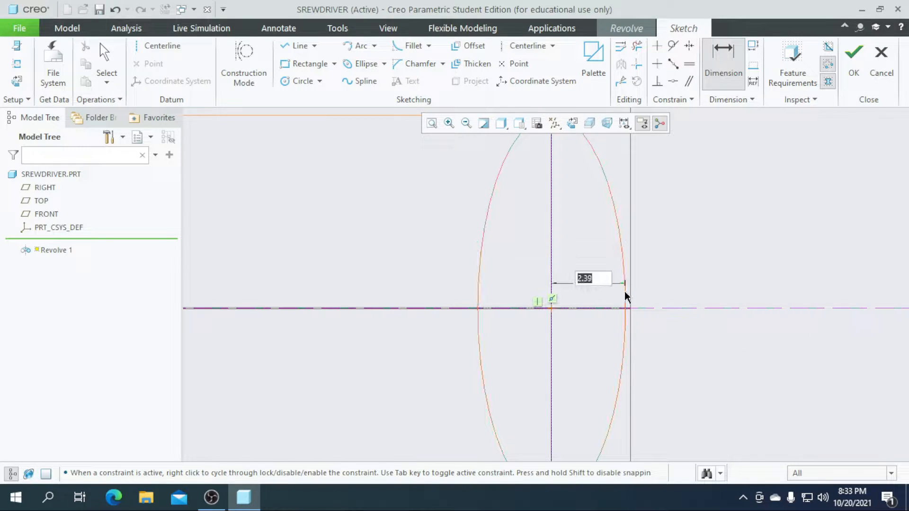
{"action": "type", "text": "5"}
{"action": "key", "text": "Return"}
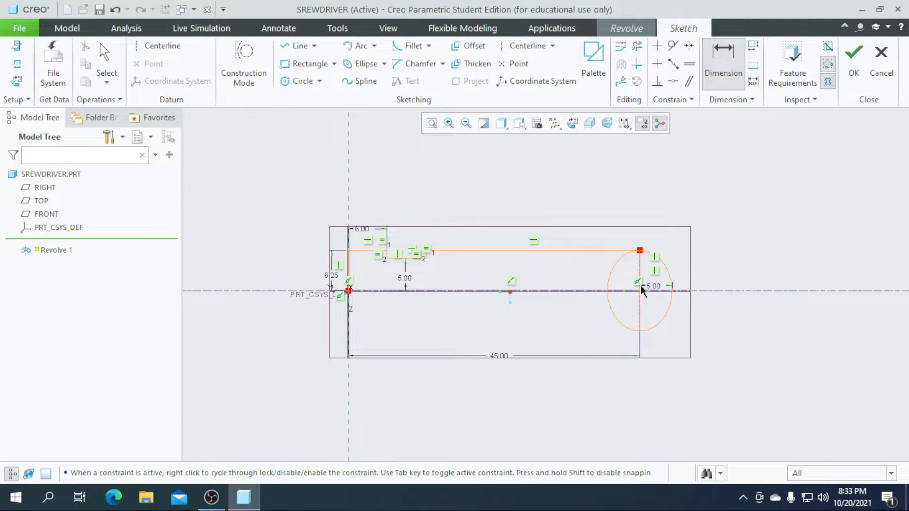
Step: Trim the ellipse down to the quarter arc joining the long line's endpoint to the centerline at the outer end
{"action": "left_click", "coordinate": [637, 45]}
{"action": "scroll", "coordinate": [554, 290], "scroll_direction": "up", "scroll_amount": 1}
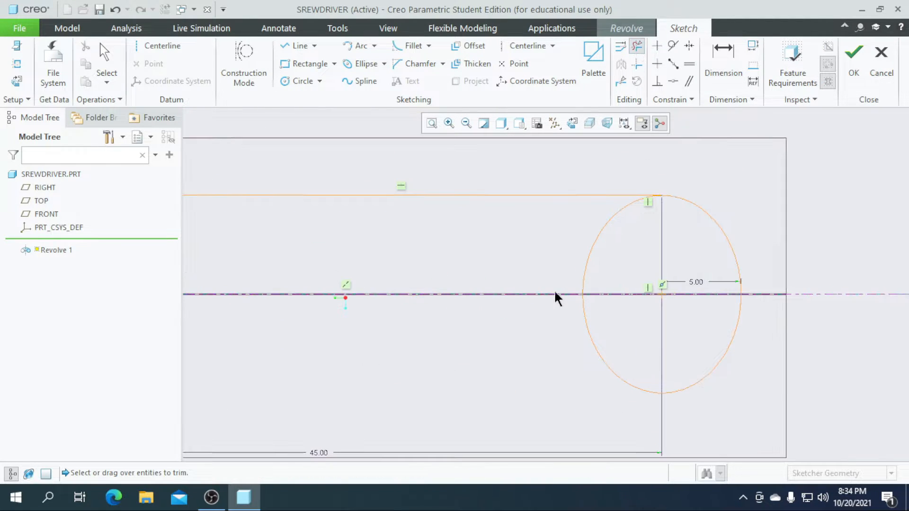
{"action": "mouse_move", "coordinate": [561, 263]}
{"action": "left_mouse_down"}
{"action": "mouse_move", "coordinate": [595, 281]}
{"action": "mouse_move", "coordinate": [587, 337]}
{"action": "left_mouse_up"}
{"action": "left_click_drag", "start_coordinate": [709, 334], "coordinate": [737, 358]}
{"action": "scroll", "coordinate": [759, 335], "scroll_direction": "down", "scroll_amount": 1}
{"action": "scroll", "coordinate": [500, 301], "scroll_direction": "up", "scroll_amount": 1}
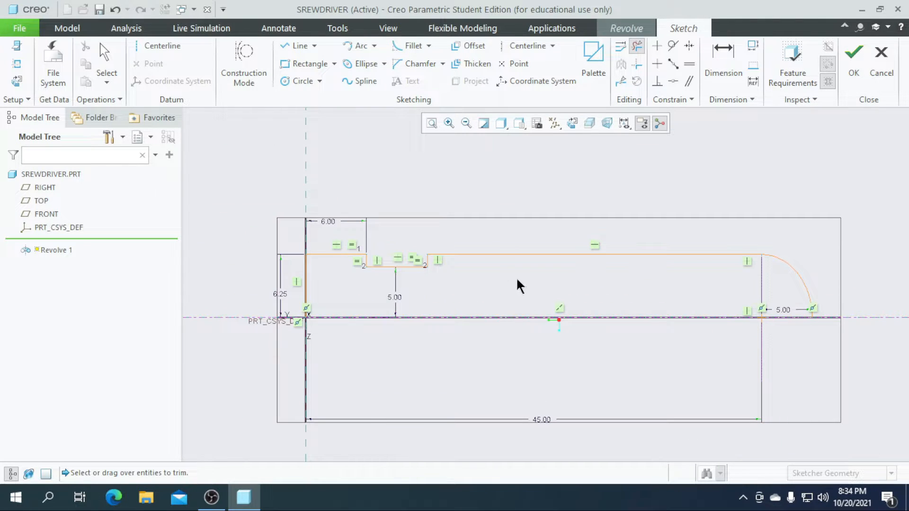
Step: Close the profile with a line along the centerline from the origin to the lower end of the quarter arc
{"action": "left_click", "coordinate": [297, 45]}
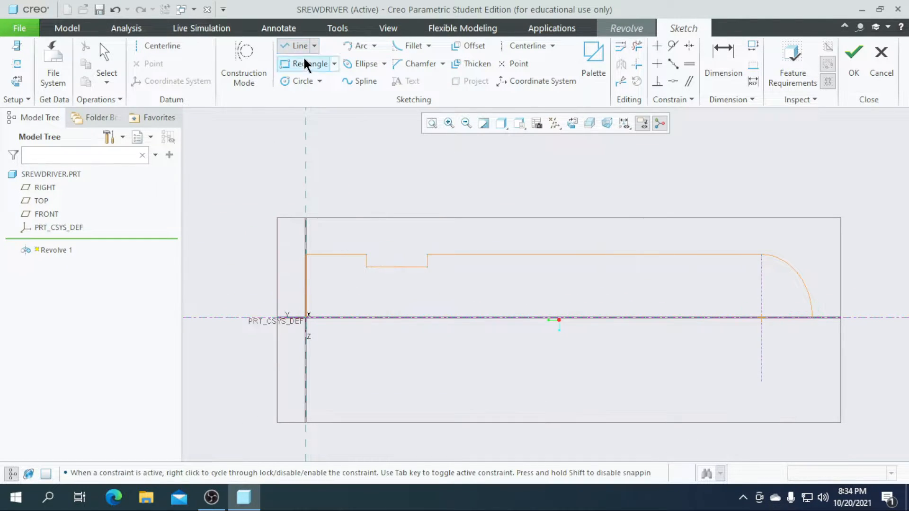
{"action": "scroll", "coordinate": [315, 313], "scroll_direction": "up", "scroll_amount": 1}
{"action": "left_click", "coordinate": [304, 320]}
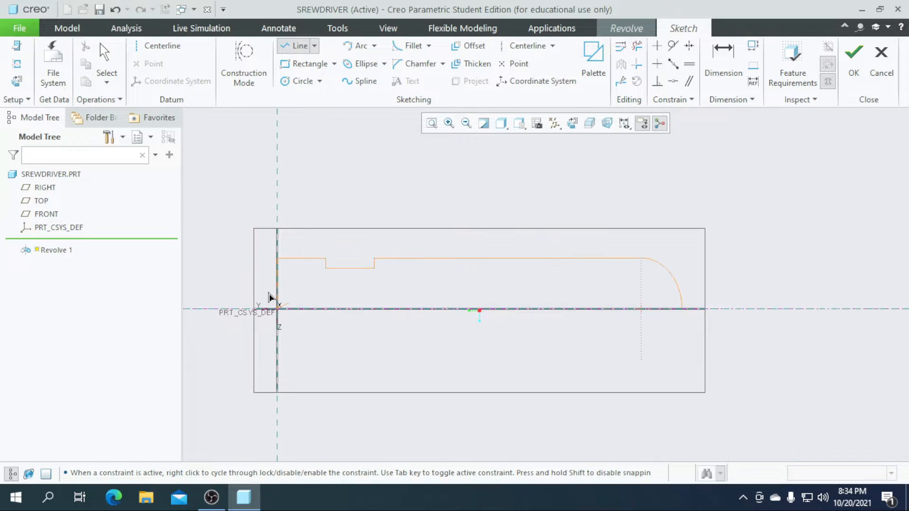
{"action": "scroll", "coordinate": [302, 320], "scroll_direction": "down", "scroll_amount": 1}
{"action": "scroll", "coordinate": [684, 309], "scroll_direction": "up", "scroll_amount": 5}
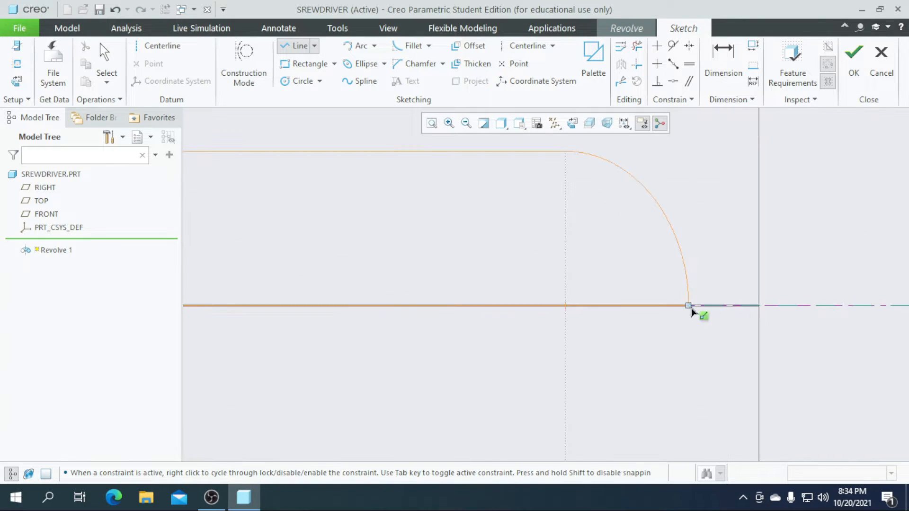
{"action": "left_click", "coordinate": [691, 310]}
{"action": "middle_click", "coordinate": [720, 351]}
{"action": "scroll", "coordinate": [584, 340], "scroll_direction": "down", "scroll_amount": 6}
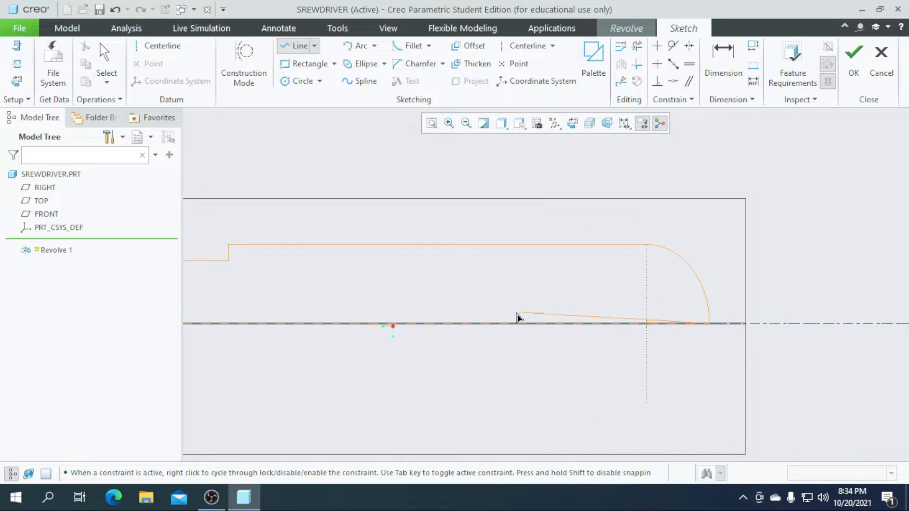
{"action": "scroll", "coordinate": [299, 321], "scroll_direction": "up", "scroll_amount": 2}
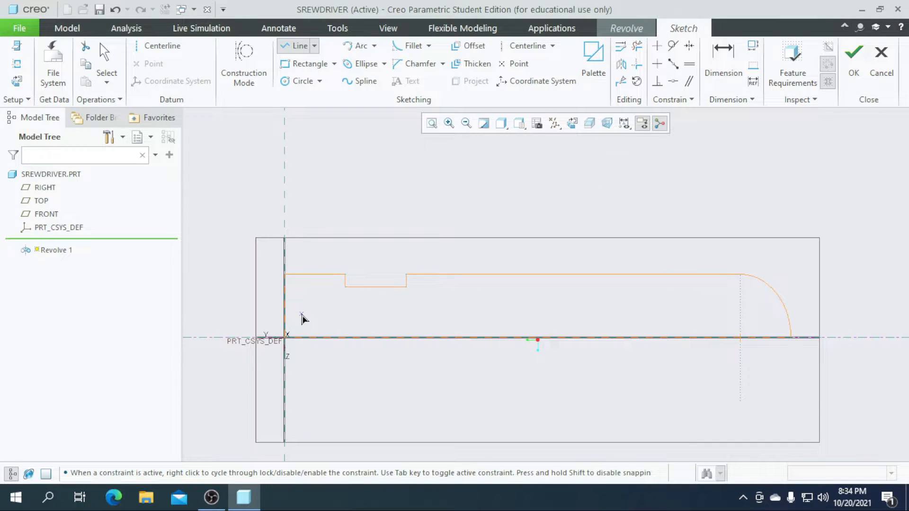
{"action": "middle_click", "coordinate": [302, 318]}
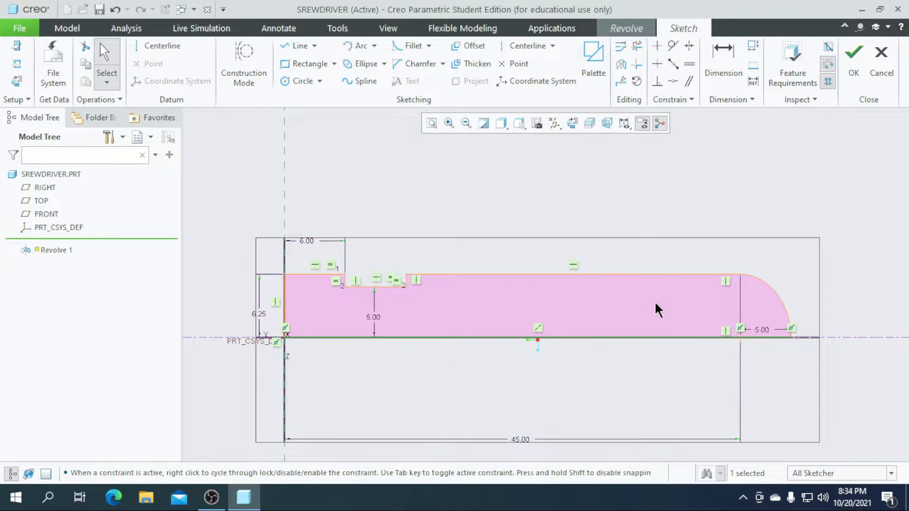
Step: Finish the sketch and create the solid revolve of the profile through 360 degrees about the internal centerline
{"action": "left_click", "coordinate": [853, 75]}
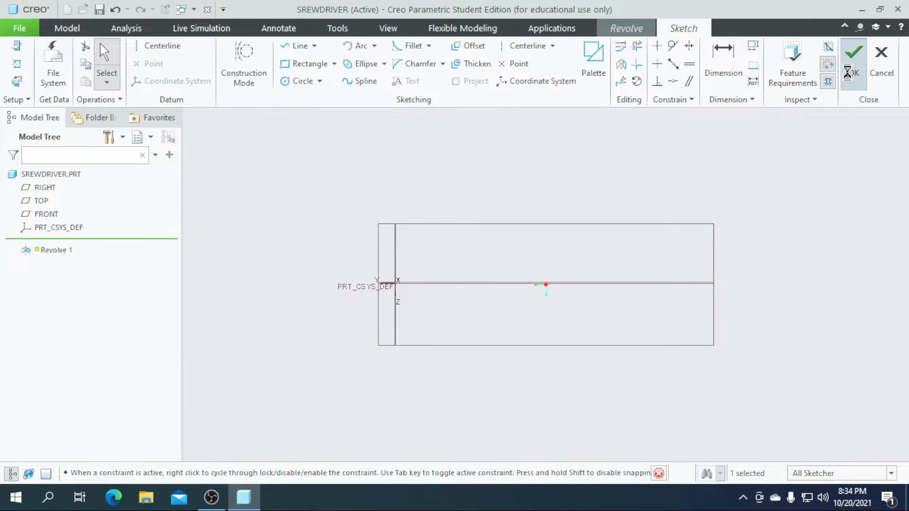
{"action": "middle_click_drag", "start_coordinate": [636, 220], "coordinate": [652, 304]}
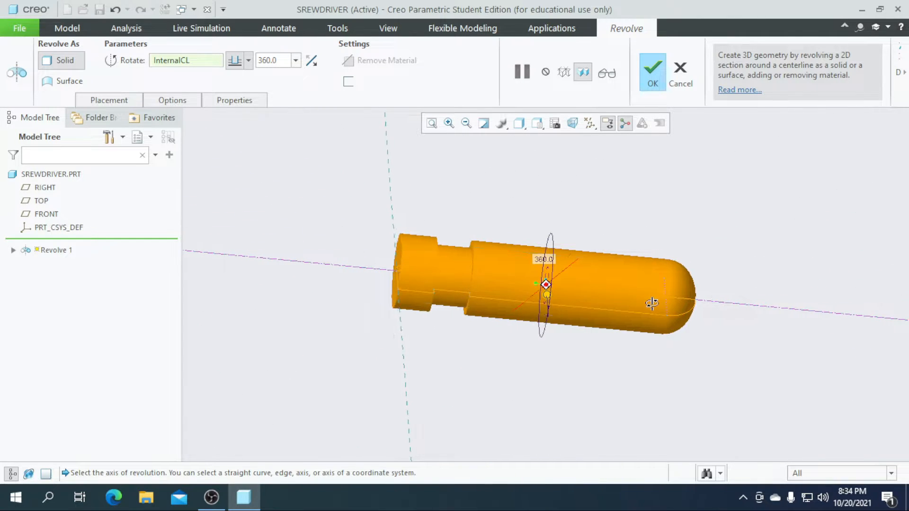
{"action": "left_click", "coordinate": [652, 74]}
{"action": "left_click", "coordinate": [592, 211]}
Step: Set the model's display style to Shading With Edges
{"action": "middle_click_drag", "start_coordinate": [592, 211], "coordinate": [569, 176]}
{"action": "left_click", "coordinate": [522, 123]}
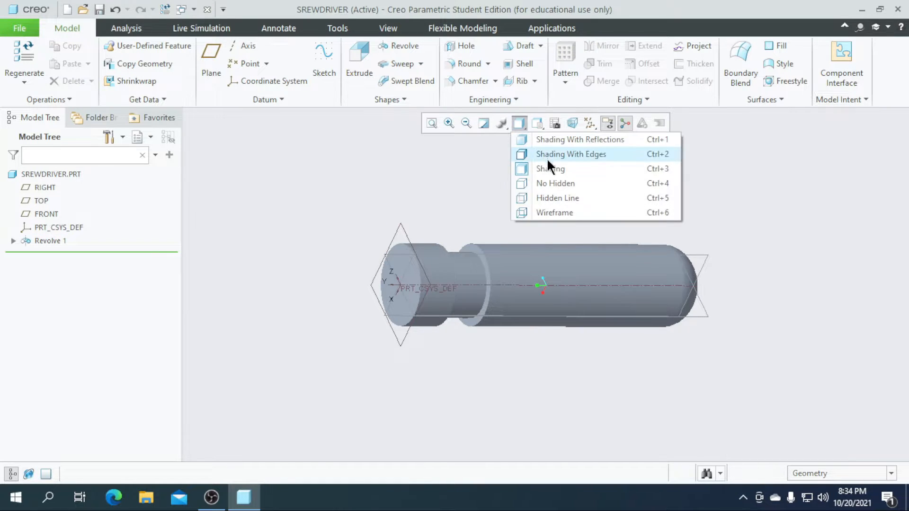
{"action": "left_click", "coordinate": [547, 151]}
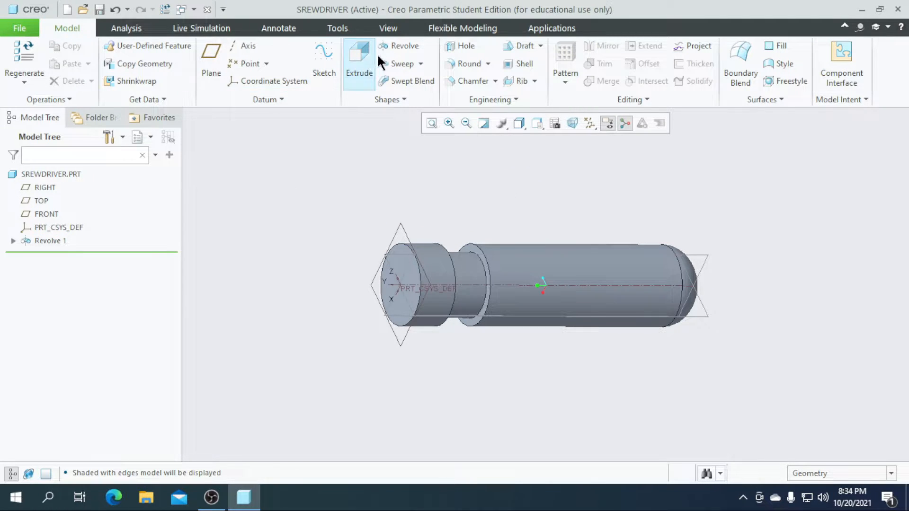
Step: Start a second revolve with an internal sketch on the previous sketching plane and orient the view parallel to it
{"action": "left_click", "coordinate": [401, 45]}
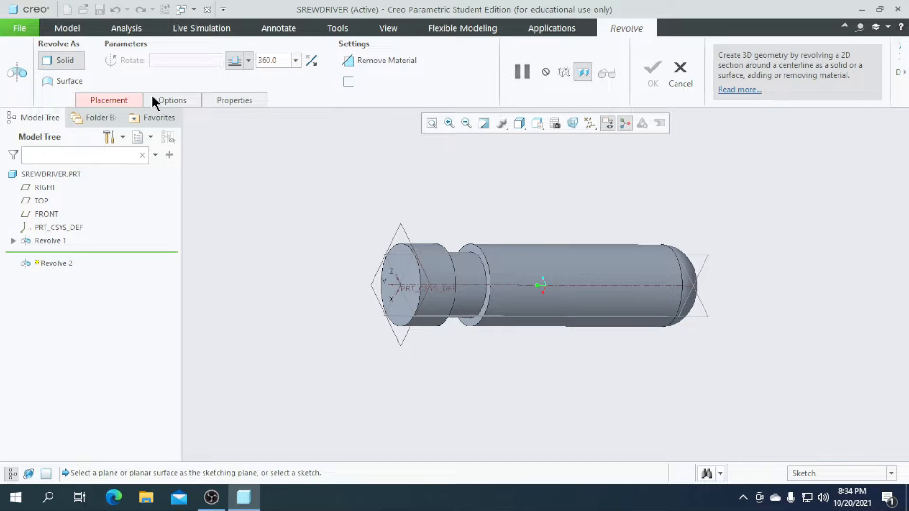
{"action": "left_click", "coordinate": [128, 99]}
{"action": "left_click", "coordinate": [175, 145]}
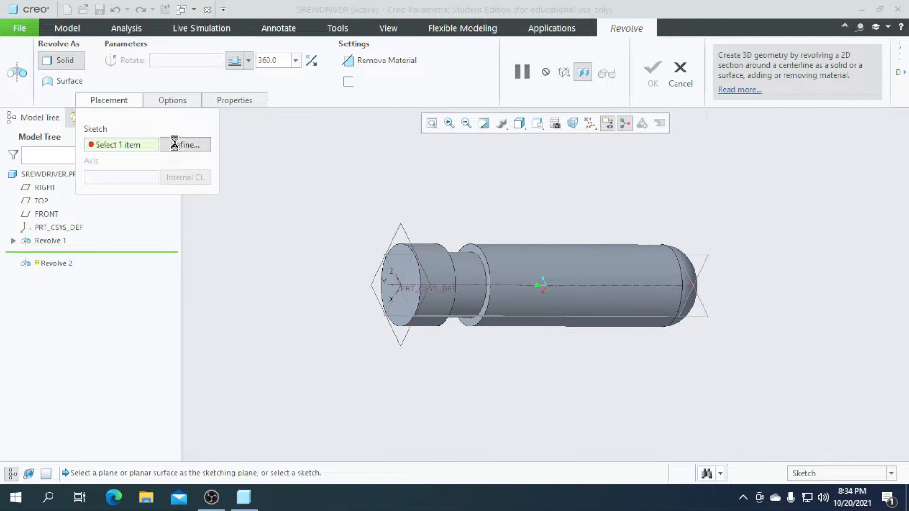
{"action": "left_click", "coordinate": [852, 188]}
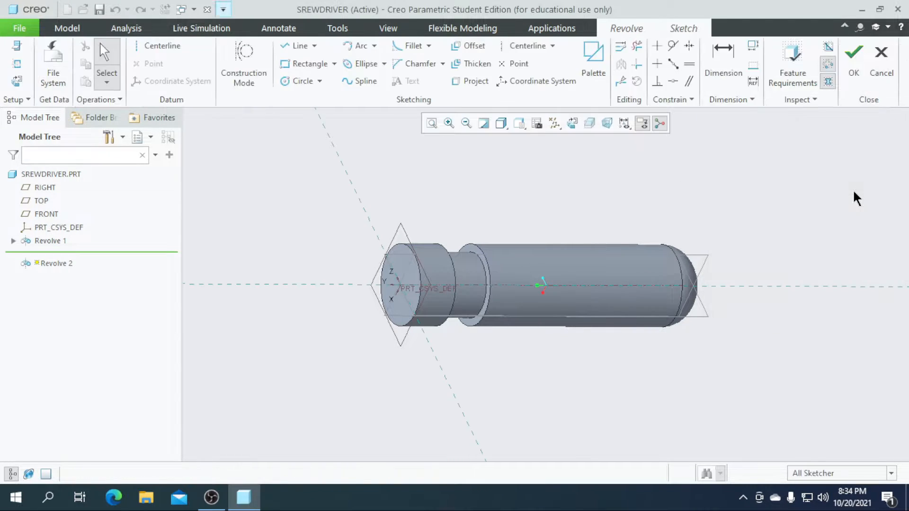
{"action": "left_click", "coordinate": [572, 124]}
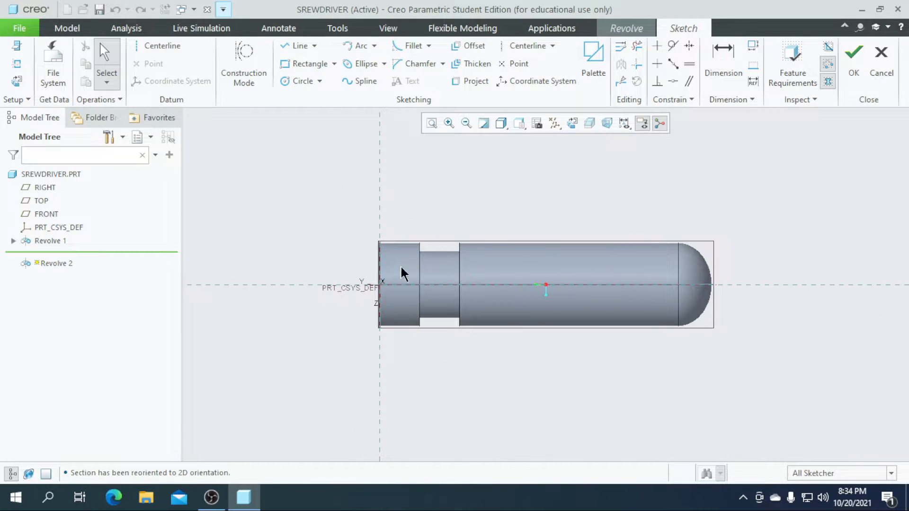
Step: Place a horizontal centerline along the horizontal reference as the second revolve's axis
{"action": "scroll", "coordinate": [672, 275], "scroll_direction": "up", "scroll_amount": 3}
{"action": "scroll", "coordinate": [351, 295], "scroll_direction": "down", "scroll_amount": 2}
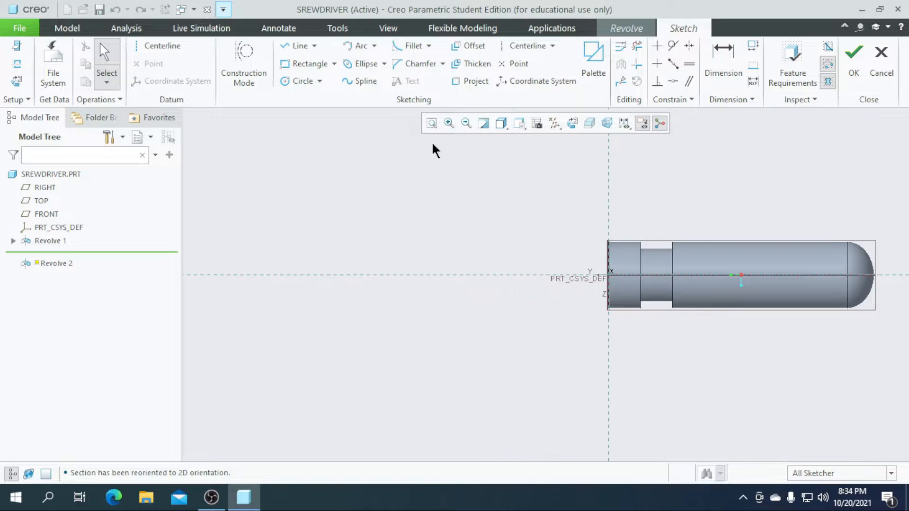
{"action": "left_click", "coordinate": [506, 46]}
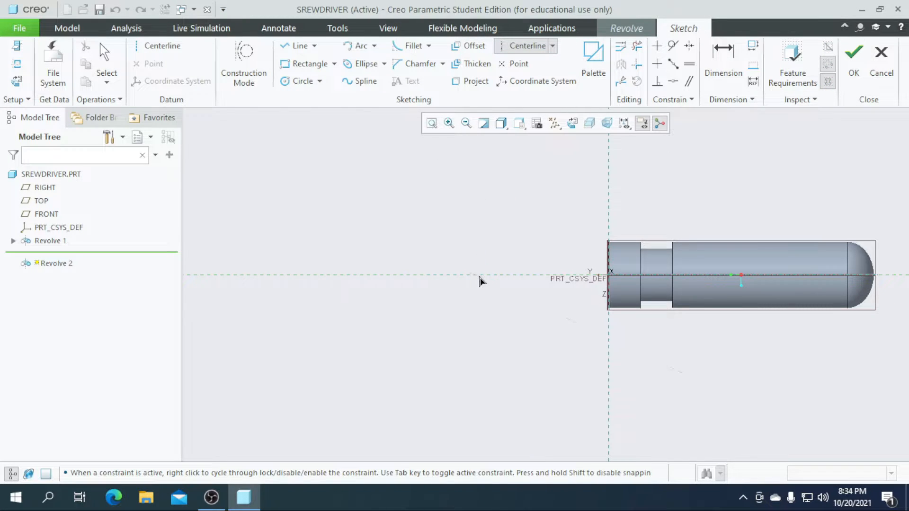
{"action": "left_click", "coordinate": [508, 283]}
{"action": "middle_click_drag", "start_coordinate": [546, 212], "coordinate": [626, 190], "text": "shift"}
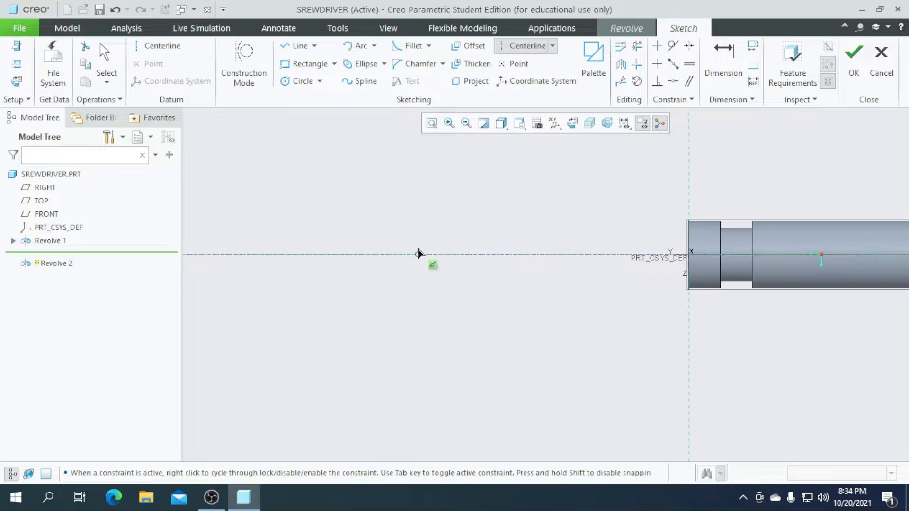
Step: Sketch a stepped line chain from the centerline: up about 9.40, across about 8.83, down about 6.82, and horizontally to the vertical reference
{"action": "left_click", "coordinate": [292, 56]}
{"action": "scroll", "coordinate": [359, 243], "scroll_direction": "down", "scroll_amount": 3}
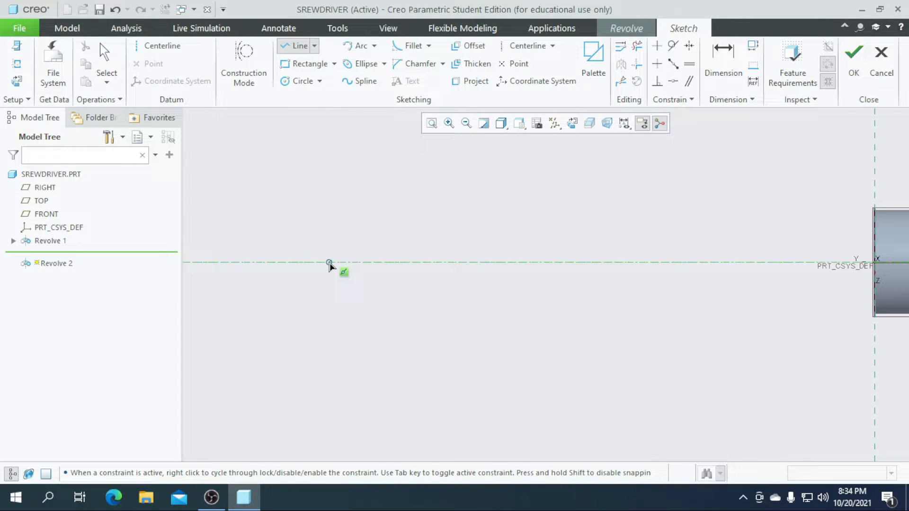
{"action": "left_click", "coordinate": [328, 262]}
{"action": "left_click", "coordinate": [329, 184]}
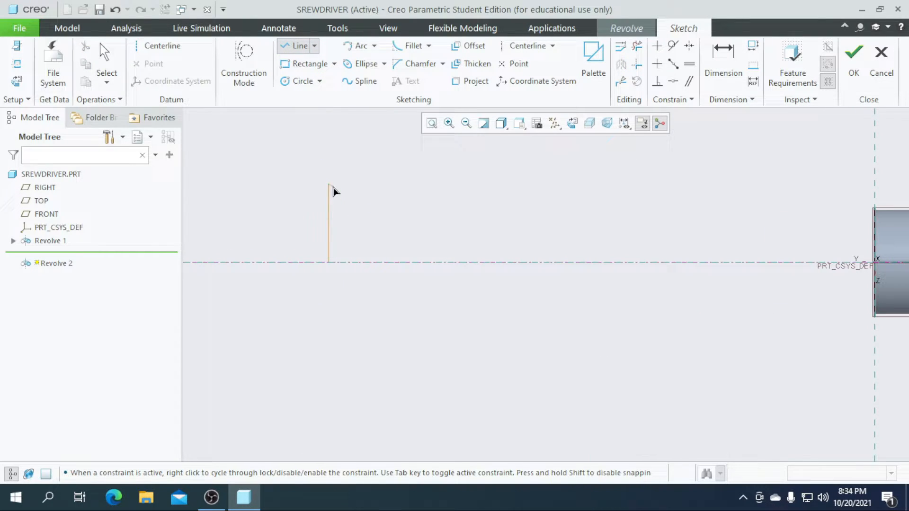
{"action": "left_click", "coordinate": [401, 184]}
{"action": "left_click", "coordinate": [401, 241]}
{"action": "scroll", "coordinate": [669, 239], "scroll_direction": "up", "scroll_amount": 2}
{"action": "scroll", "coordinate": [805, 242], "scroll_direction": "down", "scroll_amount": 5}
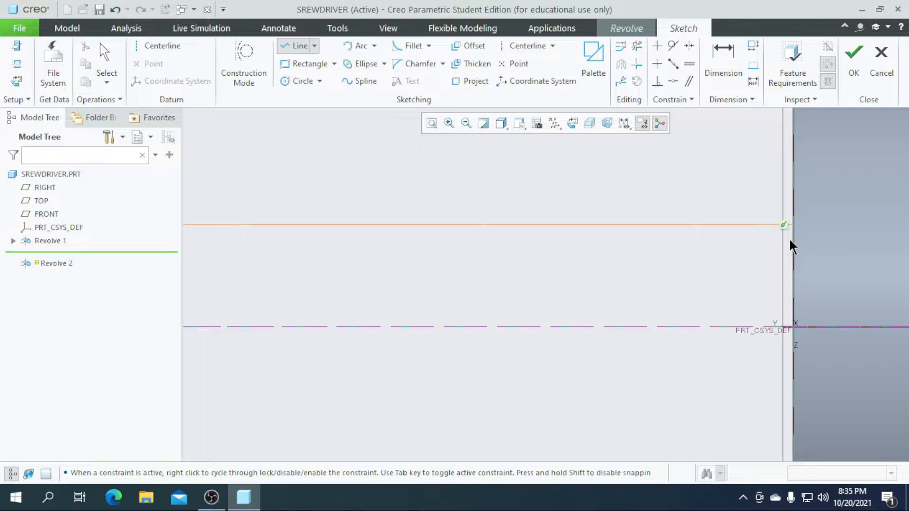
{"action": "scroll", "coordinate": [799, 239], "scroll_direction": "up", "scroll_amount": 4}
{"action": "middle_click", "coordinate": [529, 275]}
{"action": "scroll", "coordinate": [622, 268], "scroll_direction": "up", "scroll_amount": 3}
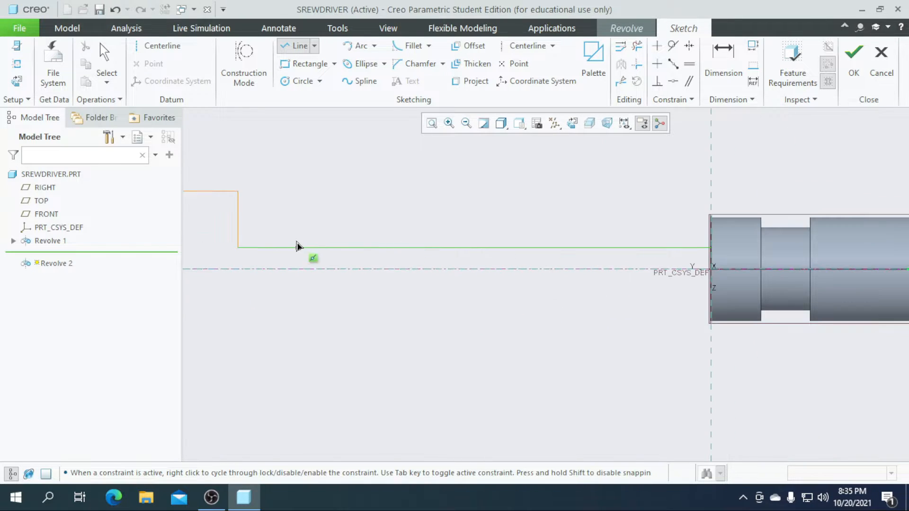
{"action": "scroll", "coordinate": [545, 255], "scroll_direction": "up", "scroll_amount": 3}
{"action": "scroll", "coordinate": [327, 253], "scroll_direction": "down", "scroll_amount": 3}
{"action": "middle_click", "coordinate": [426, 245]}
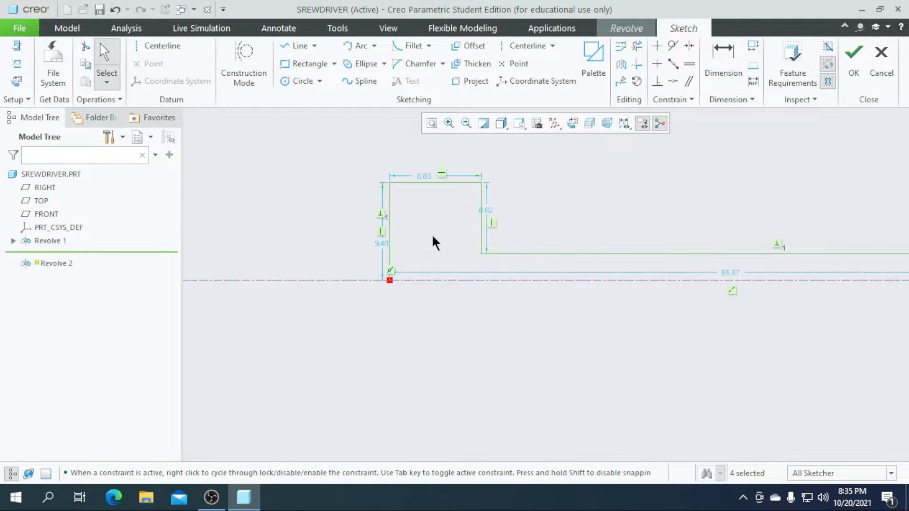
Step: Fillet the inner corner between the step's short vertical line and the long horizontal line with a radius of 5
{"action": "left_click", "coordinate": [409, 46]}
{"action": "scroll", "coordinate": [478, 270], "scroll_direction": "down", "scroll_amount": 3}
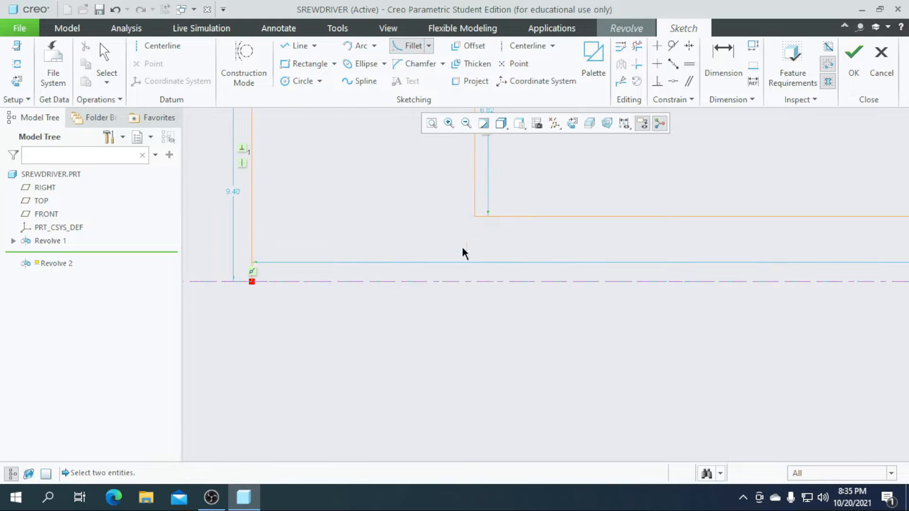
{"action": "left_click", "coordinate": [474, 202]}
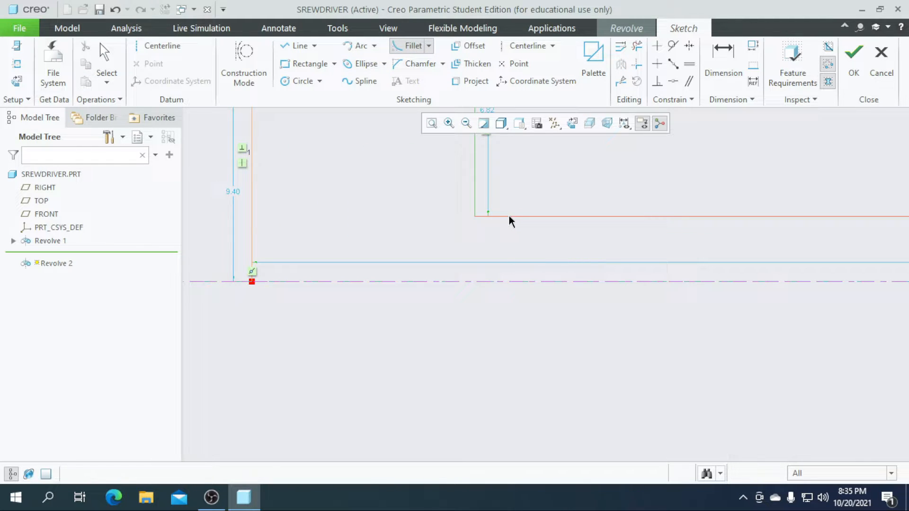
{"action": "left_click", "coordinate": [509, 216]}
{"action": "middle_click", "coordinate": [418, 285]}
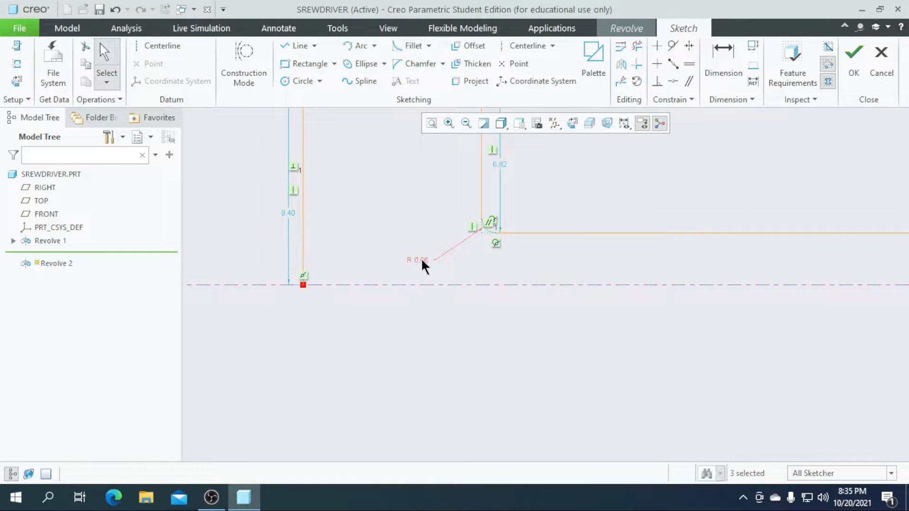
{"action": "double_click", "coordinate": [422, 257]}
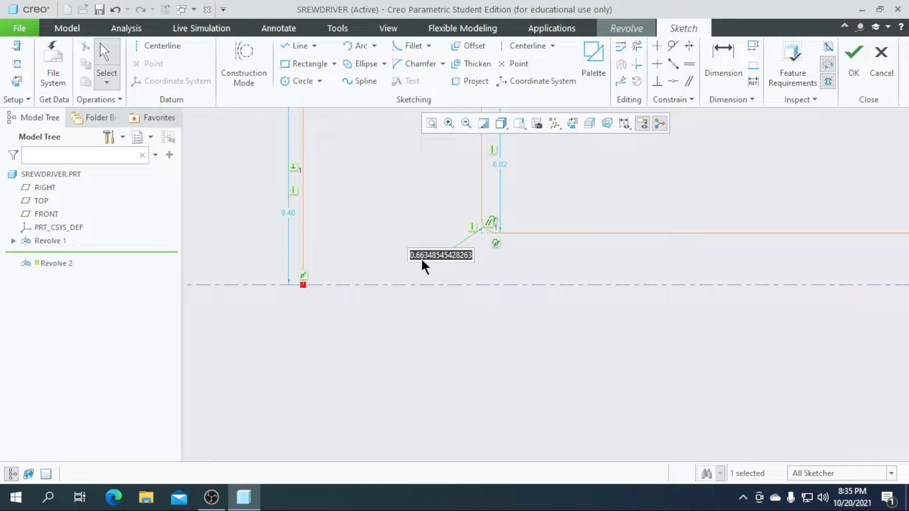
{"action": "type", "text": "5"}
{"action": "key", "text": "Return"}
Step: Set the height of the profile's end line above the centerline to 10
{"action": "scroll", "coordinate": [425, 266], "scroll_direction": "down", "scroll_amount": 3}
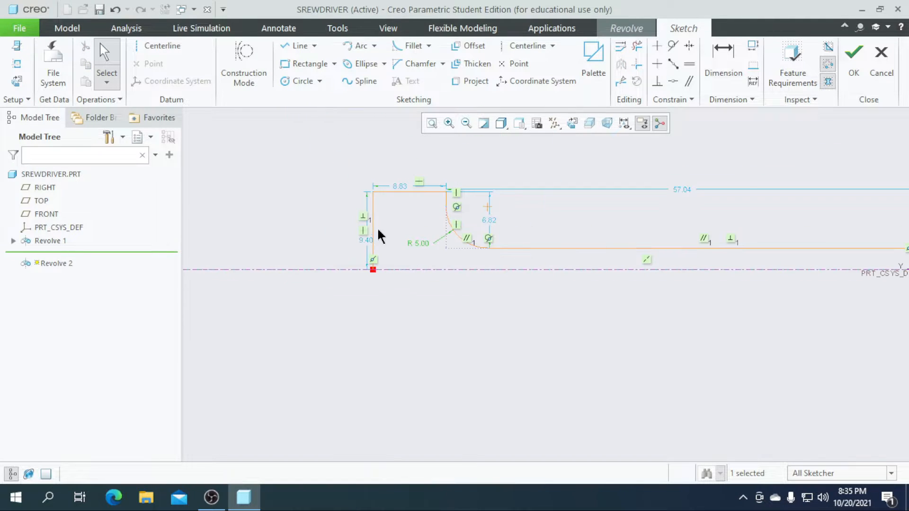
{"action": "scroll", "coordinate": [394, 217], "scroll_direction": "up", "scroll_amount": 2}
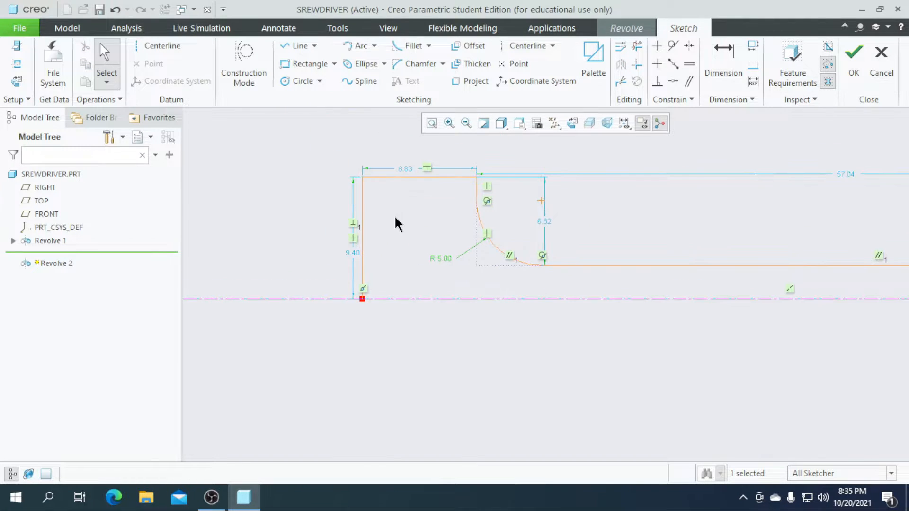
{"action": "scroll", "coordinate": [317, 259], "scroll_direction": "up", "scroll_amount": 1}
{"action": "double_click", "coordinate": [362, 251]}
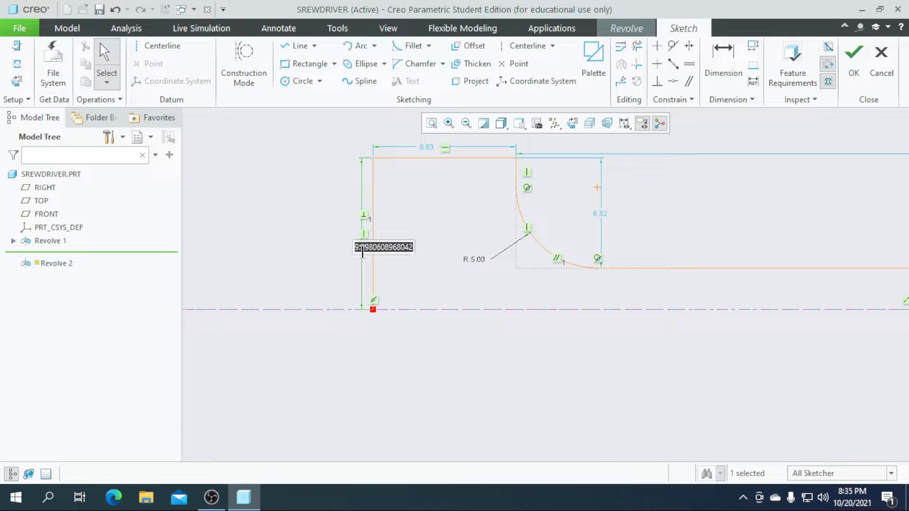
{"action": "type", "text": "10"}
{"action": "key", "text": "Return"}
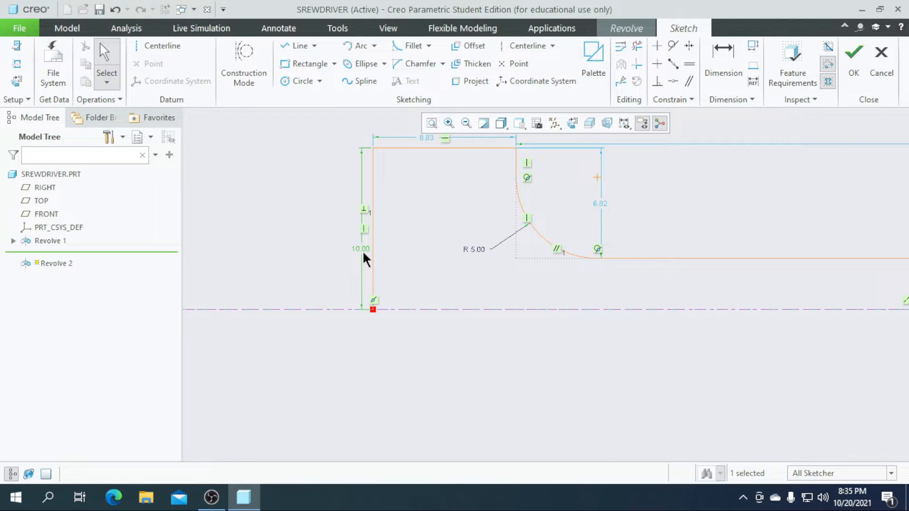
Step: Dimension the distance from the profile's end line to the fillet's lower endpoint as 16.5
{"action": "scroll", "coordinate": [362, 251], "scroll_direction": "down", "scroll_amount": 2}
{"action": "left_click", "coordinate": [724, 62]}
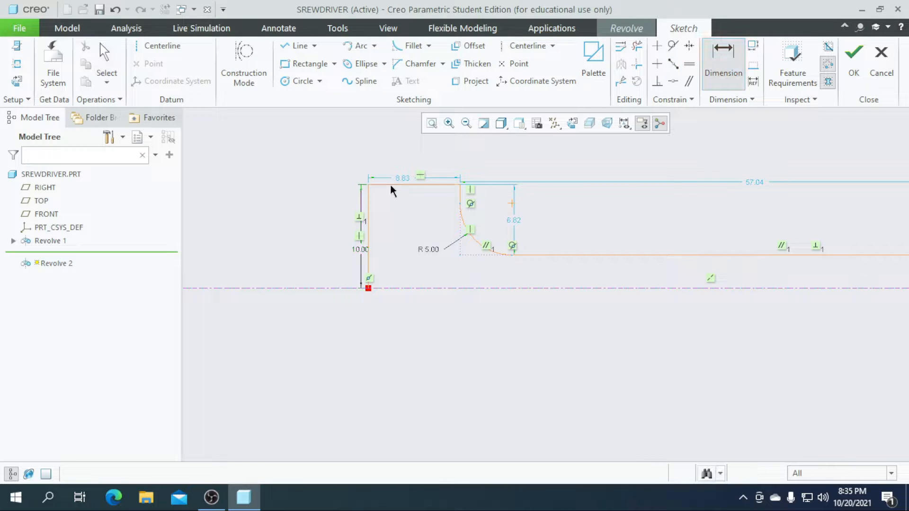
{"action": "scroll", "coordinate": [403, 223], "scroll_direction": "up", "scroll_amount": 3}
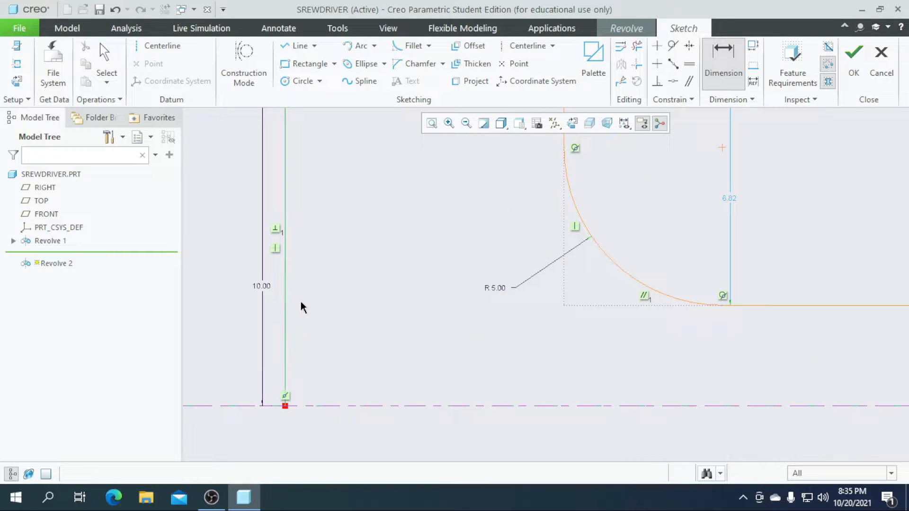
{"action": "left_click", "coordinate": [721, 306]}
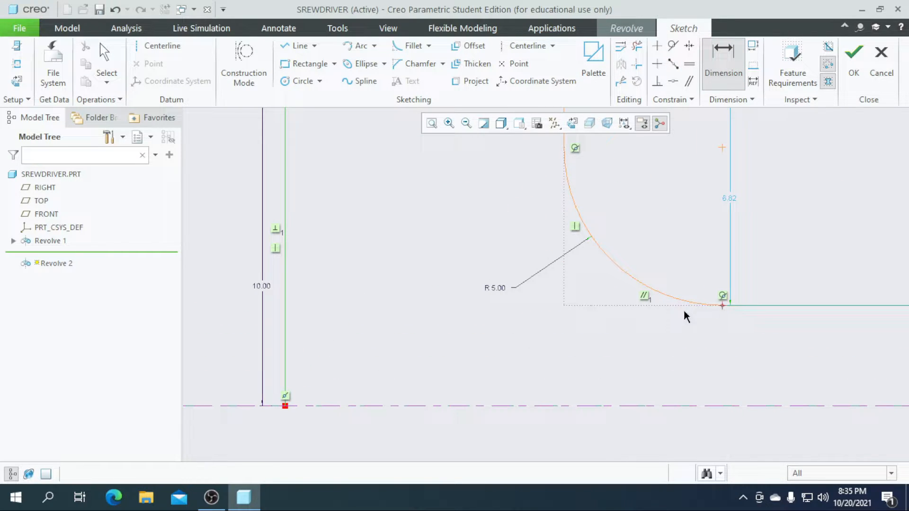
{"action": "middle_click", "coordinate": [459, 338]}
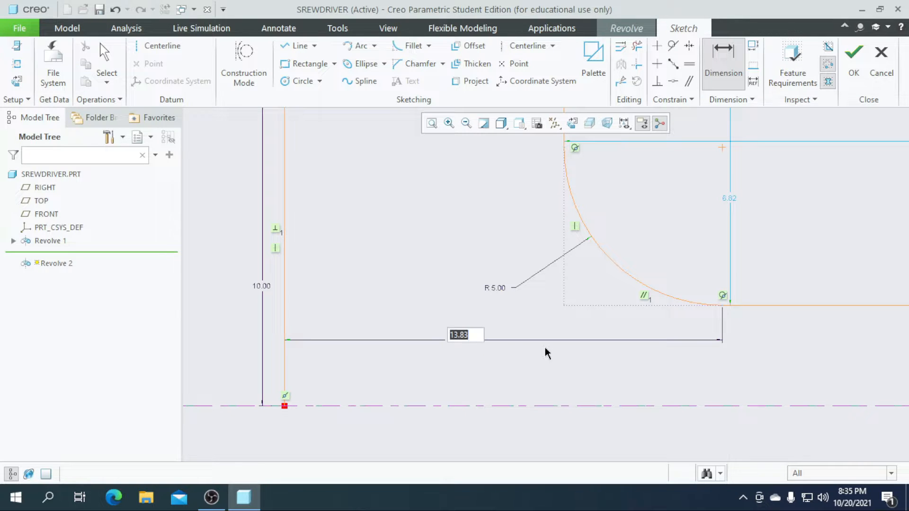
{"action": "type", "text": "16.5"}
{"action": "key", "text": "Return"}
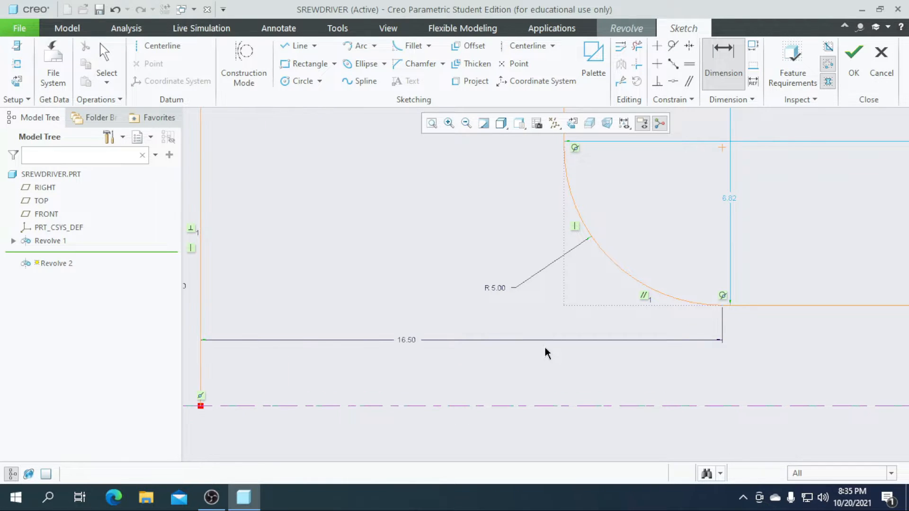
Step: Dimension the overall length from the profile's end line to the vertical reference as 80
{"action": "scroll", "coordinate": [545, 346], "scroll_direction": "down", "scroll_amount": 5}
{"action": "scroll", "coordinate": [662, 322], "scroll_direction": "up", "scroll_amount": 2}
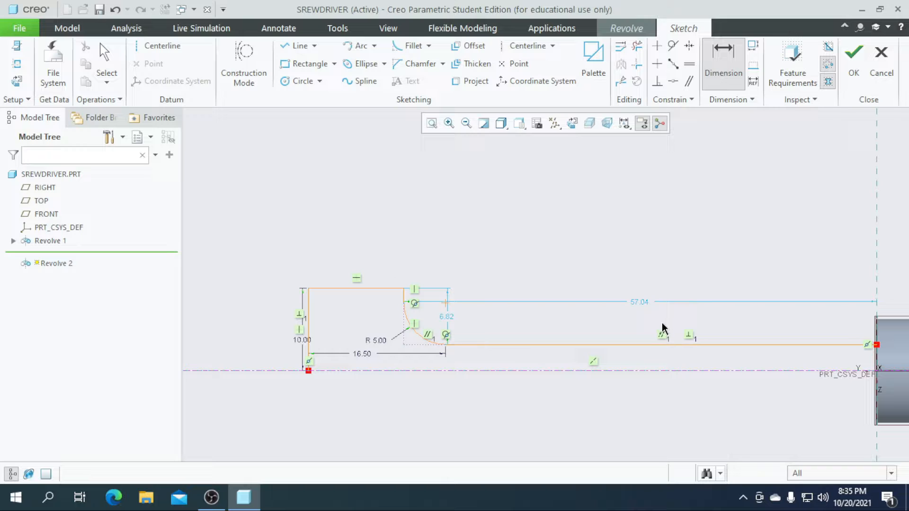
{"action": "scroll", "coordinate": [294, 417], "scroll_direction": "up", "scroll_amount": 2}
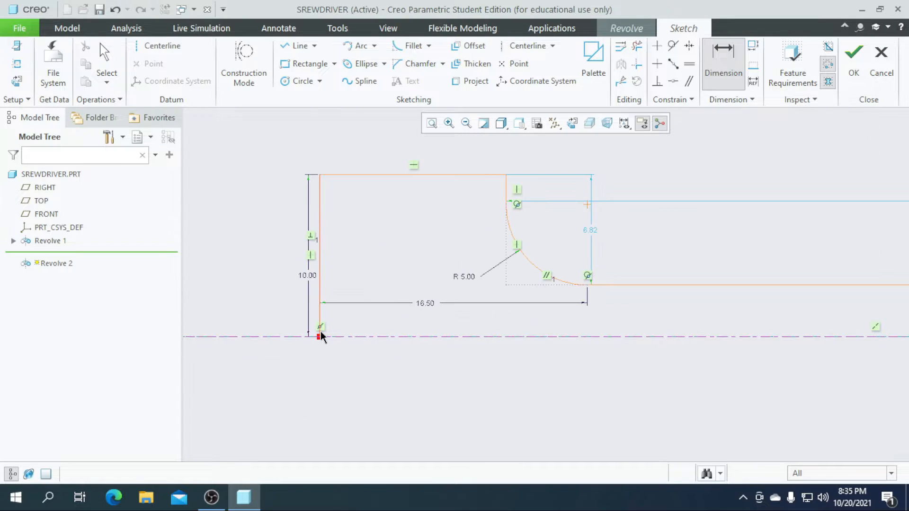
{"action": "scroll", "coordinate": [216, 391], "scroll_direction": "down", "scroll_amount": 3}
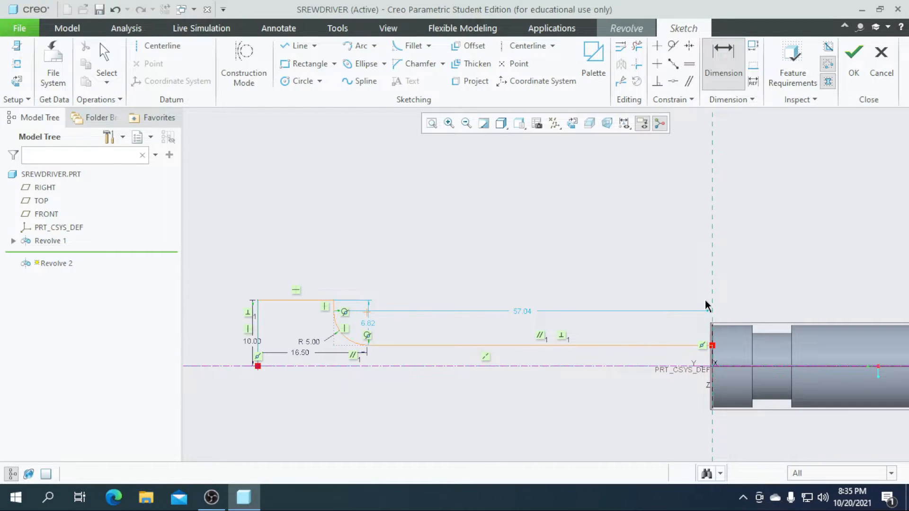
{"action": "scroll", "coordinate": [706, 305], "scroll_direction": "up", "scroll_amount": 2}
{"action": "scroll", "coordinate": [714, 312], "scroll_direction": "down", "scroll_amount": 2}
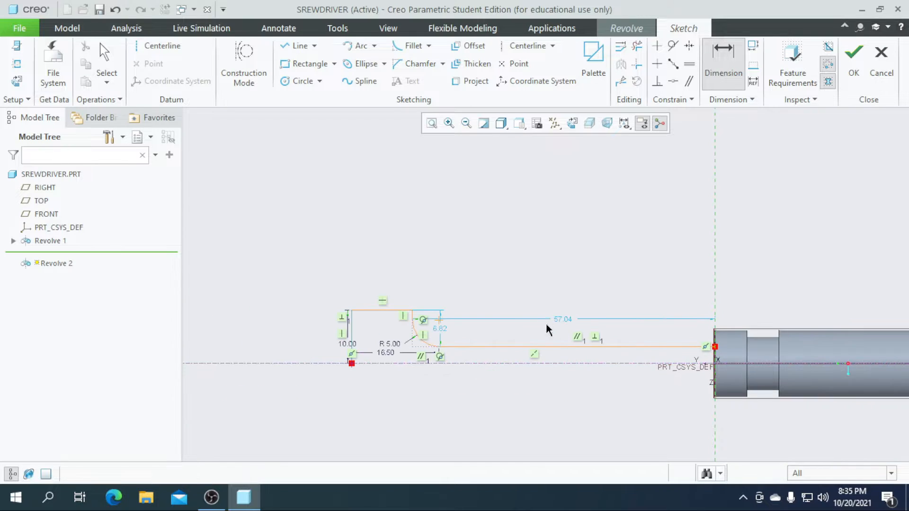
{"action": "middle_click", "coordinate": [544, 288]}
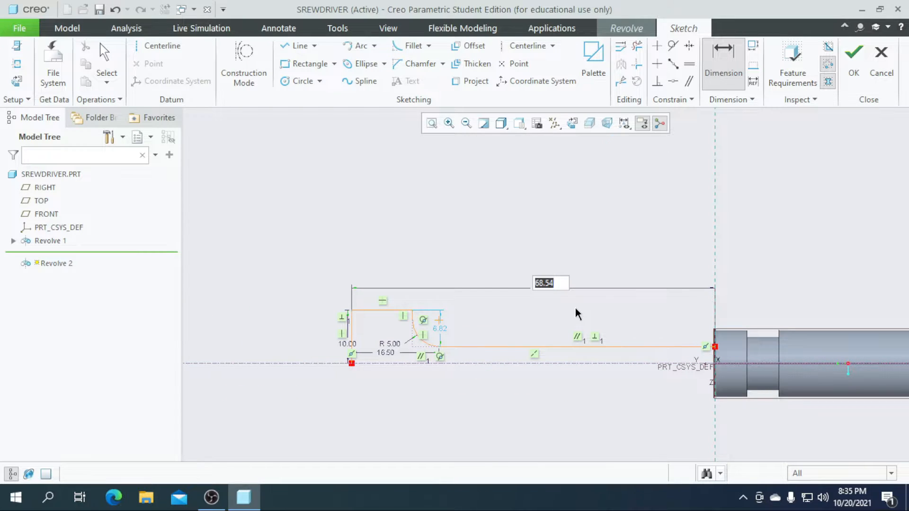
{"action": "type", "text": "80"}
{"action": "key", "text": "Return"}
Step: Dimension the distance between the long horizontal line and the centerline as 2
{"action": "scroll", "coordinate": [573, 321], "scroll_direction": "down", "scroll_amount": 1}
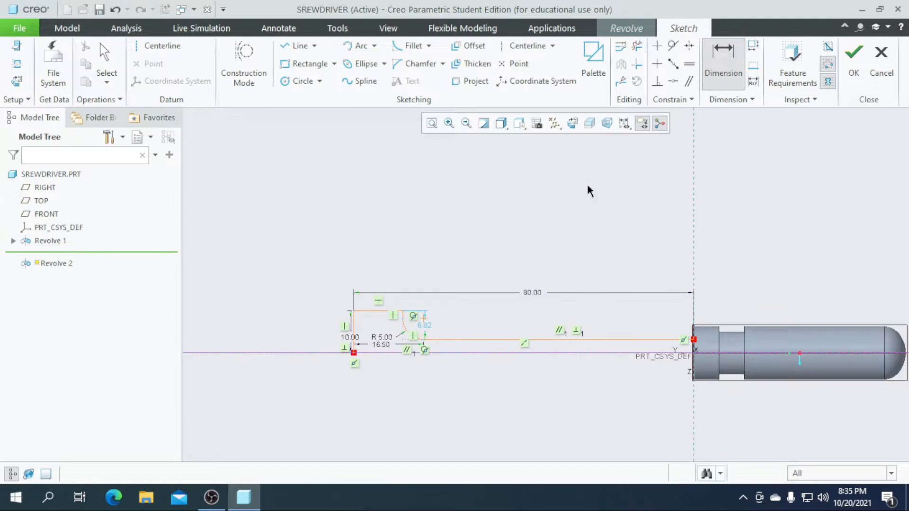
{"action": "scroll", "coordinate": [585, 360], "scroll_direction": "up", "scroll_amount": 4}
{"action": "left_click", "coordinate": [592, 349]}
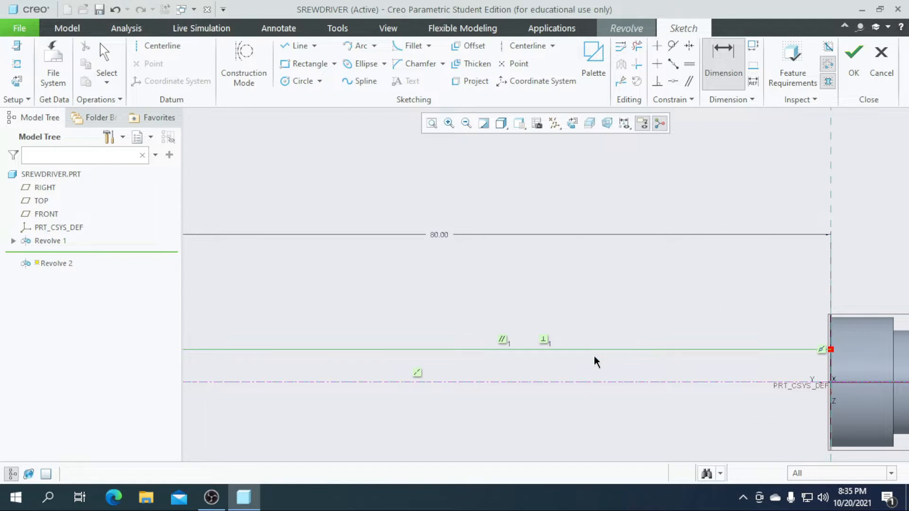
{"action": "scroll", "coordinate": [597, 379], "scroll_direction": "up", "scroll_amount": 3}
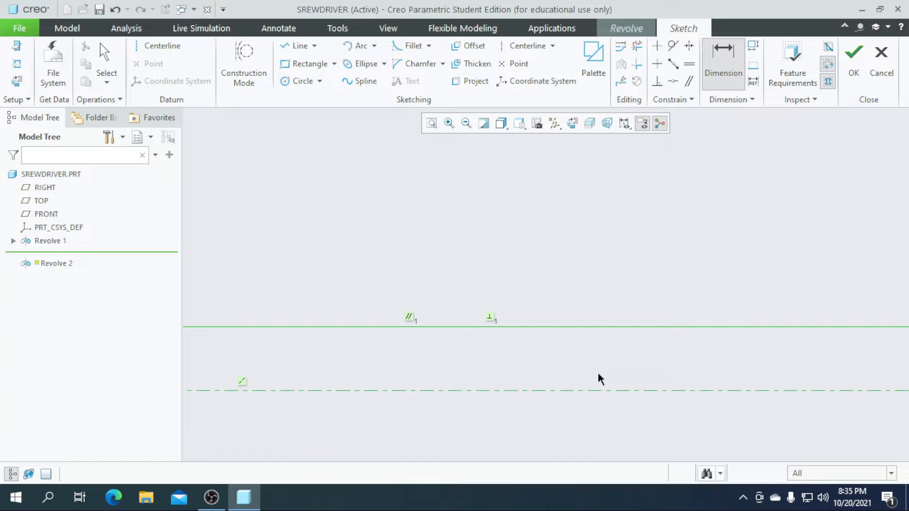
{"action": "middle_click", "coordinate": [560, 365]}
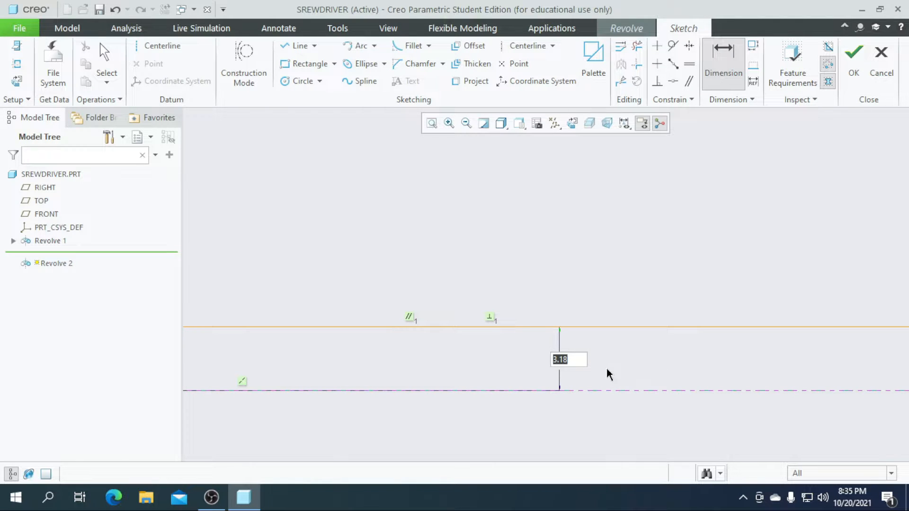
{"action": "type", "text": "2"}
{"action": "key", "text": "Return"}
Step: Close the profile with a line along the centerline to the vertical reference and up to the end of the long horizontal line
{"action": "scroll", "coordinate": [606, 374], "scroll_direction": "down", "scroll_amount": 5}
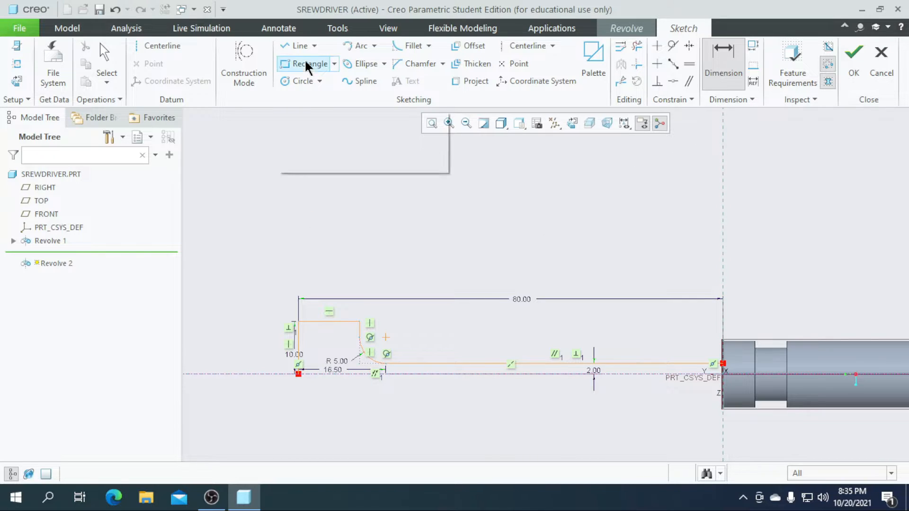
{"action": "left_click", "coordinate": [296, 46]}
{"action": "scroll", "coordinate": [306, 399], "scroll_direction": "up", "scroll_amount": 2}
{"action": "left_click", "coordinate": [290, 354]}
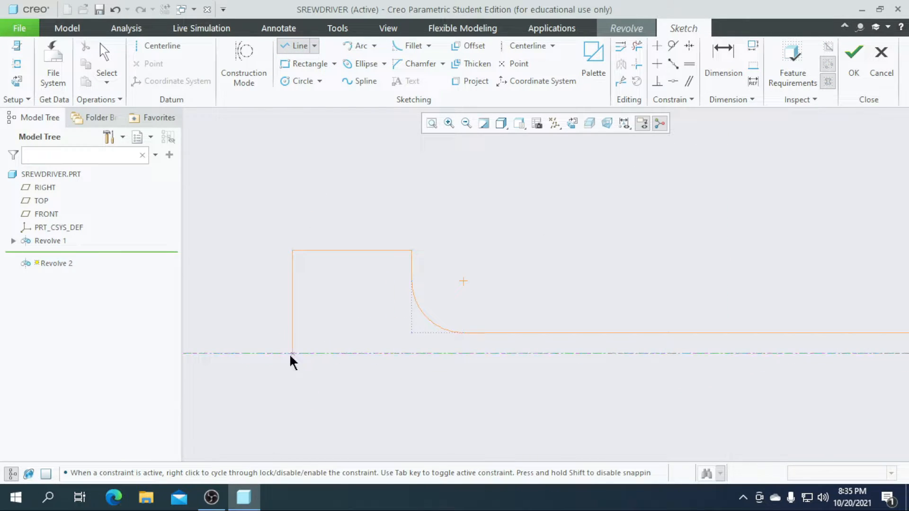
{"action": "scroll", "coordinate": [279, 353], "scroll_direction": "down", "scroll_amount": 2}
{"action": "scroll", "coordinate": [696, 353], "scroll_direction": "up", "scroll_amount": 3}
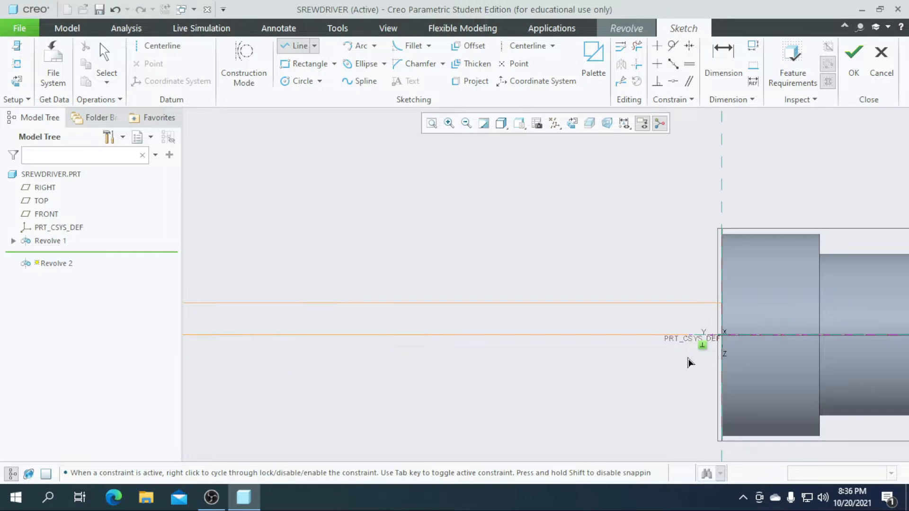
{"action": "left_click", "coordinate": [722, 328]}
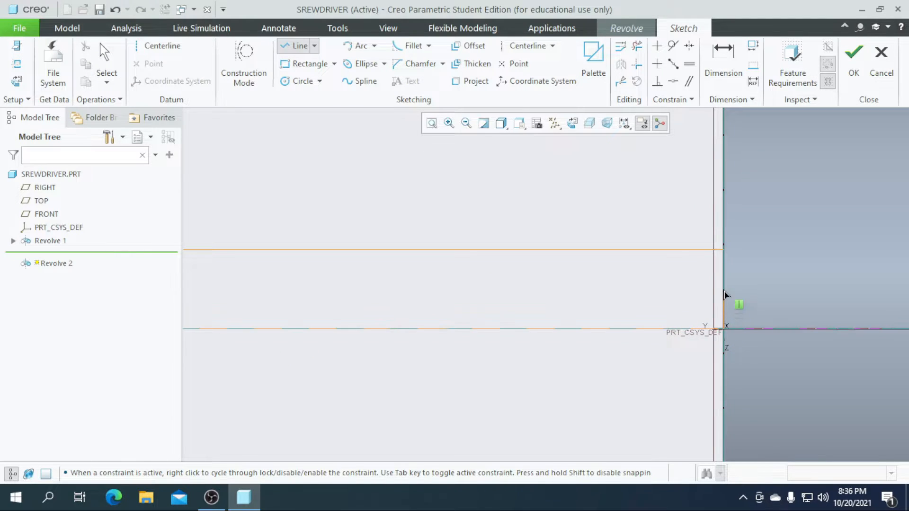
{"action": "left_click", "coordinate": [723, 250]}
{"action": "middle_click", "coordinate": [607, 317]}
{"action": "scroll", "coordinate": [569, 331], "scroll_direction": "down", "scroll_amount": 5}
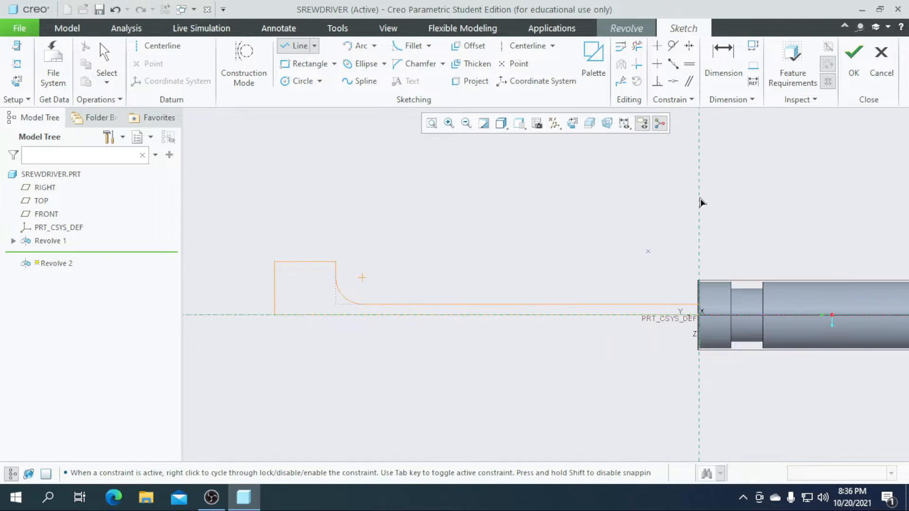
Step: Finish the sketch and complete the second revolve as a 360-degree solid
{"action": "left_click", "coordinate": [853, 64]}
{"action": "scroll", "coordinate": [568, 263], "scroll_direction": "down", "scroll_amount": 3}
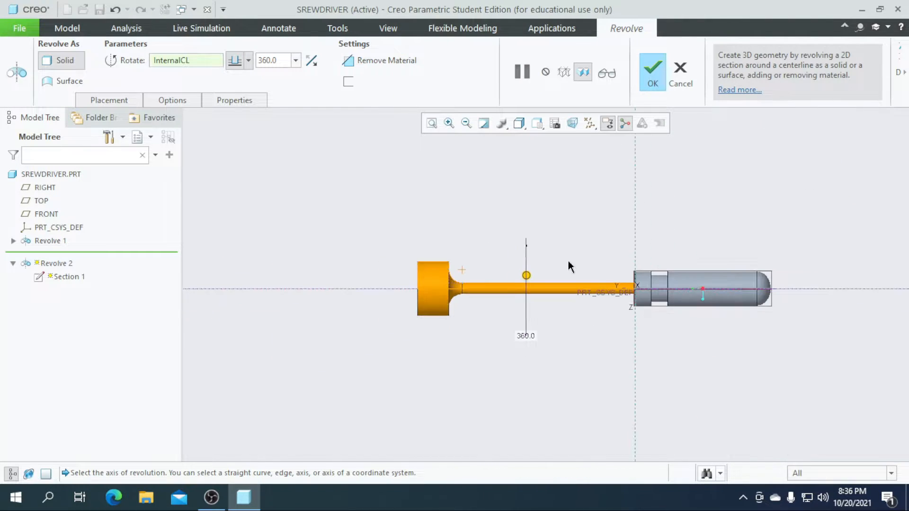
{"action": "middle_click_drag", "start_coordinate": [568, 263], "coordinate": [588, 319]}
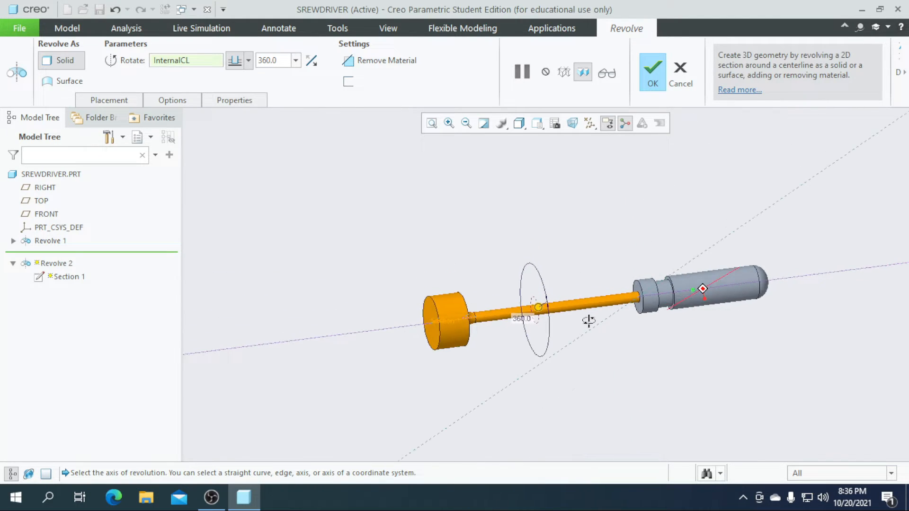
{"action": "left_click", "coordinate": [645, 78]}
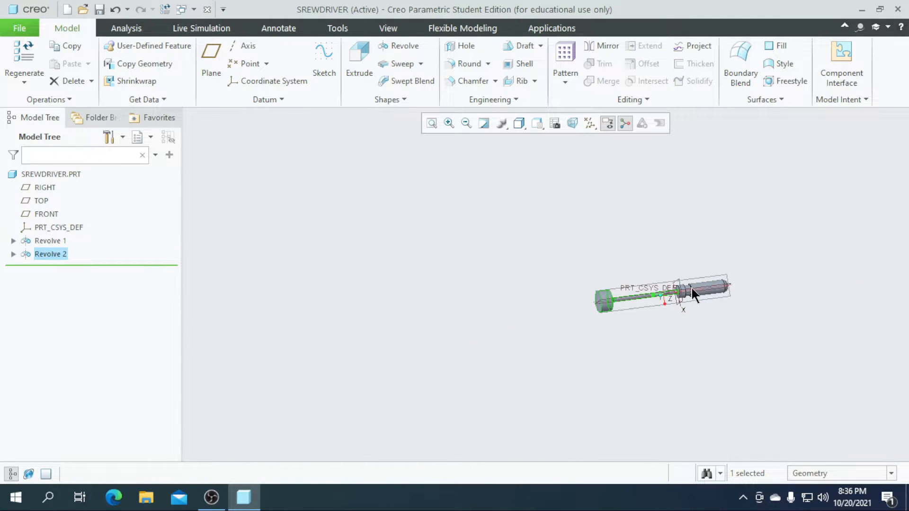
{"action": "scroll", "coordinate": [692, 294], "scroll_direction": "up", "scroll_amount": 5}
{"action": "left_click", "coordinate": [576, 376]}
{"action": "middle_click_drag", "start_coordinate": [576, 376], "coordinate": [337, 335]}
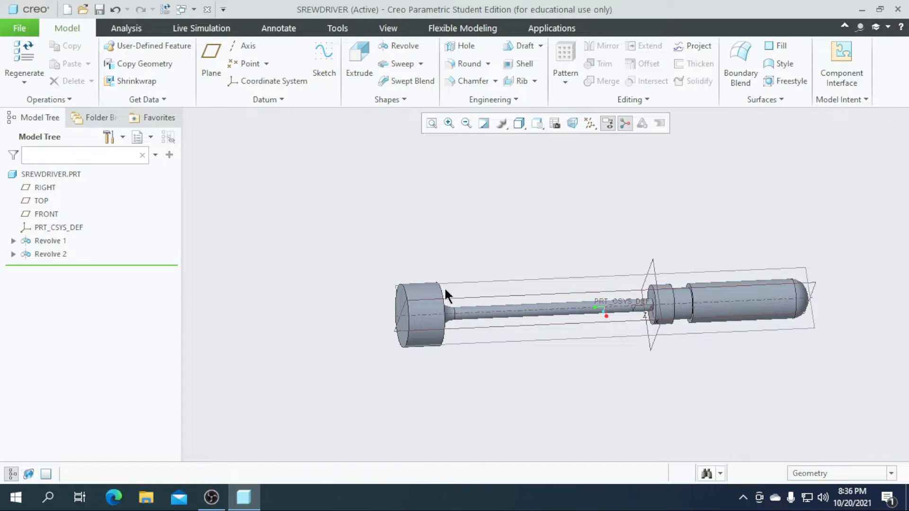
Step: Start an extrude with an internal sketch on the RIGHT plane and orient the view parallel to it
{"action": "left_click", "coordinate": [365, 54]}
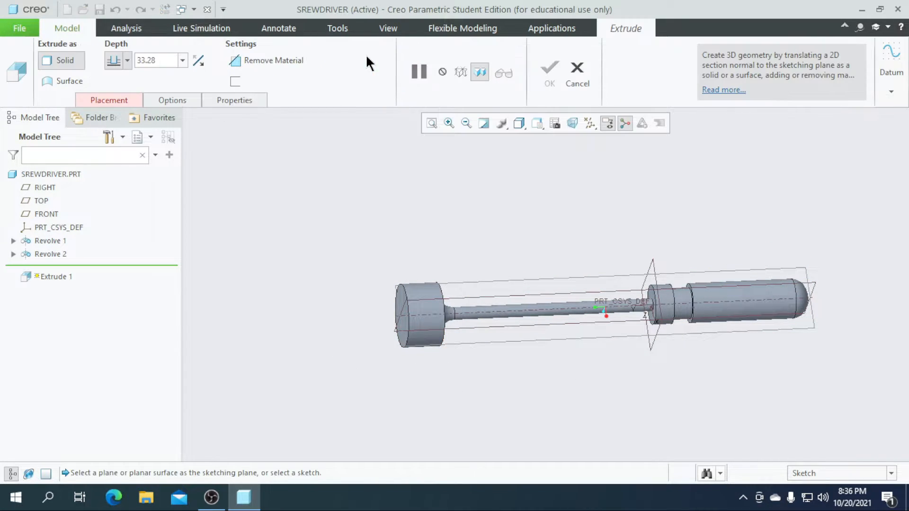
{"action": "left_click", "coordinate": [45, 187]}
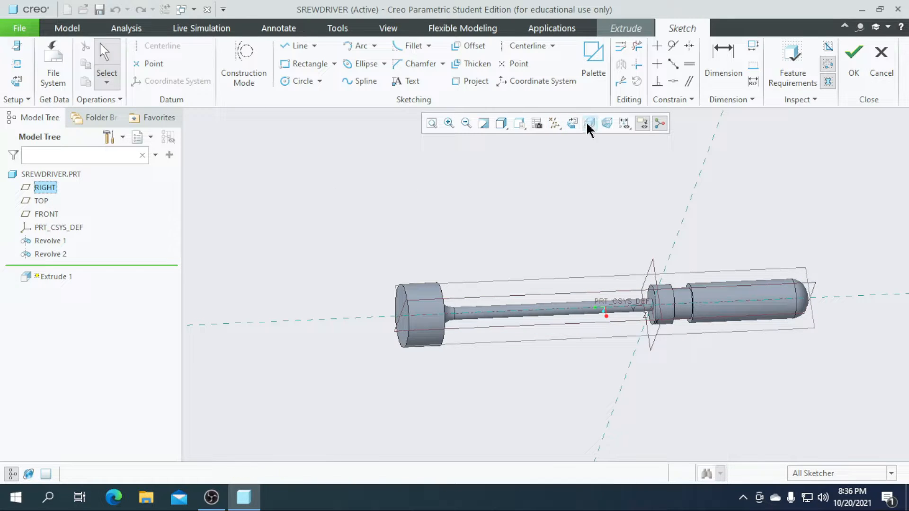
{"action": "left_click", "coordinate": [589, 124]}
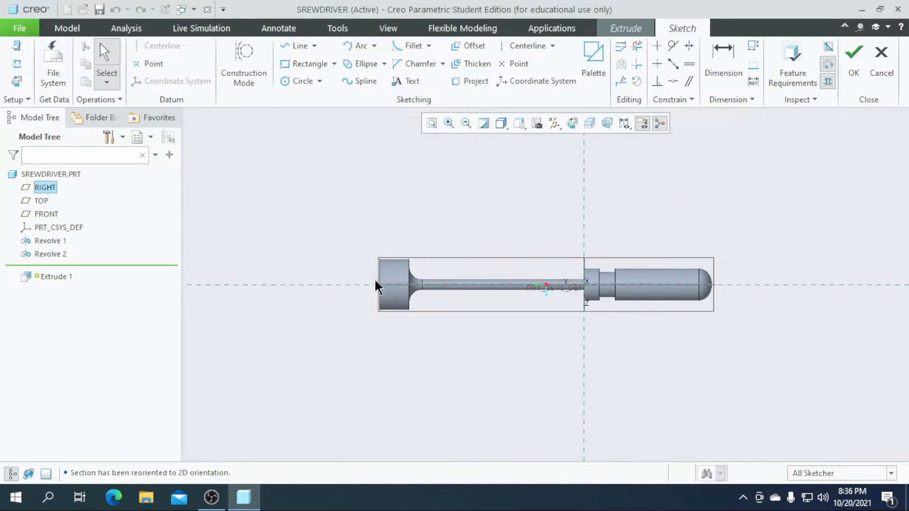
{"action": "scroll", "coordinate": [375, 286], "scroll_direction": "down", "scroll_amount": 5}
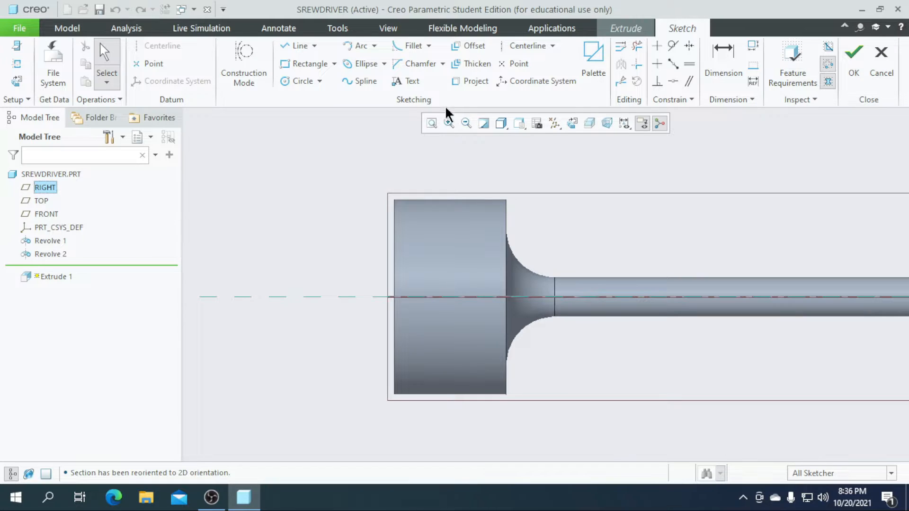
Step: Add a horizontal centerline along the shaft axis and sketch a closed four-sided profile above it, about 15.87 wide, with vertical sides about 9.89 and 5.52
{"action": "left_click", "coordinate": [506, 47]}
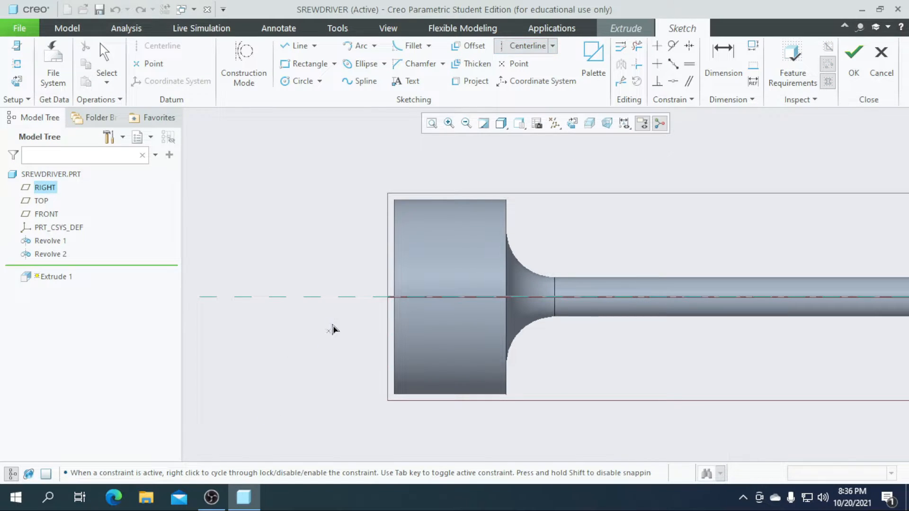
{"action": "left_click", "coordinate": [386, 301]}
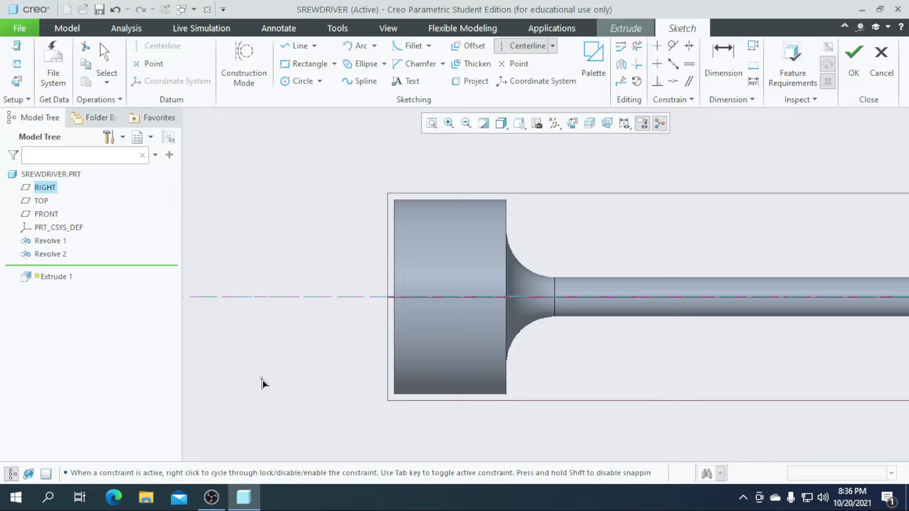
{"action": "left_click", "coordinate": [300, 46]}
{"action": "scroll", "coordinate": [412, 184], "scroll_direction": "down", "scroll_amount": 3}
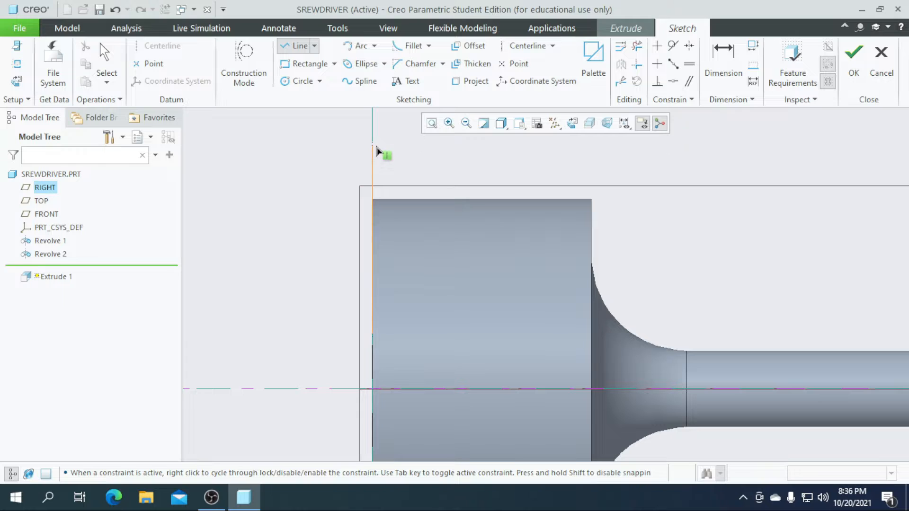
{"action": "left_click", "coordinate": [376, 145]}
{"action": "left_click", "coordinate": [674, 147]}
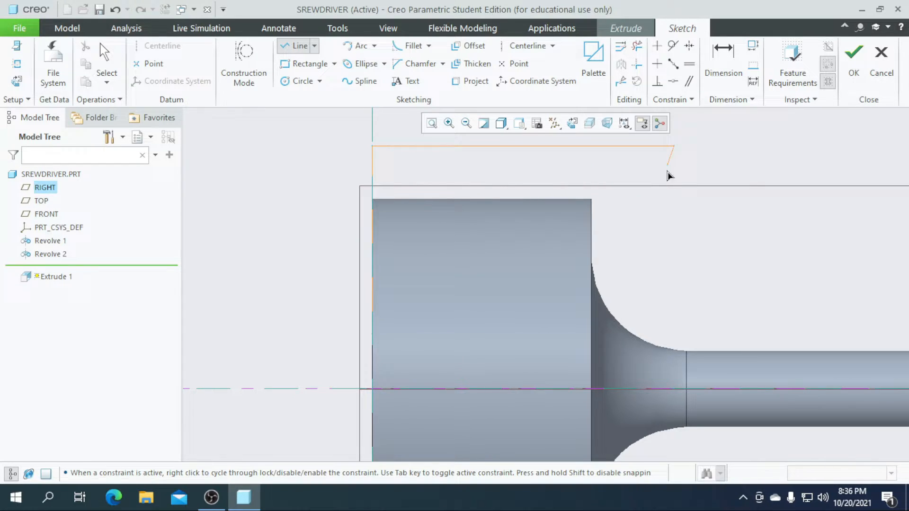
{"action": "left_click", "coordinate": [676, 253]}
{"action": "left_click", "coordinate": [372, 333]}
{"action": "middle_click_drag", "start_coordinate": [467, 292], "coordinate": [500, 256], "text": "shift"}
Step: Mirror all four lines of the profile about the horizontal centerline
{"action": "left_click", "coordinate": [108, 66]}
{"action": "scroll", "coordinate": [340, 265], "scroll_direction": "down", "scroll_amount": 2}
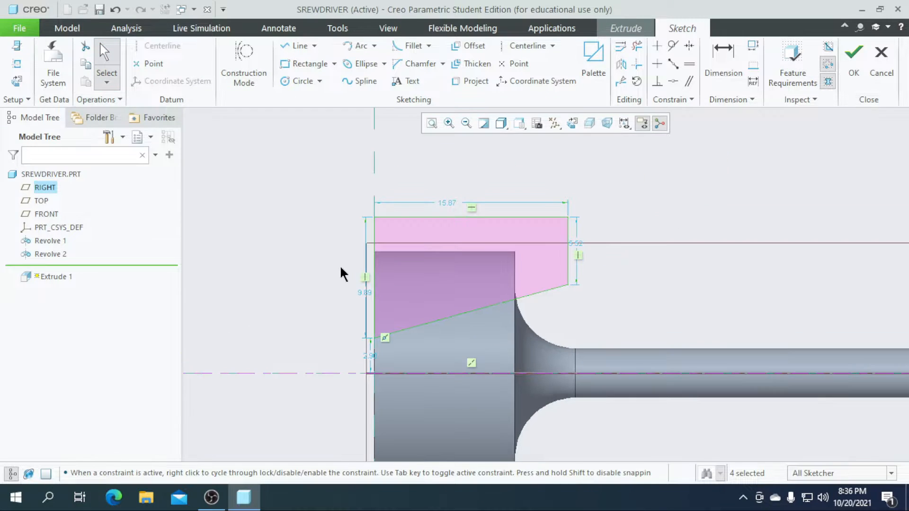
{"action": "mouse_move", "coordinate": [317, 175]}
{"action": "left_mouse_down"}
{"action": "mouse_move", "coordinate": [410, 310]}
{"action": "mouse_move", "coordinate": [552, 359]}
{"action": "mouse_move", "coordinate": [607, 342]}
{"action": "left_mouse_up"}
{"action": "left_click", "coordinate": [621, 65]}
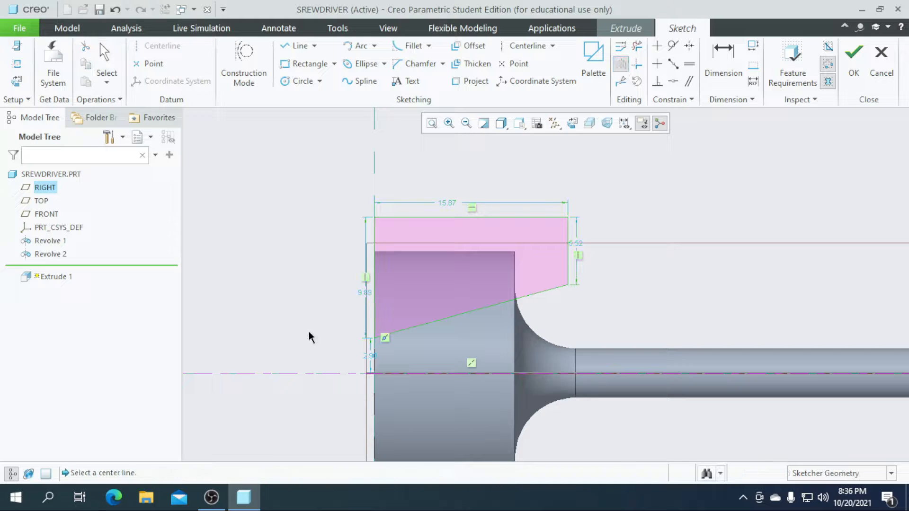
{"action": "left_click", "coordinate": [293, 373]}
{"action": "scroll", "coordinate": [450, 272], "scroll_direction": "down", "scroll_amount": 2}
{"action": "scroll", "coordinate": [432, 320], "scroll_direction": "up", "scroll_amount": 1}
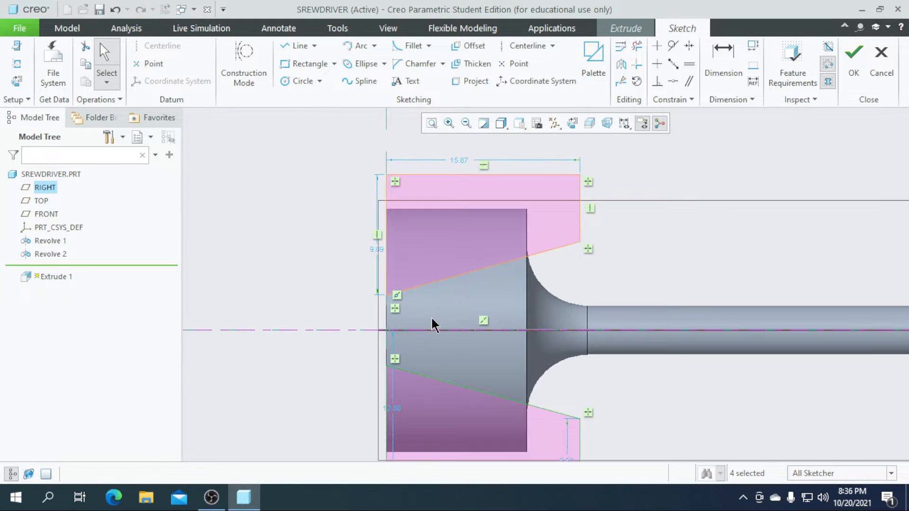
{"action": "scroll", "coordinate": [448, 309], "scroll_direction": "down", "scroll_amount": 1}
{"action": "scroll", "coordinate": [449, 310], "scroll_direction": "up", "scroll_amount": 2}
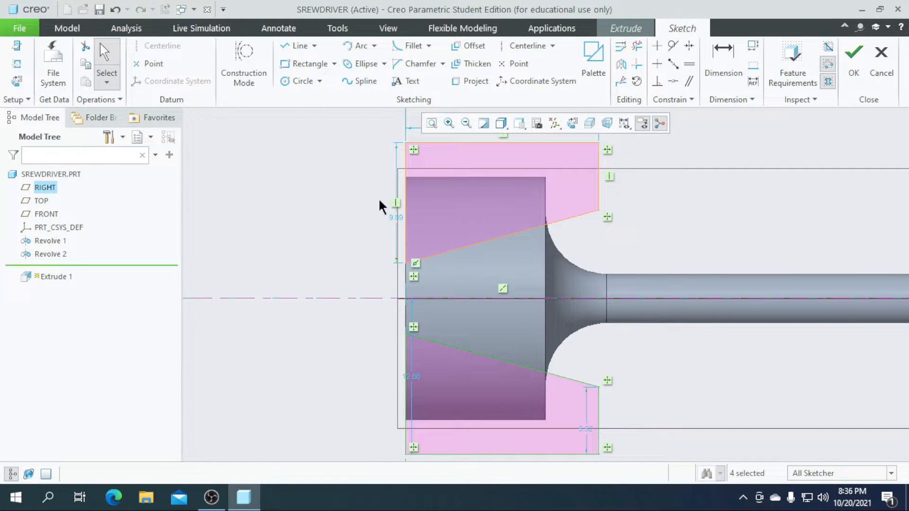
Step: Dimension the gap between the inner corners of the two mirrored profiles at the tip end as 4
{"action": "left_click", "coordinate": [714, 71]}
{"action": "scroll", "coordinate": [410, 315], "scroll_direction": "up", "scroll_amount": 2}
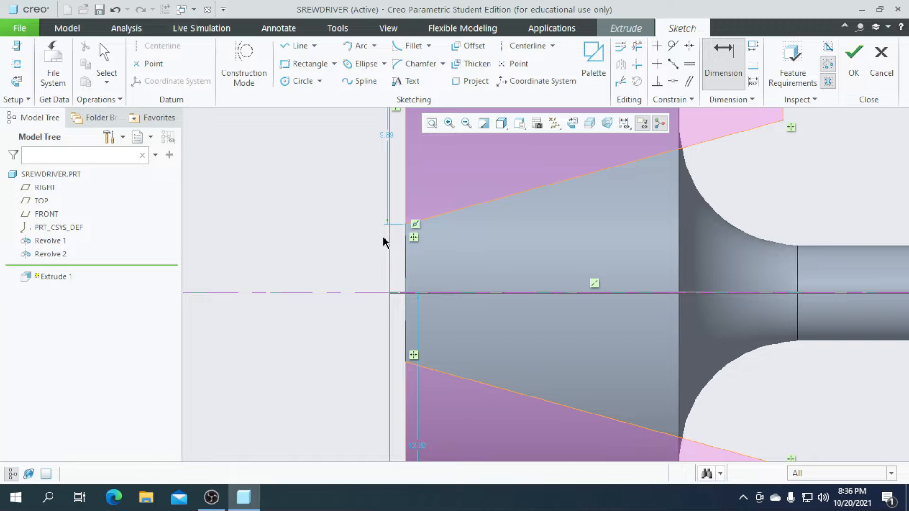
{"action": "left_click", "coordinate": [405, 224]}
{"action": "scroll", "coordinate": [400, 326], "scroll_direction": "up", "scroll_amount": 2}
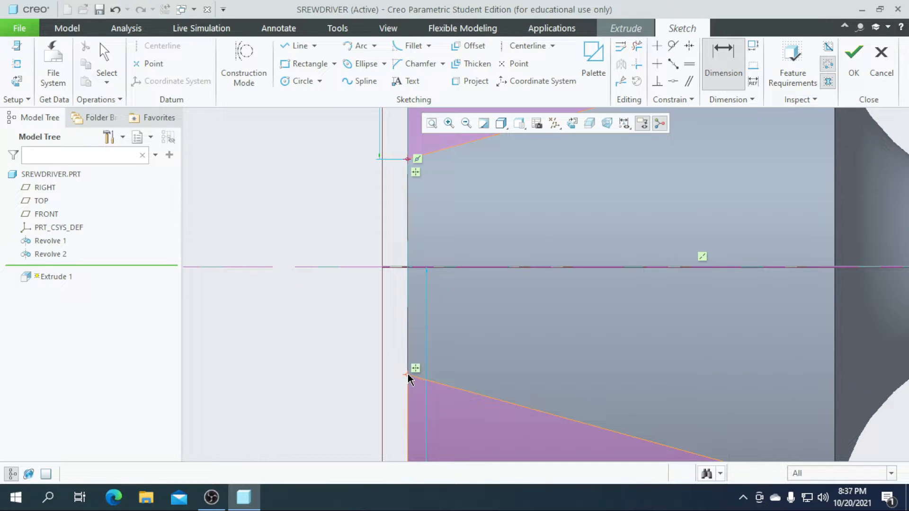
{"action": "middle_click", "coordinate": [341, 277]}
{"action": "type", "text": "4"}
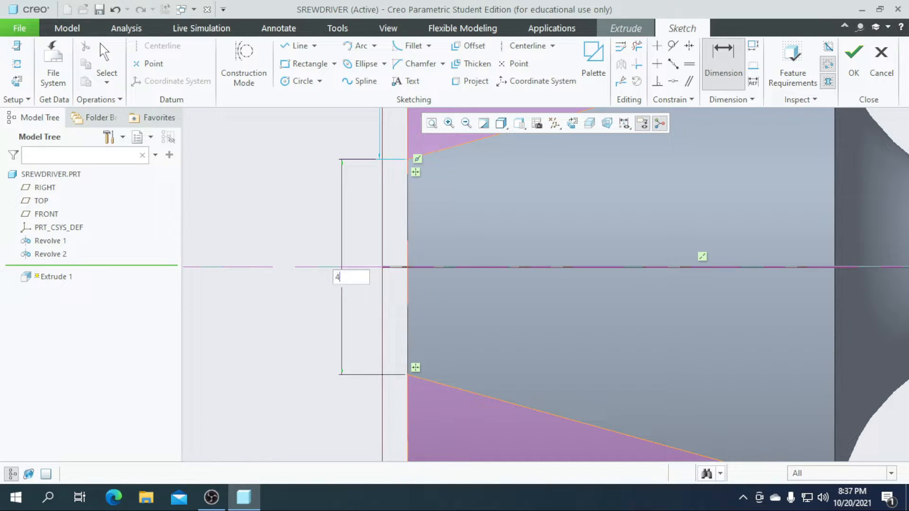
{"action": "key", "text": "Return"}
Step: Dimension the angle between the two sloped lines as 15 degrees
{"action": "left_click", "coordinate": [509, 164]}
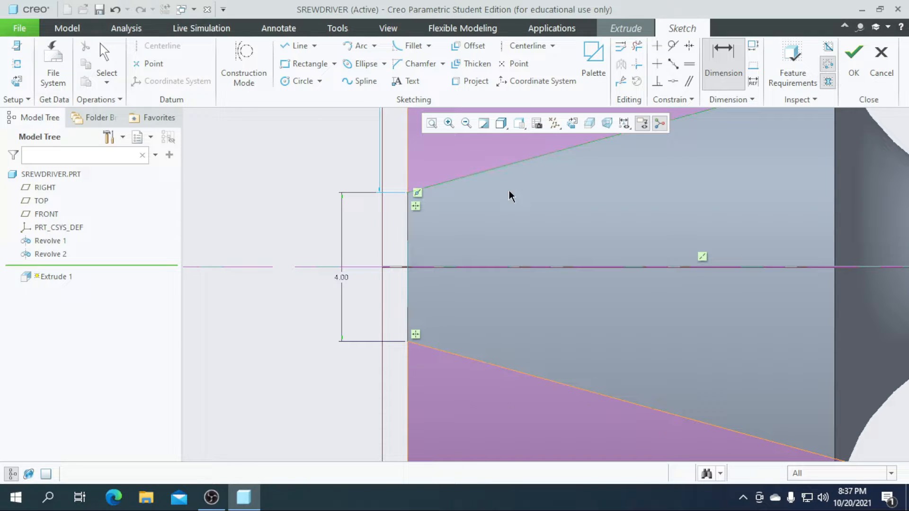
{"action": "middle_click", "coordinate": [502, 258]}
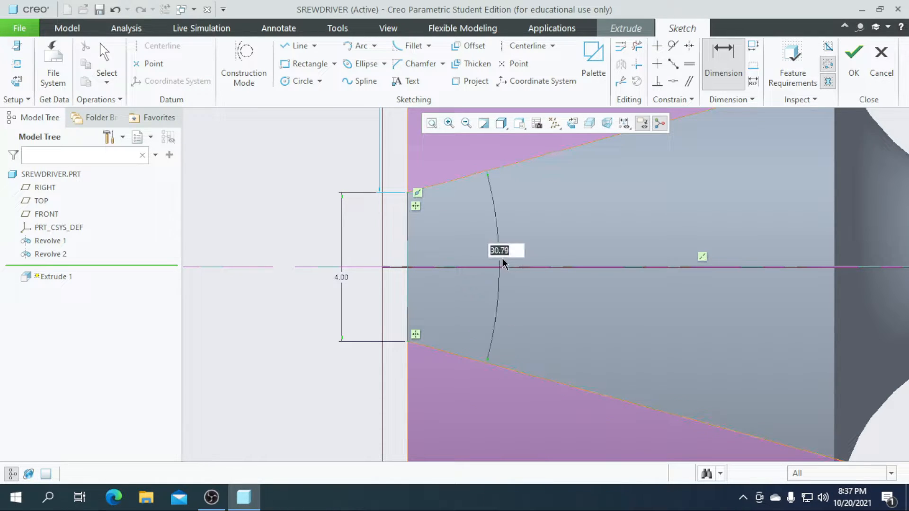
{"action": "type", "text": "15"}
{"action": "key", "text": "Return"}
{"action": "scroll", "coordinate": [518, 345], "scroll_direction": "down", "scroll_amount": 5}
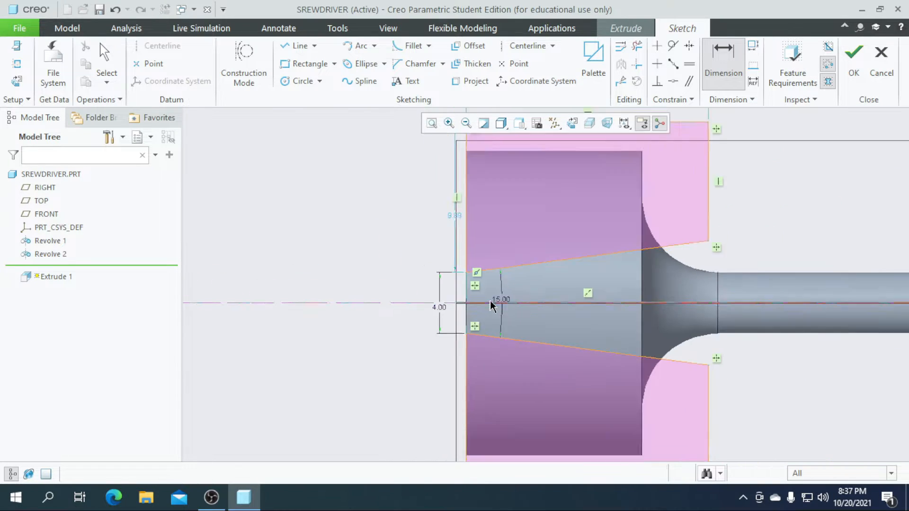
Step: Make the upper profile's horizontal line coincident with the top edge of the screwdriver's wide head
{"action": "scroll", "coordinate": [537, 175], "scroll_direction": "up", "scroll_amount": 3}
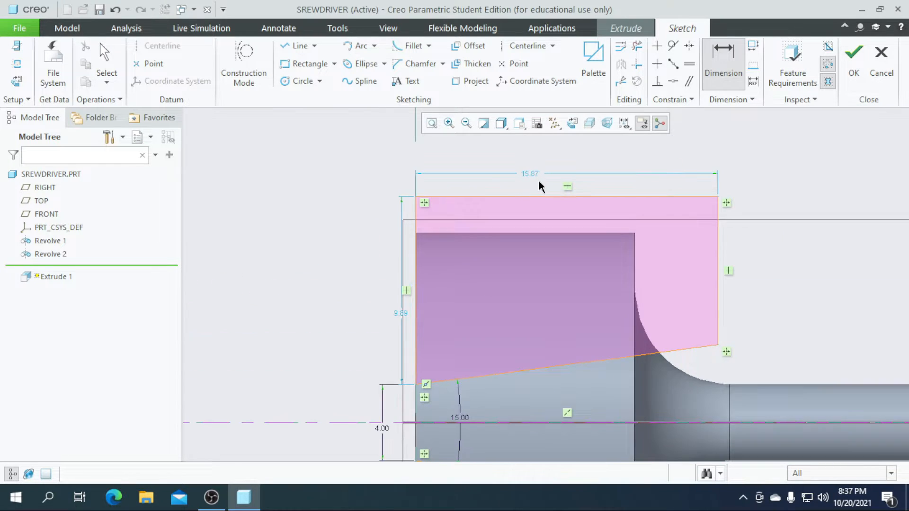
{"action": "left_click", "coordinate": [672, 82]}
{"action": "scroll", "coordinate": [513, 217], "scroll_direction": "up", "scroll_amount": 4}
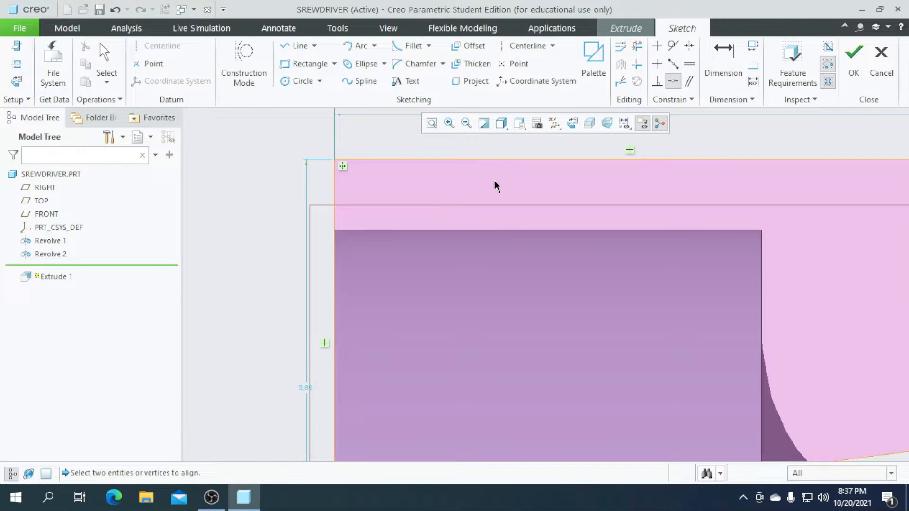
{"action": "left_click", "coordinate": [509, 160]}
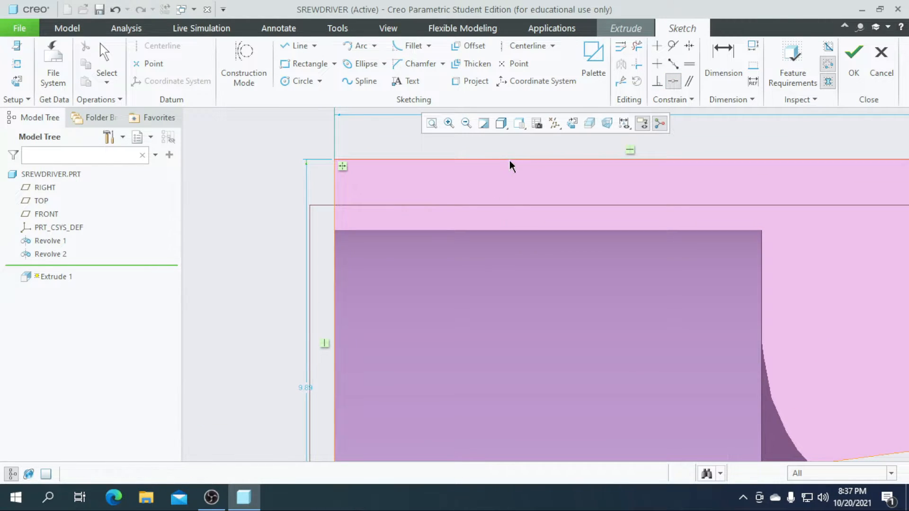
{"action": "left_click", "coordinate": [523, 231]}
{"action": "scroll", "coordinate": [421, 210], "scroll_direction": "down", "scroll_amount": 4}
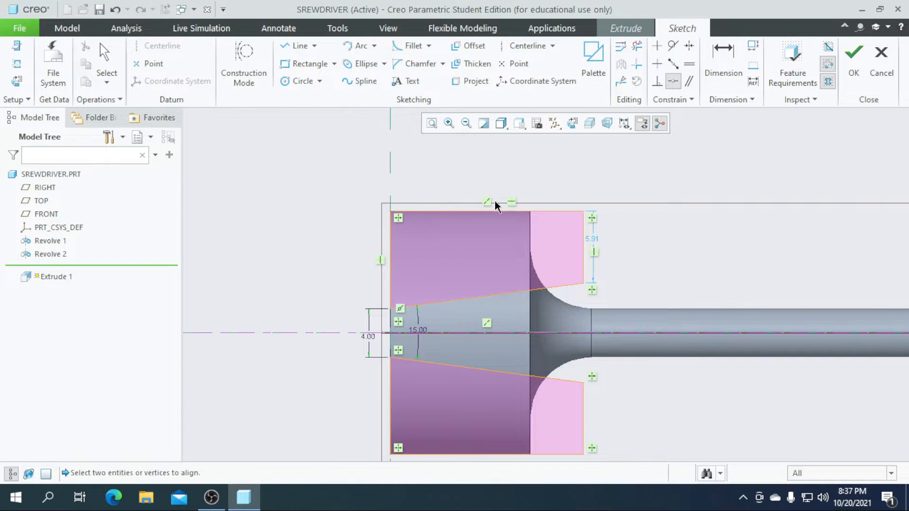
{"action": "scroll", "coordinate": [455, 208], "scroll_direction": "down", "scroll_amount": 2}
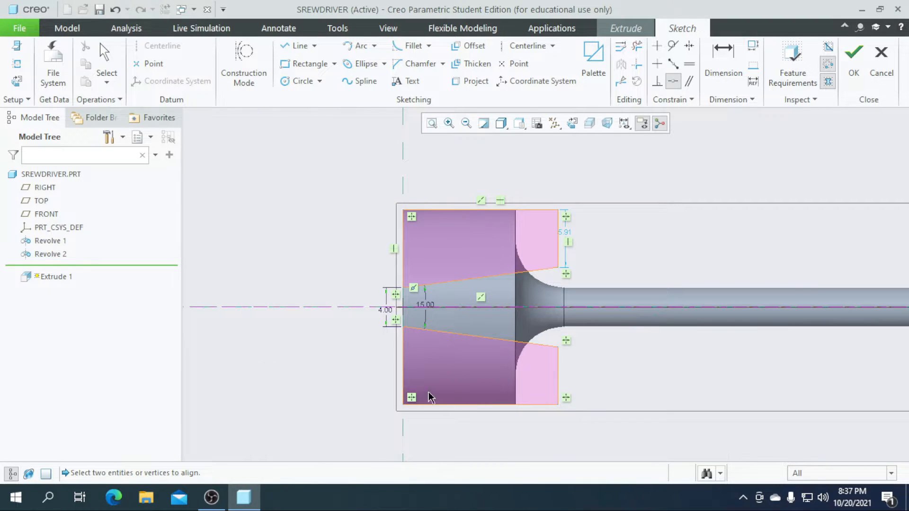
{"action": "scroll", "coordinate": [453, 419], "scroll_direction": "up", "scroll_amount": 2}
{"action": "scroll", "coordinate": [421, 429], "scroll_direction": "down", "scroll_amount": 1}
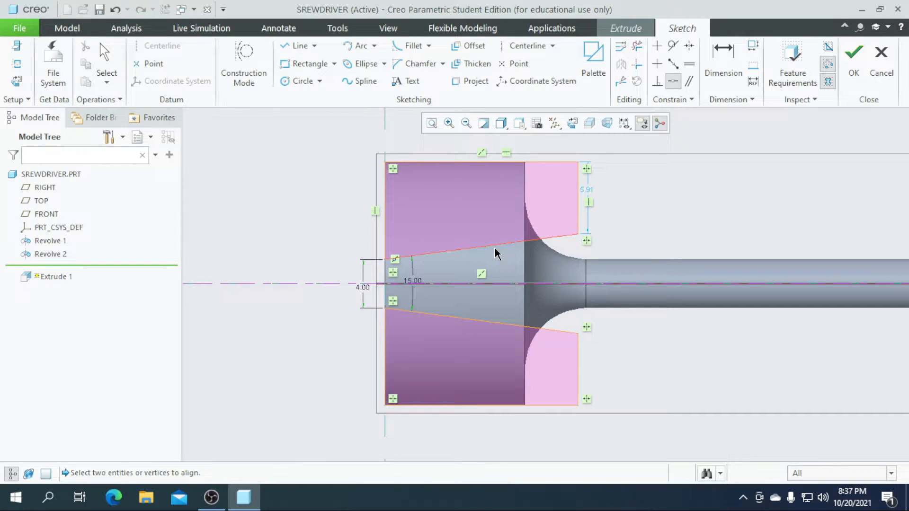
{"action": "scroll", "coordinate": [495, 249], "scroll_direction": "down", "scroll_amount": 1}
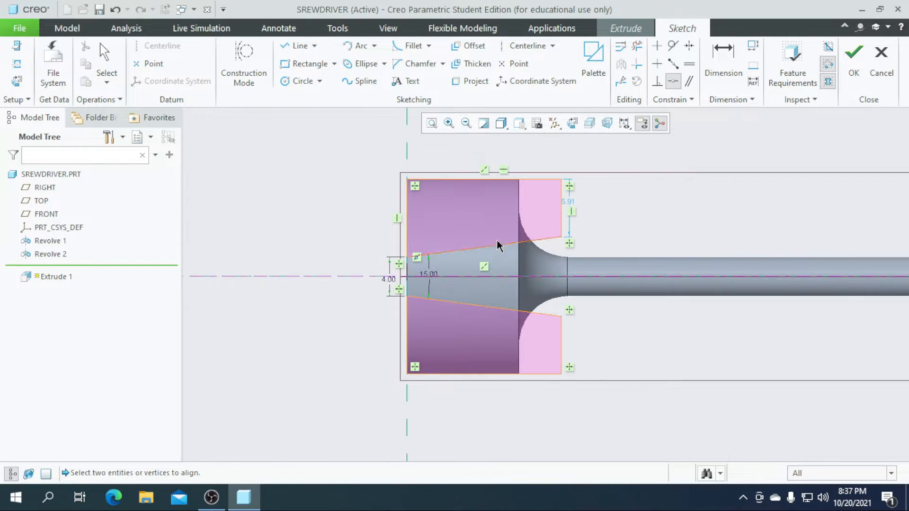
{"action": "scroll", "coordinate": [485, 266], "scroll_direction": "up", "scroll_amount": 2}
{"action": "scroll", "coordinate": [438, 319], "scroll_direction": "down", "scroll_amount": 2}
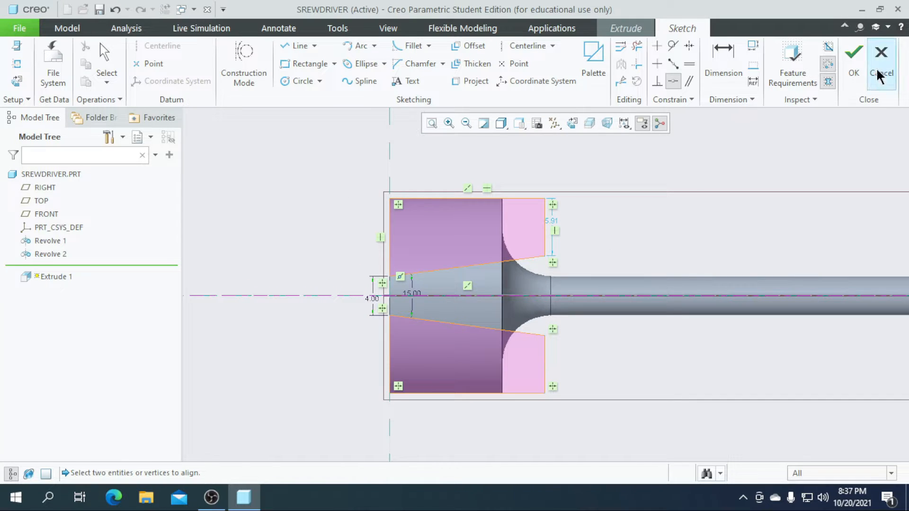
Step: Finish the sketch and complete the extrude as a material-removing cut, symmetric about the sketch plane, with a depth of 35.50
{"action": "left_click", "coordinate": [853, 66]}
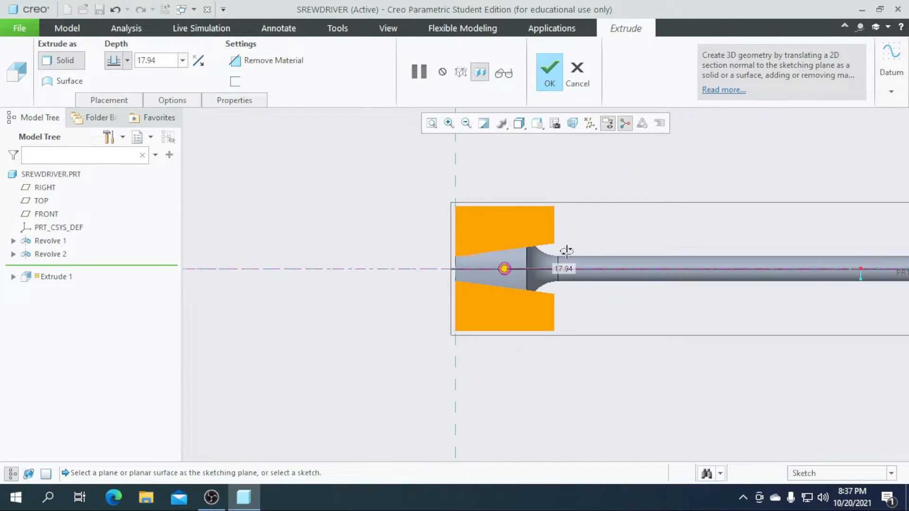
{"action": "scroll", "coordinate": [525, 244], "scroll_direction": "up", "scroll_amount": 3}
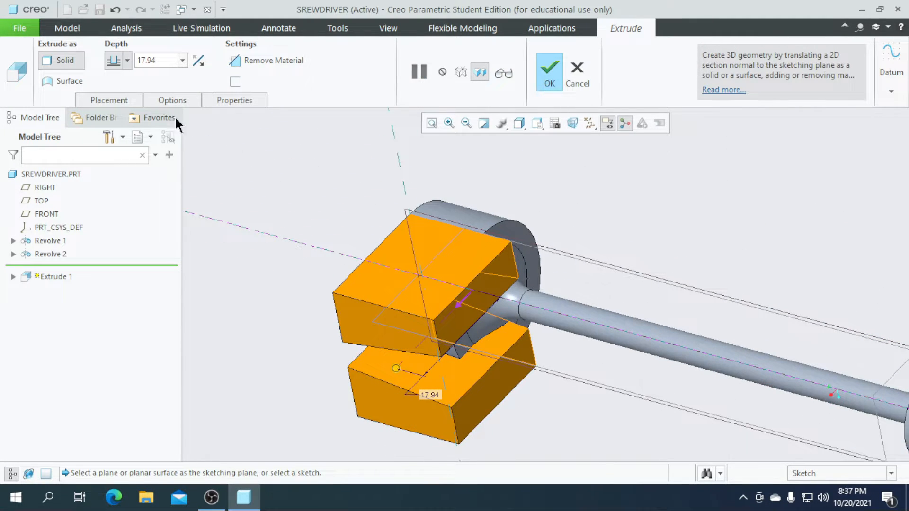
{"action": "left_click", "coordinate": [127, 60]}
{"action": "left_click", "coordinate": [112, 101]}
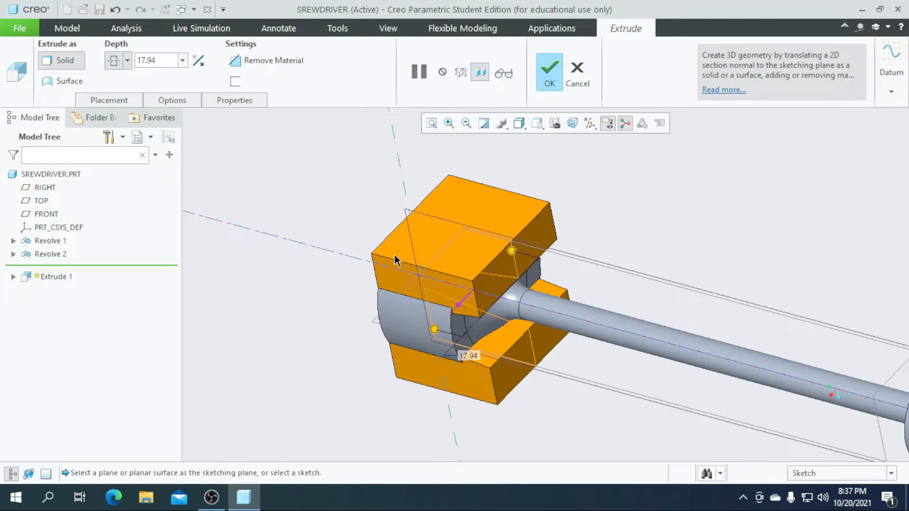
{"action": "left_click_drag", "start_coordinate": [513, 250], "coordinate": [569, 230]}
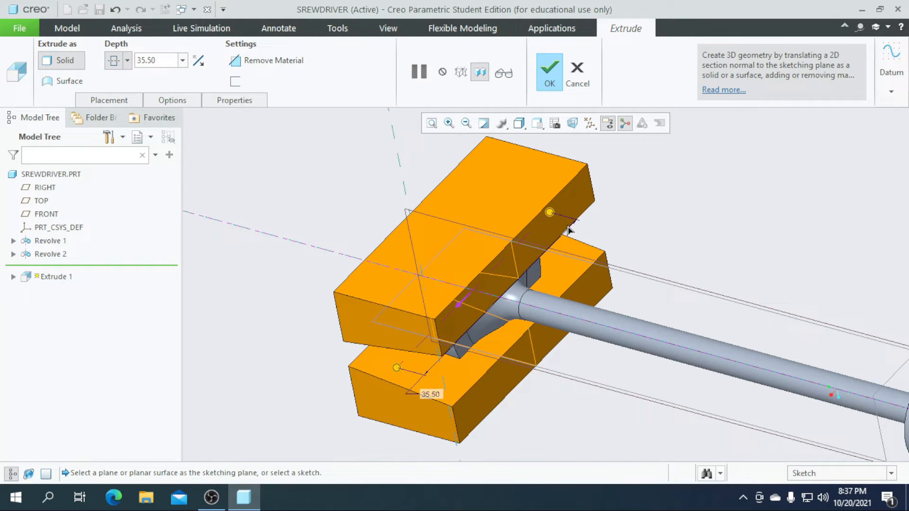
{"action": "left_click", "coordinate": [281, 62]}
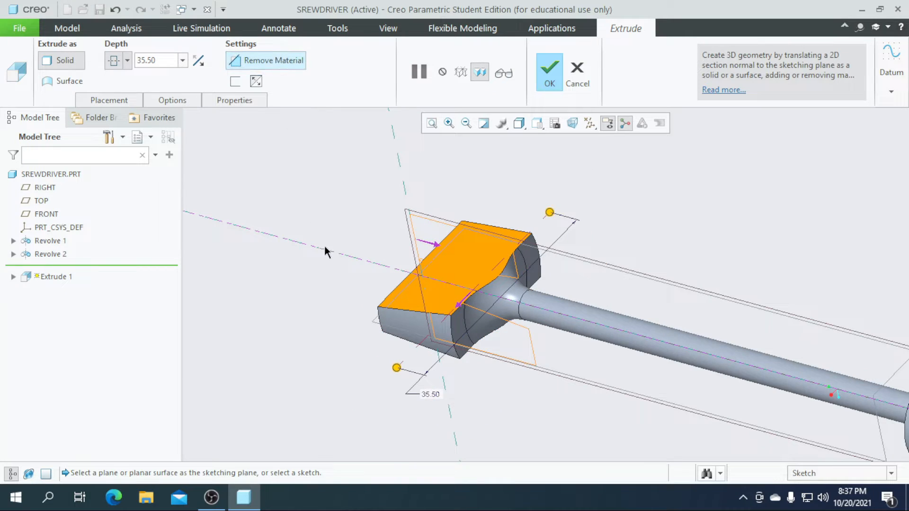
{"action": "left_click", "coordinate": [549, 76]}
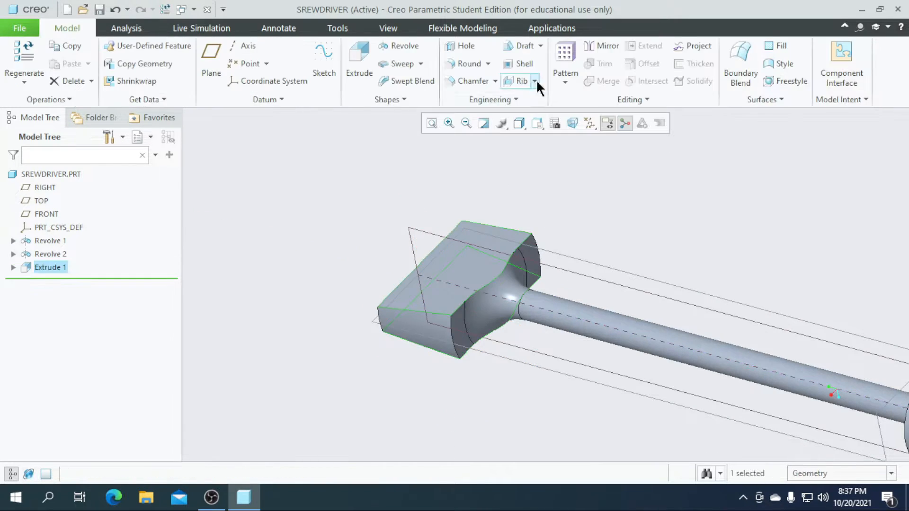
Step: Start a new sketch on the FRONT plane, viewed parallel to the screen at the flattened tip
{"action": "left_click", "coordinate": [349, 291]}
{"action": "middle_click_drag", "start_coordinate": [350, 292], "coordinate": [373, 361]}
{"action": "scroll", "coordinate": [364, 342], "scroll_direction": "up", "scroll_amount": 2}
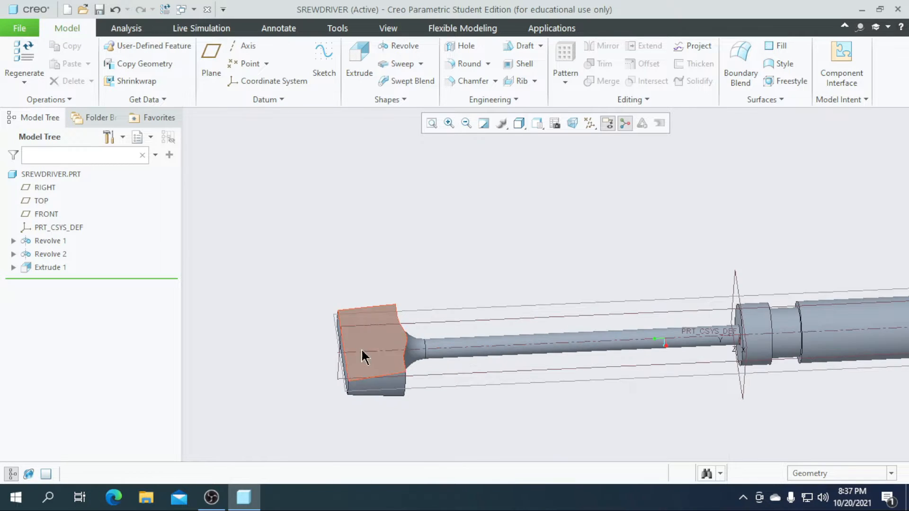
{"action": "scroll", "coordinate": [327, 374], "scroll_direction": "up", "scroll_amount": 2}
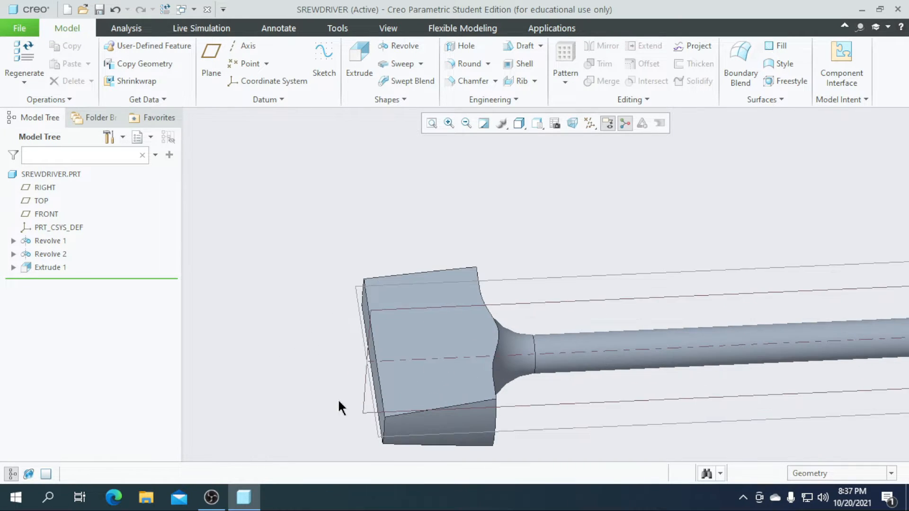
{"action": "left_click", "coordinate": [558, 425]}
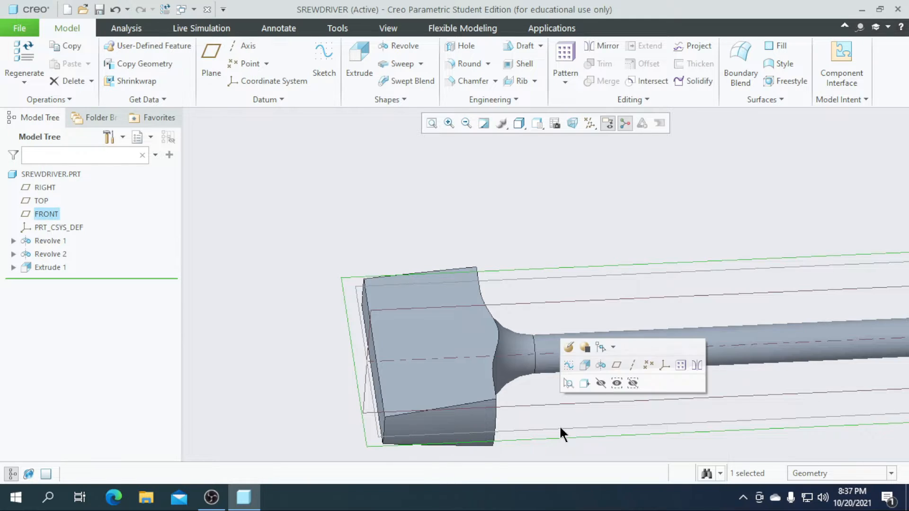
{"action": "left_click", "coordinate": [318, 67]}
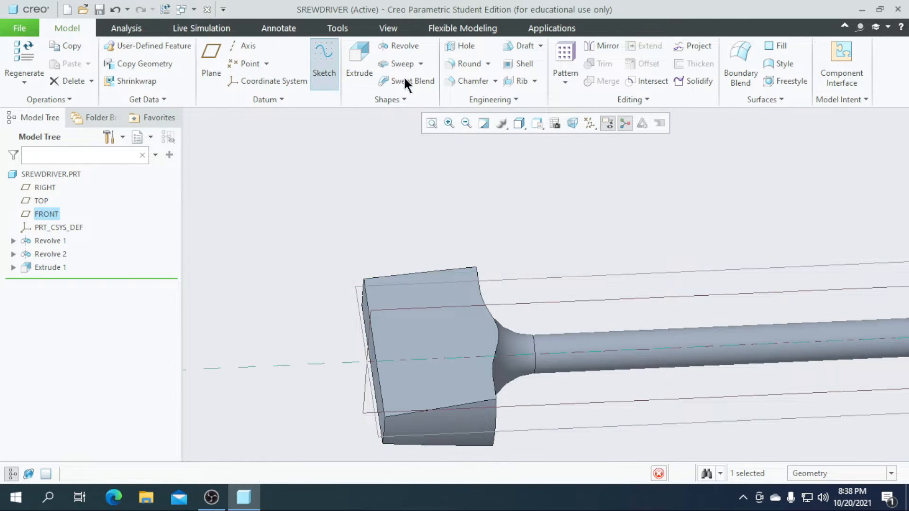
{"action": "scroll", "coordinate": [393, 279], "scroll_direction": "down", "scroll_amount": 5}
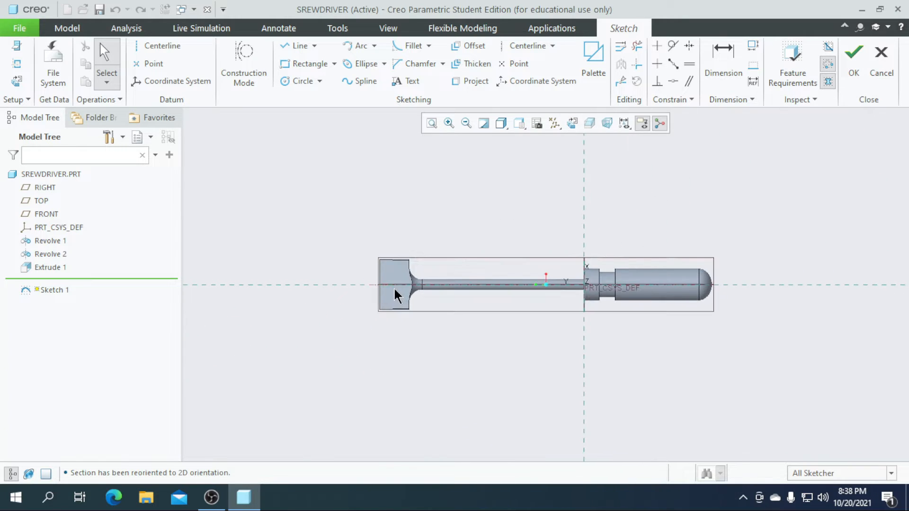
{"action": "scroll", "coordinate": [389, 271], "scroll_direction": "down", "scroll_amount": 2}
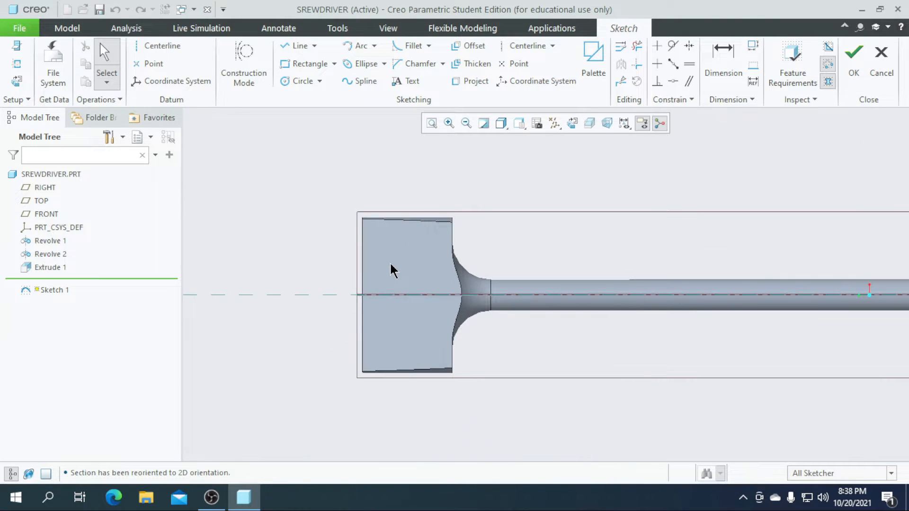
Step: Sketch a closed four-sided profile over the tip's upper half, about 14.2 long, 8.6 high at the free end and 4.1 at the other, with a sloped lower edge
{"action": "left_click", "coordinate": [285, 47]}
{"action": "scroll", "coordinate": [371, 235], "scroll_direction": "down", "scroll_amount": 2}
{"action": "left_click", "coordinate": [346, 299]}
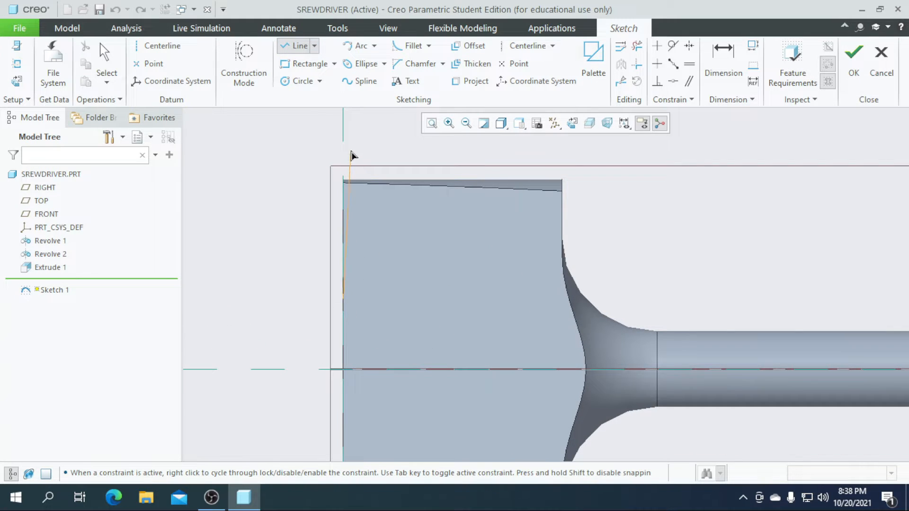
{"action": "left_click", "coordinate": [344, 136]}
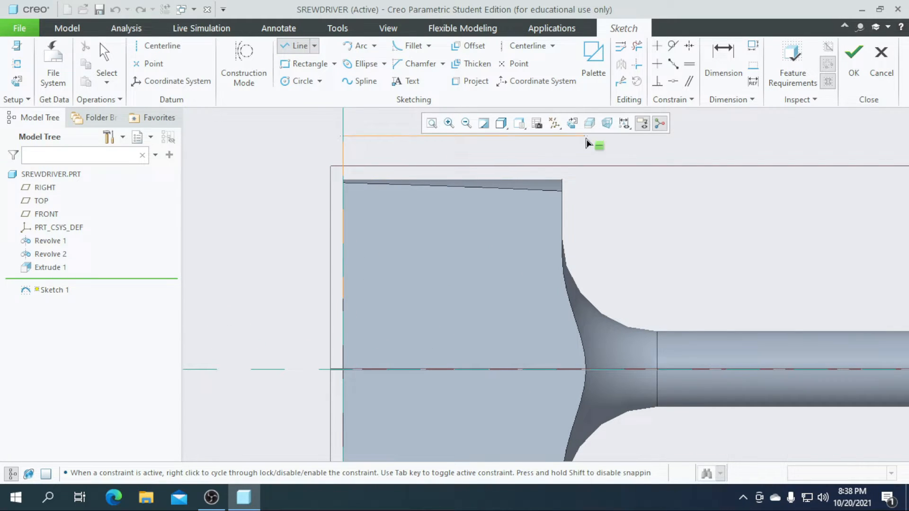
{"action": "left_click", "coordinate": [614, 137]}
{"action": "left_click", "coordinate": [614, 213]}
{"action": "left_click", "coordinate": [344, 299]}
{"action": "middle_click", "coordinate": [339, 299]}
Step: Add a horizontal centerline along the shaft axis
{"action": "left_click", "coordinate": [537, 46]}
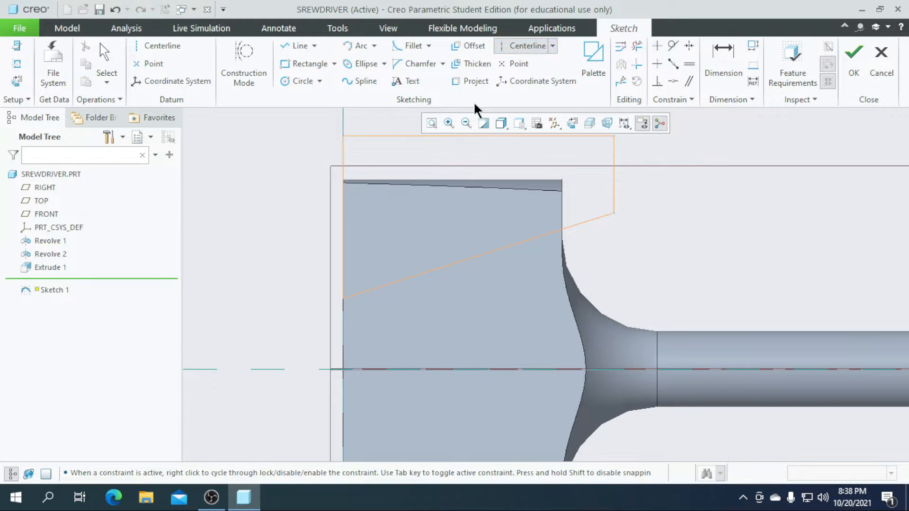
{"action": "left_click", "coordinate": [277, 369]}
{"action": "left_click", "coordinate": [410, 370]}
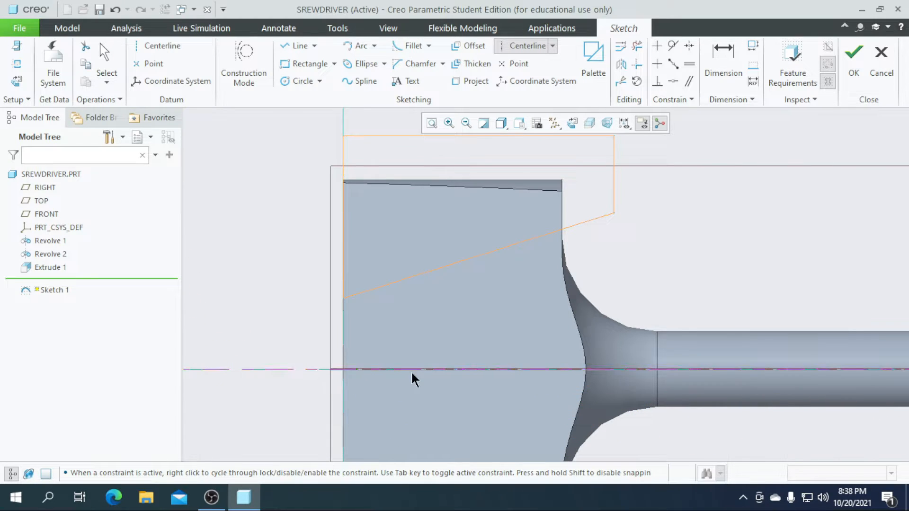
Step: Select the whole upper profile and mirror it about the horizontal centerline
{"action": "left_click", "coordinate": [105, 56]}
{"action": "scroll", "coordinate": [222, 262], "scroll_direction": "up", "scroll_amount": 2}
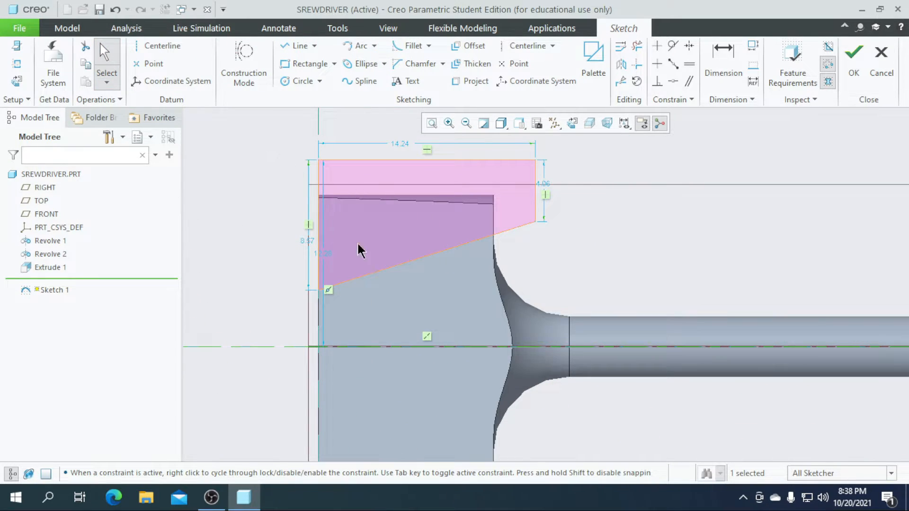
{"action": "mouse_move", "coordinate": [266, 134]}
{"action": "left_mouse_down"}
{"action": "mouse_move", "coordinate": [516, 298]}
{"action": "mouse_move", "coordinate": [553, 296]}
{"action": "left_mouse_up"}
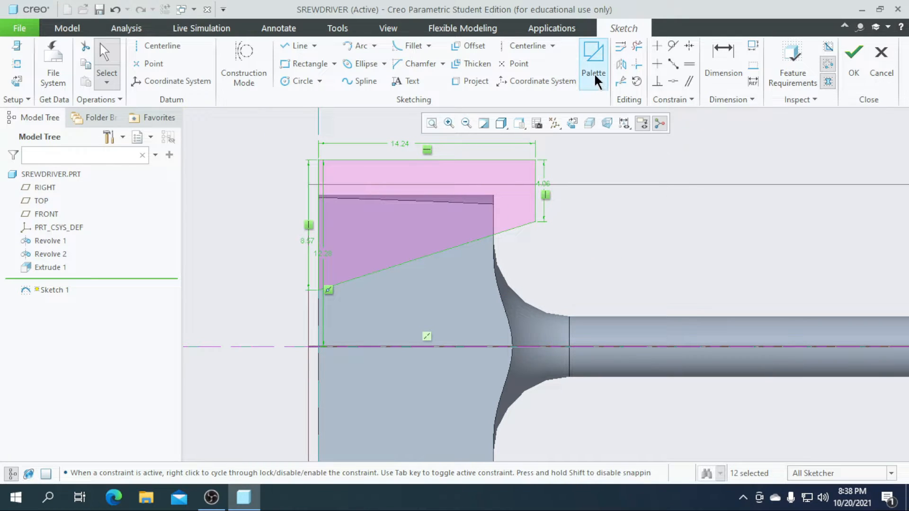
{"action": "left_click", "coordinate": [621, 65]}
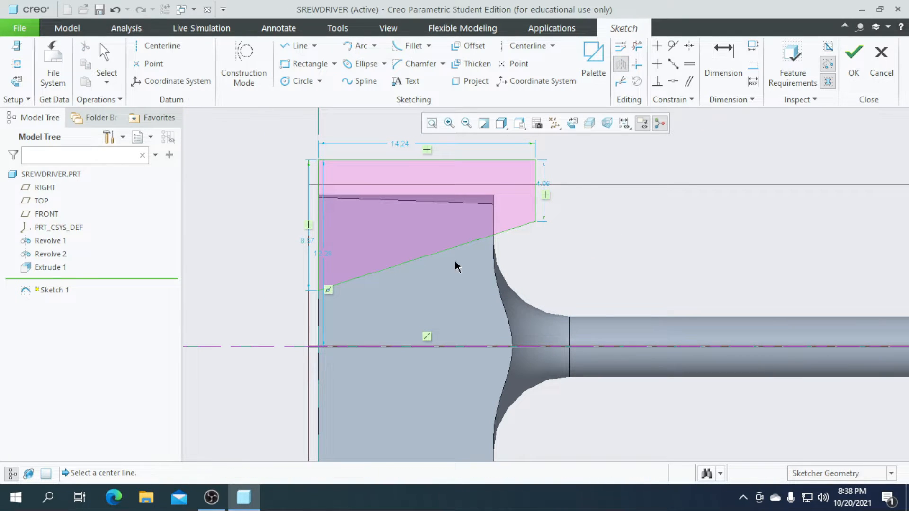
{"action": "left_click", "coordinate": [257, 346]}
{"action": "scroll", "coordinate": [419, 346], "scroll_direction": "up", "scroll_amount": 2}
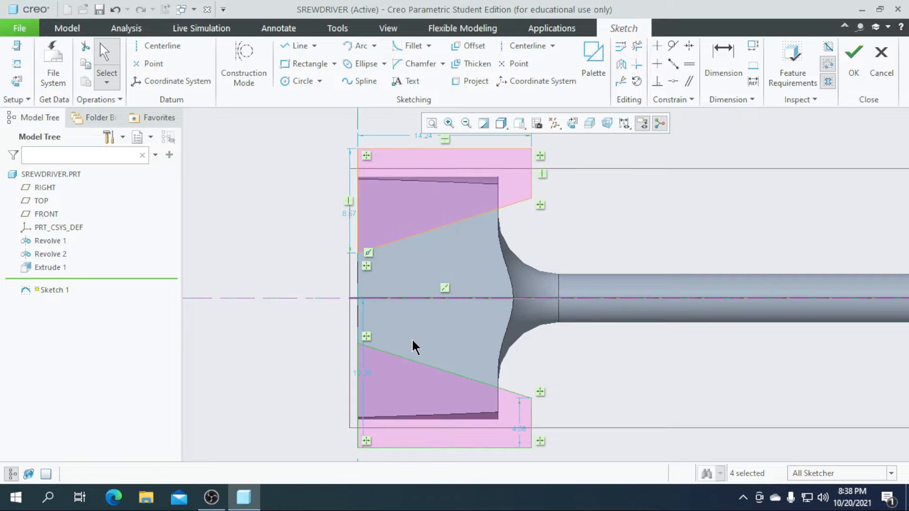
Step: Dimension the gap between the two profiles at the free end of the tip as 1
{"action": "scroll", "coordinate": [327, 316], "scroll_direction": "up", "scroll_amount": 2}
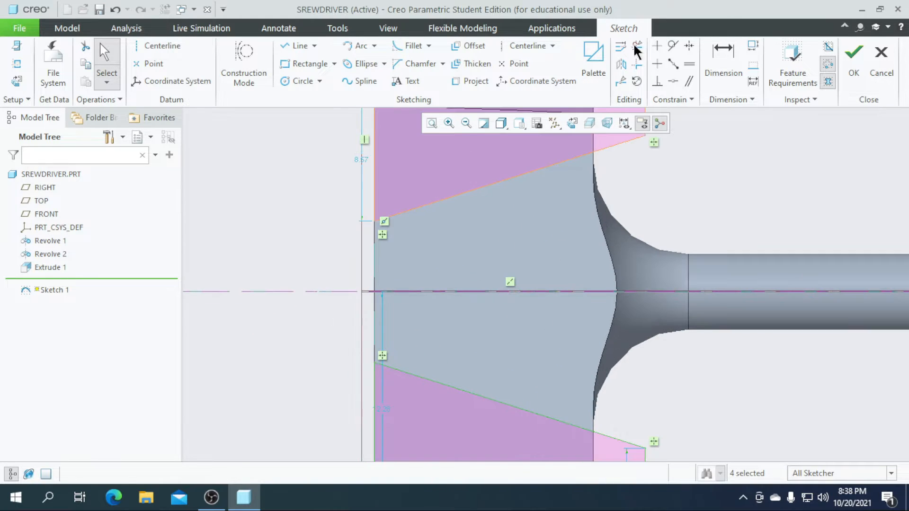
{"action": "left_click", "coordinate": [722, 61]}
{"action": "scroll", "coordinate": [361, 284], "scroll_direction": "up", "scroll_amount": 2}
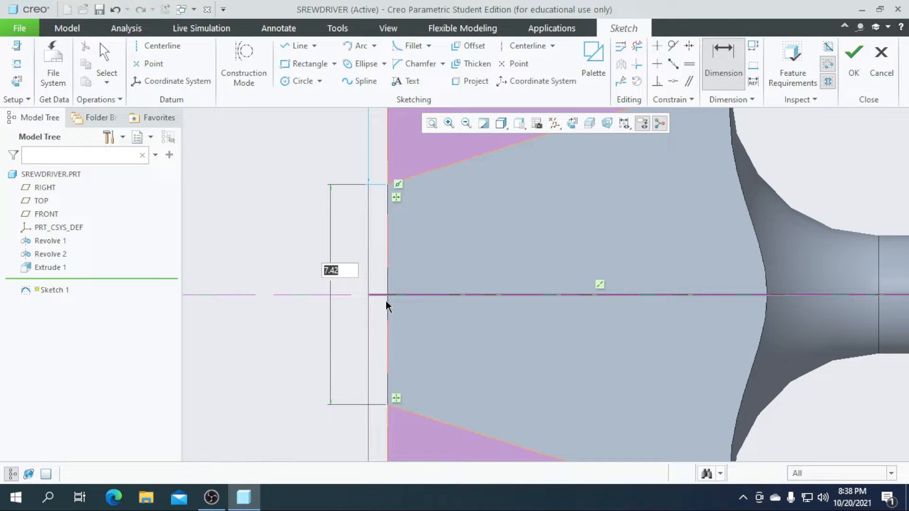
{"action": "type", "text": "1"}
{"action": "key", "text": "Return"}
{"action": "scroll", "coordinate": [393, 295], "scroll_direction": "up", "scroll_amount": 1}
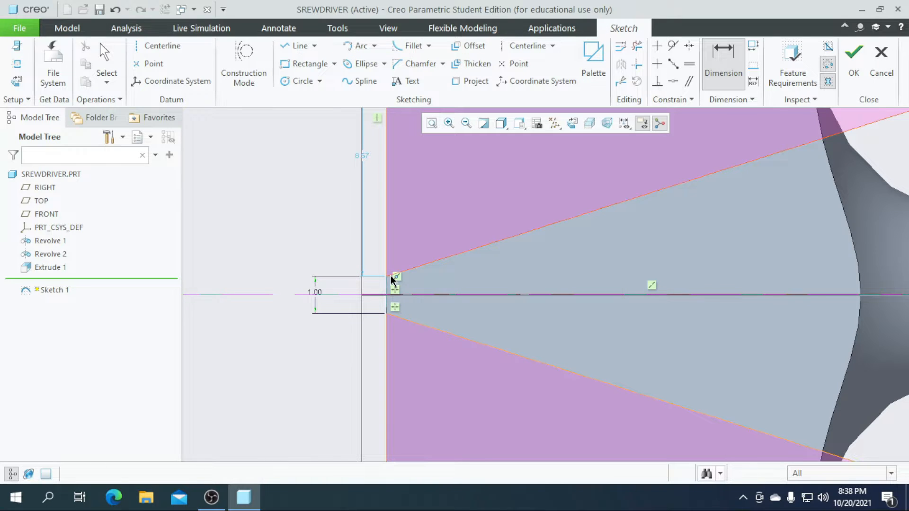
Step: Dimension the angle between the two profiles' sloped lines as 15 degrees
{"action": "scroll", "coordinate": [371, 308], "scroll_direction": "up", "scroll_amount": 2}
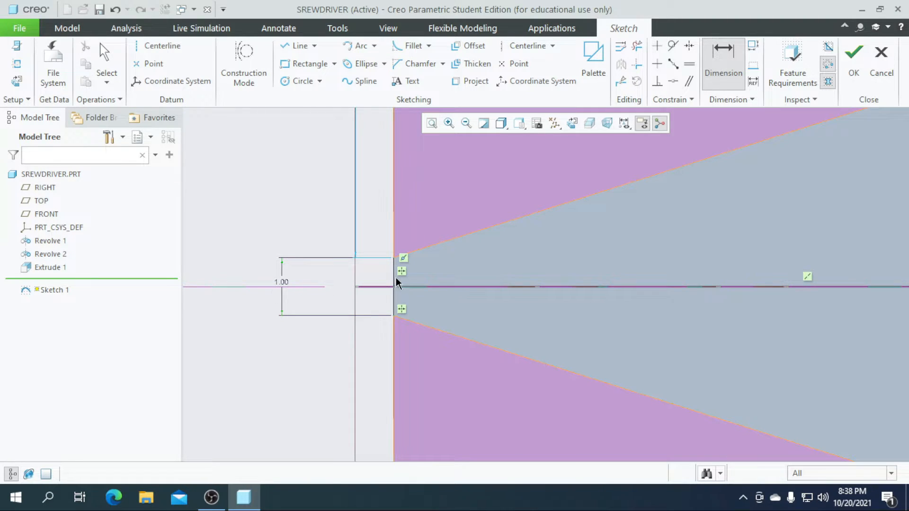
{"action": "scroll", "coordinate": [397, 263], "scroll_direction": "up", "scroll_amount": 1}
{"action": "left_click", "coordinate": [508, 229]}
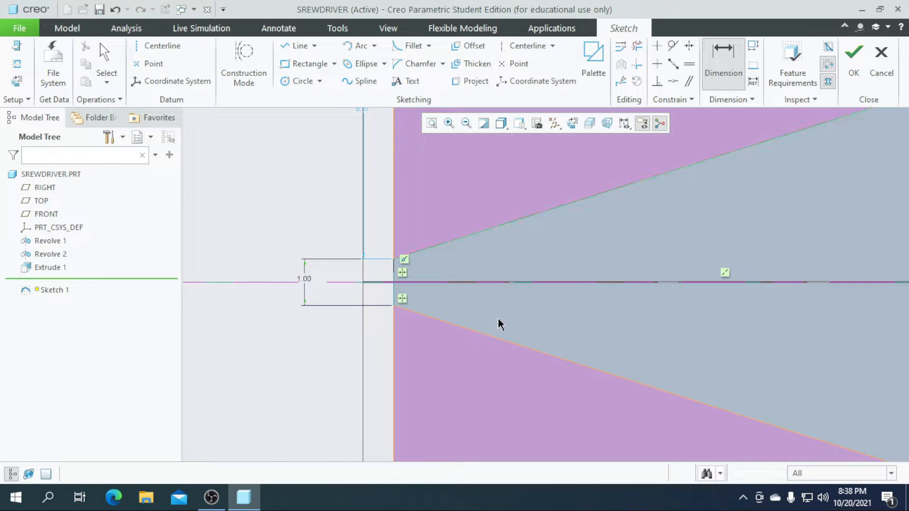
{"action": "middle_click", "coordinate": [540, 304]}
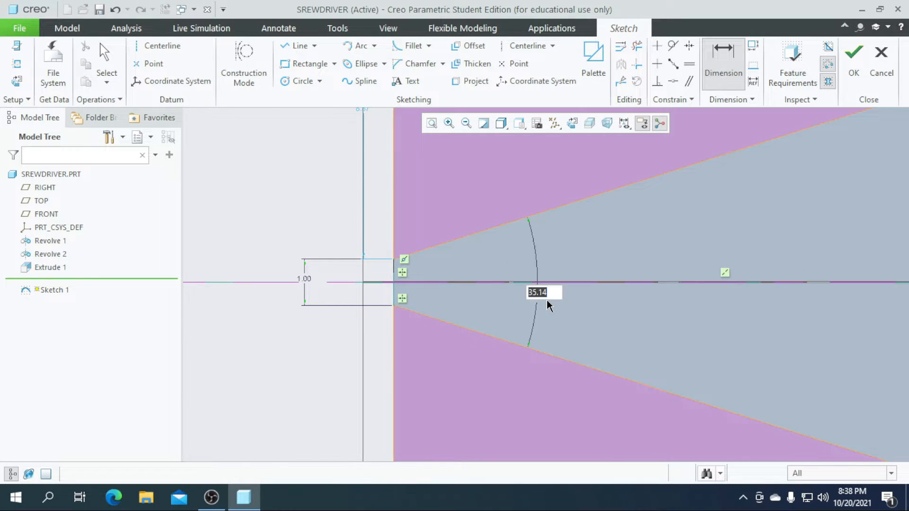
{"action": "type", "text": "15"}
{"action": "key", "text": "Return"}
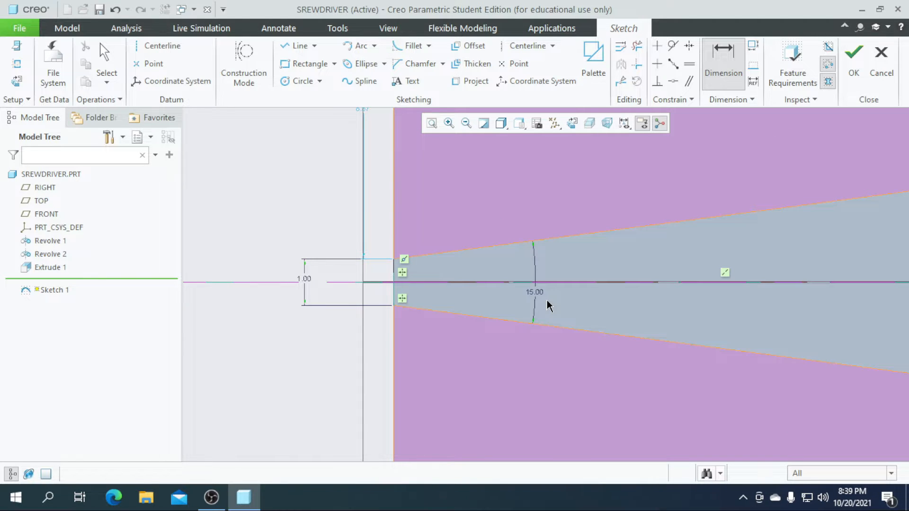
Step: Set the horizontal length of the upper profile to 20
{"action": "scroll", "coordinate": [548, 305], "scroll_direction": "down", "scroll_amount": 3}
{"action": "scroll", "coordinate": [550, 239], "scroll_direction": "up", "scroll_amount": 6}
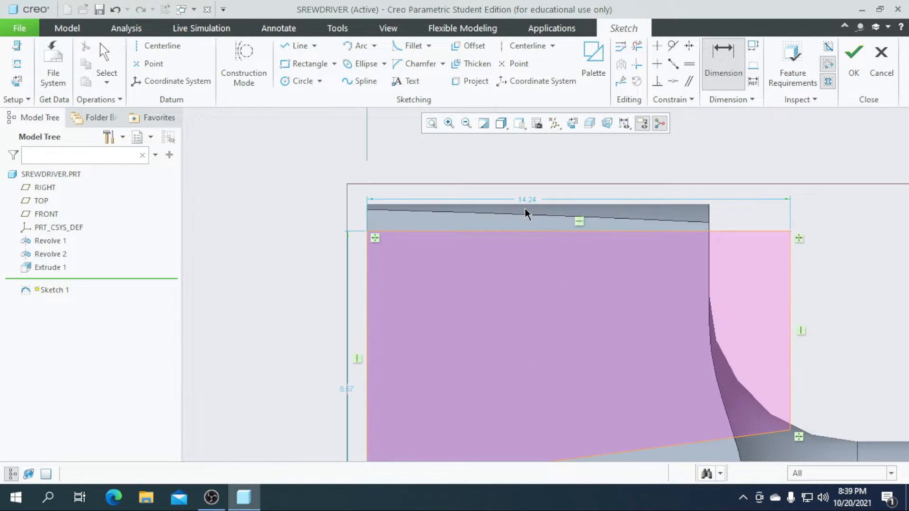
{"action": "double_click", "coordinate": [529, 199]}
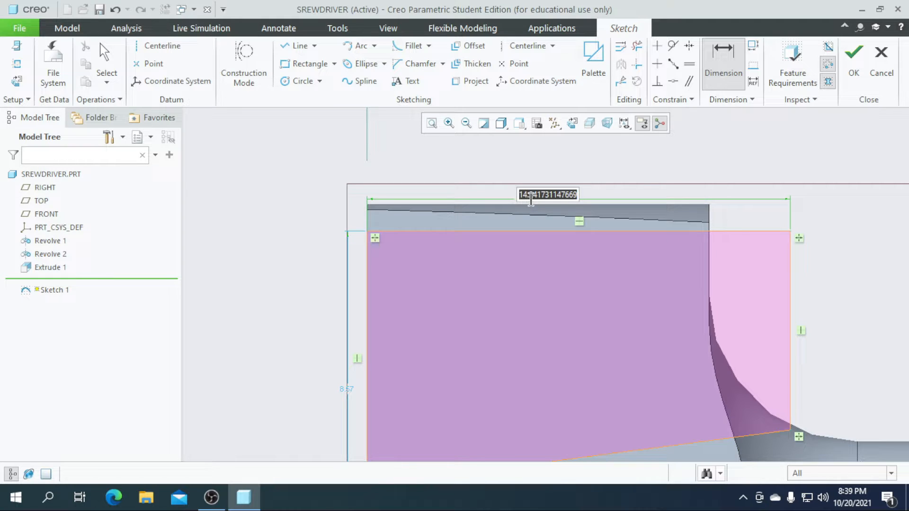
{"action": "type", "text": "20"}
{"action": "key", "text": "Return"}
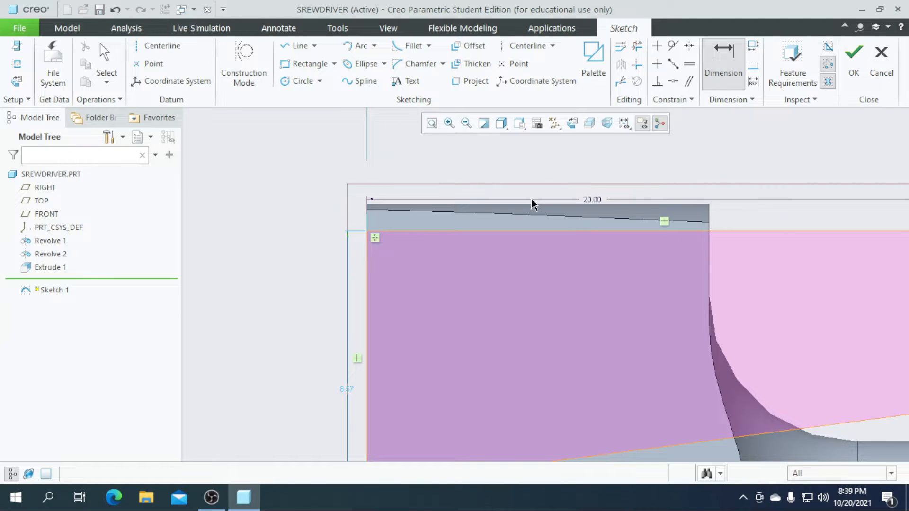
Step: Make the upper profile's horizontal line coincident with the upper edge of the flattened tip
{"action": "scroll", "coordinate": [475, 185], "scroll_direction": "down", "scroll_amount": 3}
{"action": "scroll", "coordinate": [494, 175], "scroll_direction": "up", "scroll_amount": 3}
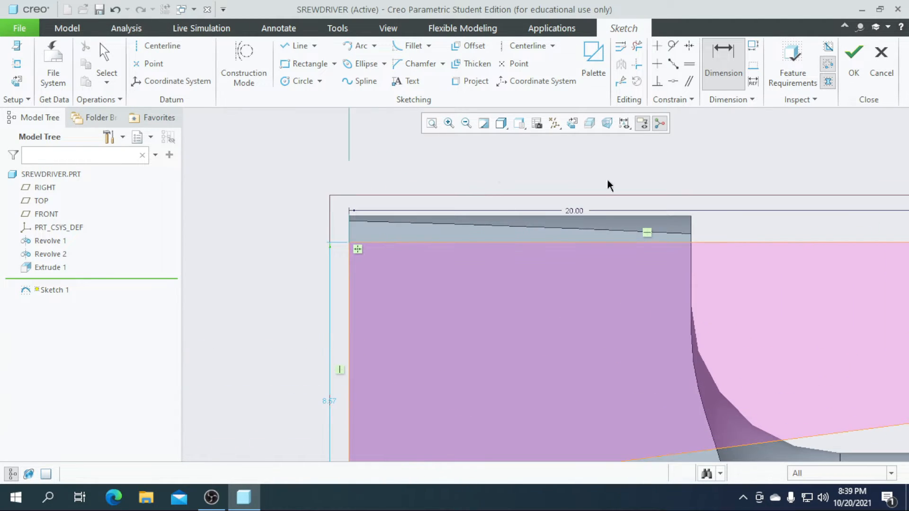
{"action": "left_click", "coordinate": [673, 81]}
{"action": "scroll", "coordinate": [459, 247], "scroll_direction": "up", "scroll_amount": 2}
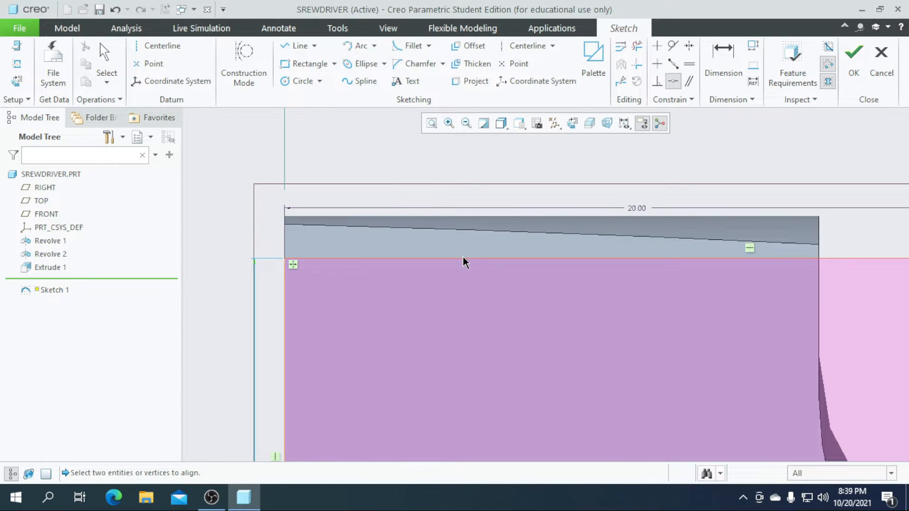
{"action": "left_click", "coordinate": [463, 259]}
{"action": "left_click", "coordinate": [458, 218]}
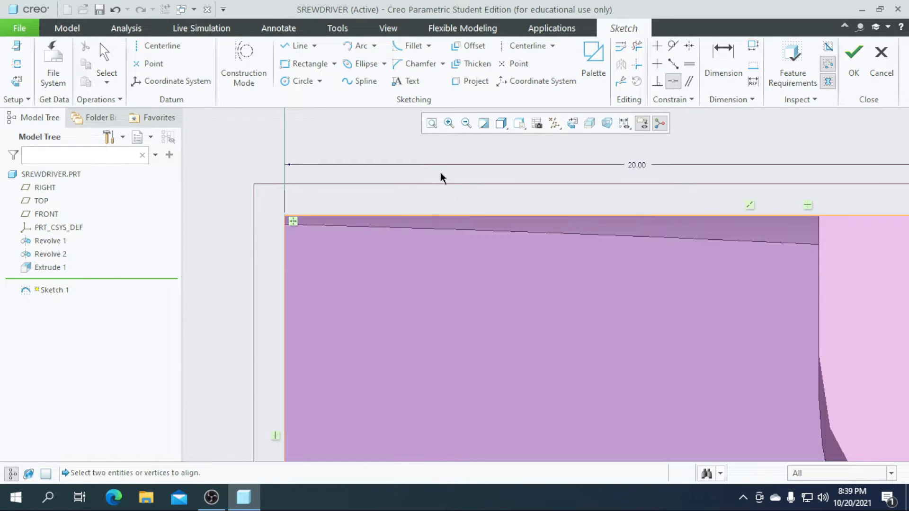
Step: Check the mirrored wedge profiles around the tip and finish the sketch
{"action": "scroll", "coordinate": [433, 157], "scroll_direction": "down", "scroll_amount": 3}
{"action": "scroll", "coordinate": [451, 214], "scroll_direction": "up", "scroll_amount": 1}
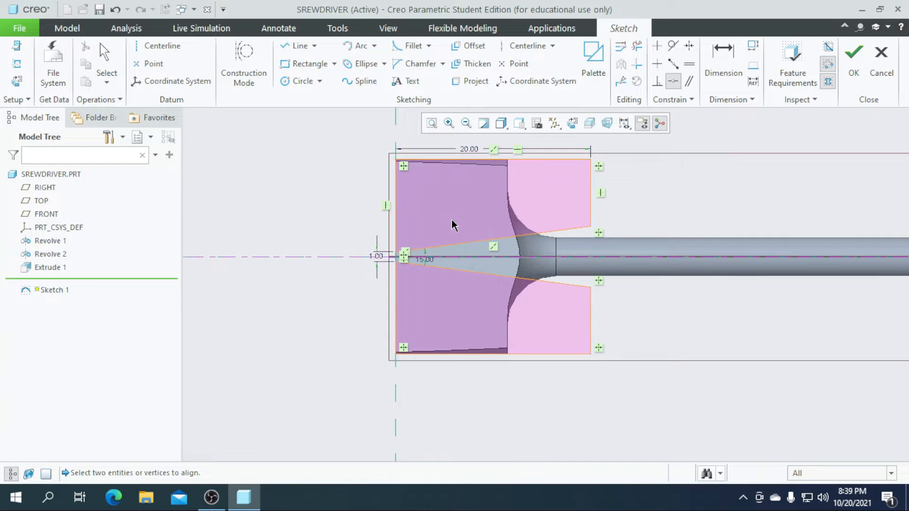
{"action": "scroll", "coordinate": [502, 307], "scroll_direction": "down", "scroll_amount": 1}
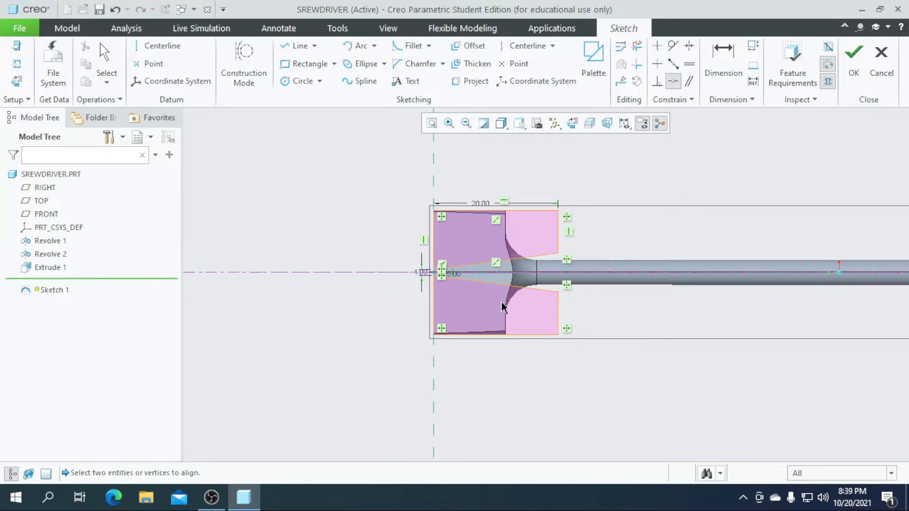
{"action": "scroll", "coordinate": [497, 274], "scroll_direction": "up", "scroll_amount": 2}
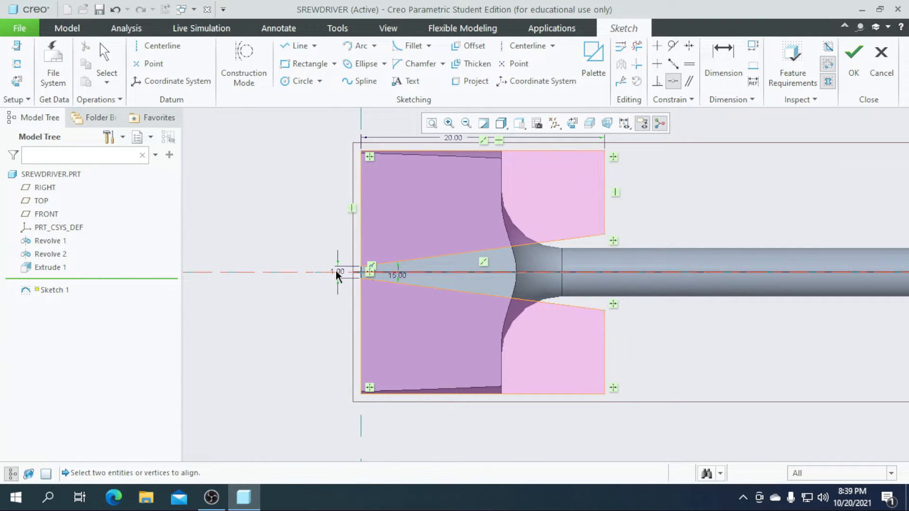
{"action": "left_click", "coordinate": [855, 66]}
Step: Extrude the finished sketch as a material-removing cut, symmetric about the sketch plane, with a depth of about 30.47
{"action": "left_click", "coordinate": [355, 66]}
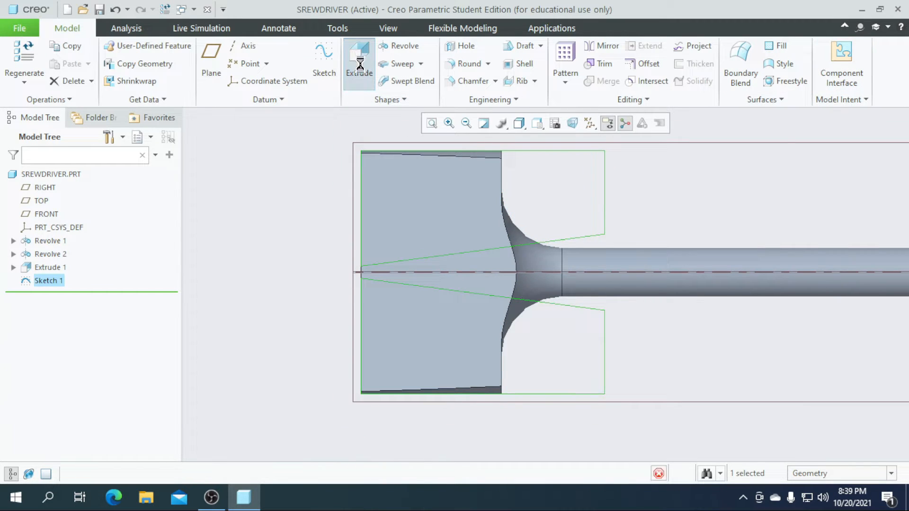
{"action": "mouse_move", "coordinate": [483, 259]}
{"action": "middle_mouse_down"}
{"action": "mouse_move", "coordinate": [549, 303]}
{"action": "mouse_move", "coordinate": [483, 386]}
{"action": "mouse_move", "coordinate": [589, 239]}
{"action": "mouse_move", "coordinate": [570, 273]}
{"action": "middle_mouse_up"}
{"action": "left_click", "coordinate": [127, 61]}
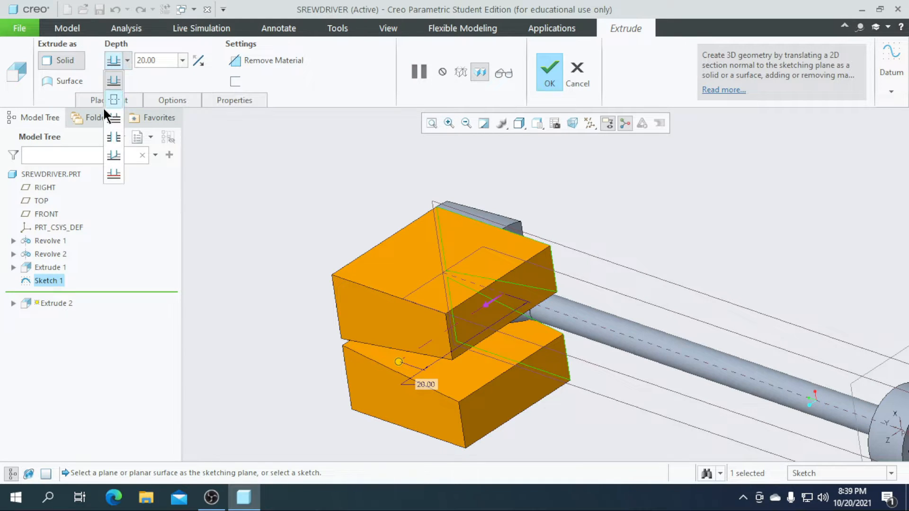
{"action": "left_click", "coordinate": [110, 107]}
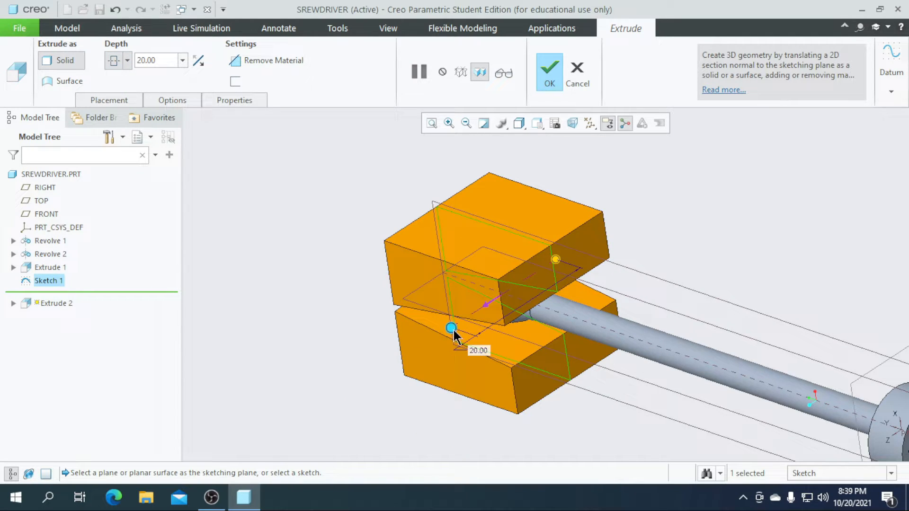
{"action": "left_click_drag", "start_coordinate": [454, 331], "coordinate": [424, 346]}
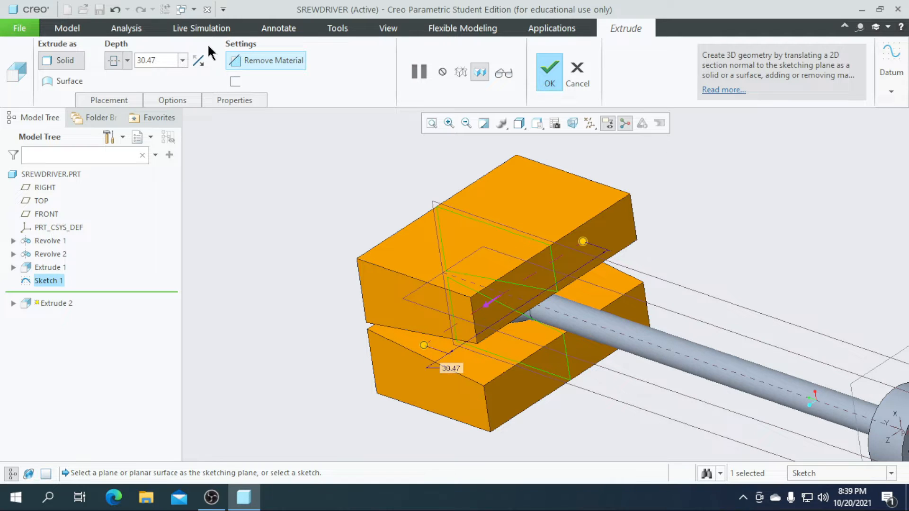
{"action": "left_click", "coordinate": [285, 61]}
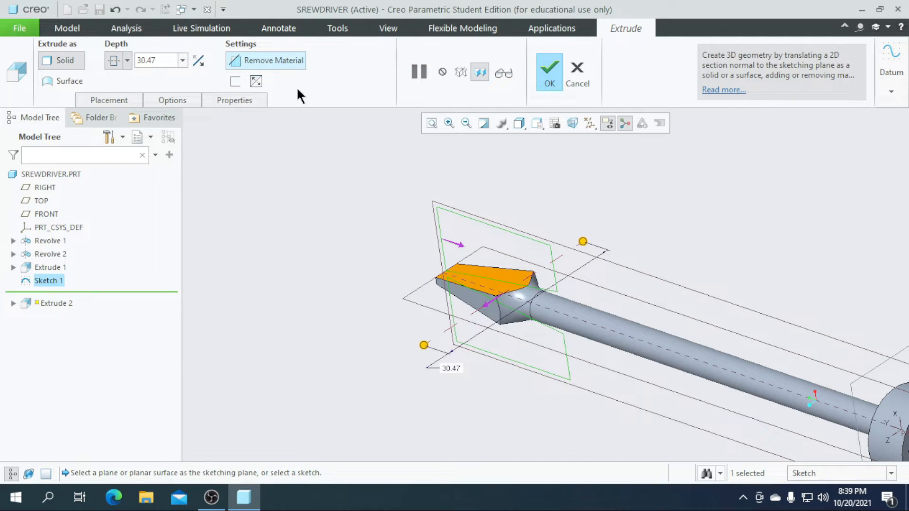
{"action": "scroll", "coordinate": [300, 183], "scroll_direction": "up", "scroll_amount": 5}
{"action": "middle_click_drag", "start_coordinate": [366, 278], "coordinate": [403, 303]}
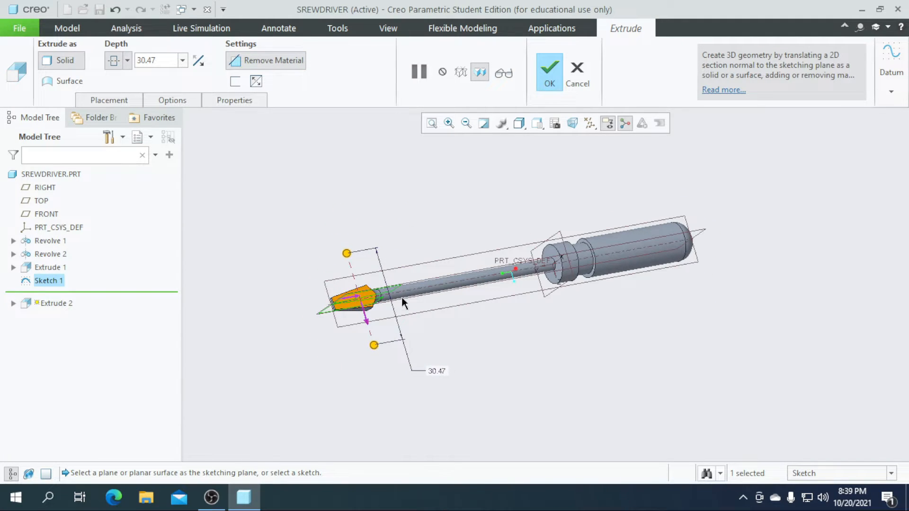
{"action": "left_click", "coordinate": [549, 76]}
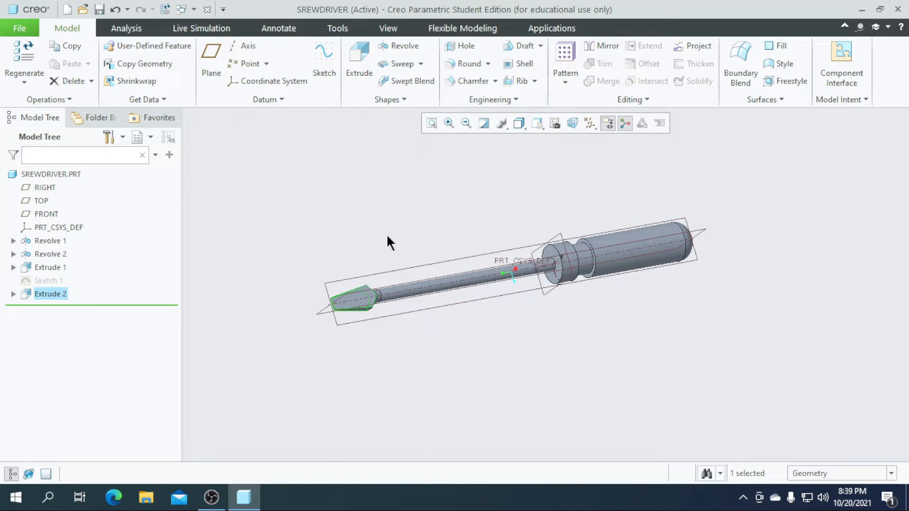
Step: Start a new extrude with its sketch on the handle collar's flat front face, where the shaft enters
{"action": "left_click", "coordinate": [463, 360]}
{"action": "scroll", "coordinate": [553, 282], "scroll_direction": "up", "scroll_amount": 2}
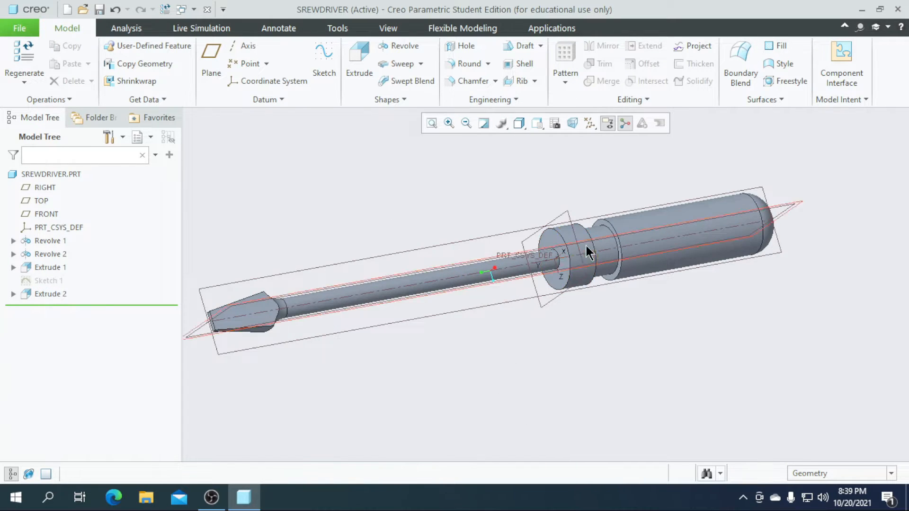
{"action": "scroll", "coordinate": [550, 267], "scroll_direction": "up", "scroll_amount": 2}
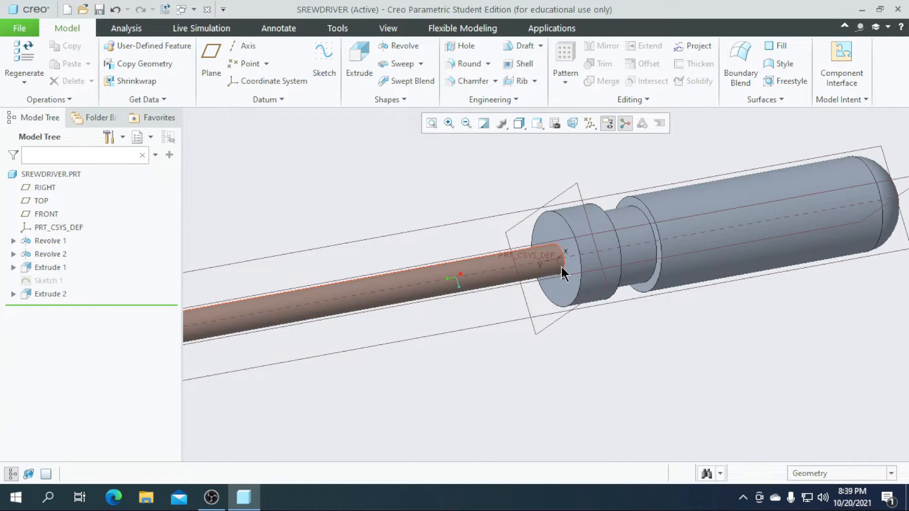
{"action": "left_click", "coordinate": [352, 58]}
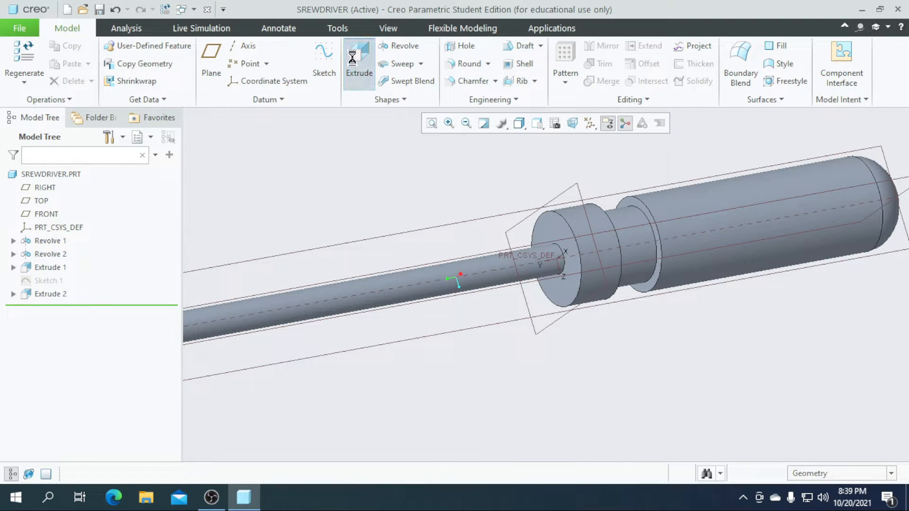
{"action": "left_click", "coordinate": [559, 233]}
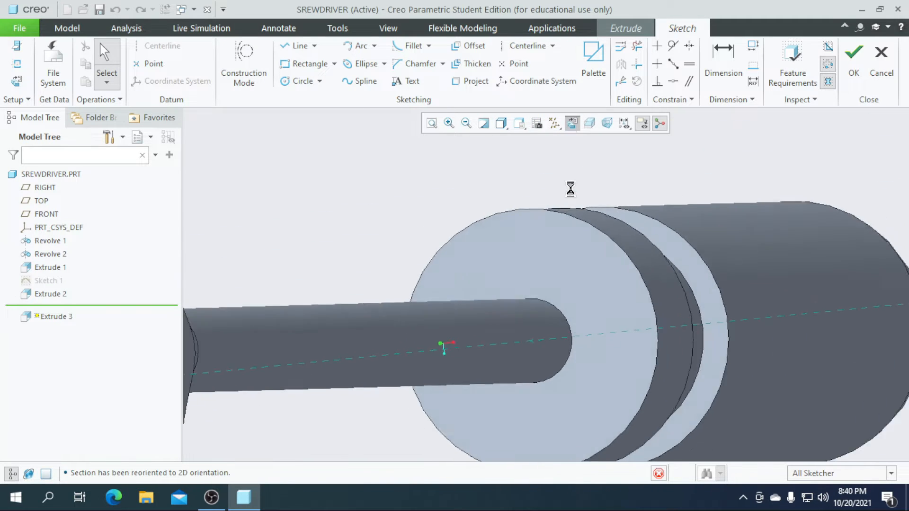
Step: Add the collar's outer cylindrical surface and the RIGHT datum plane as references for the sketch
{"action": "scroll", "coordinate": [566, 214], "scroll_direction": "down", "scroll_amount": 4}
{"action": "scroll", "coordinate": [412, 357], "scroll_direction": "up", "scroll_amount": 3}
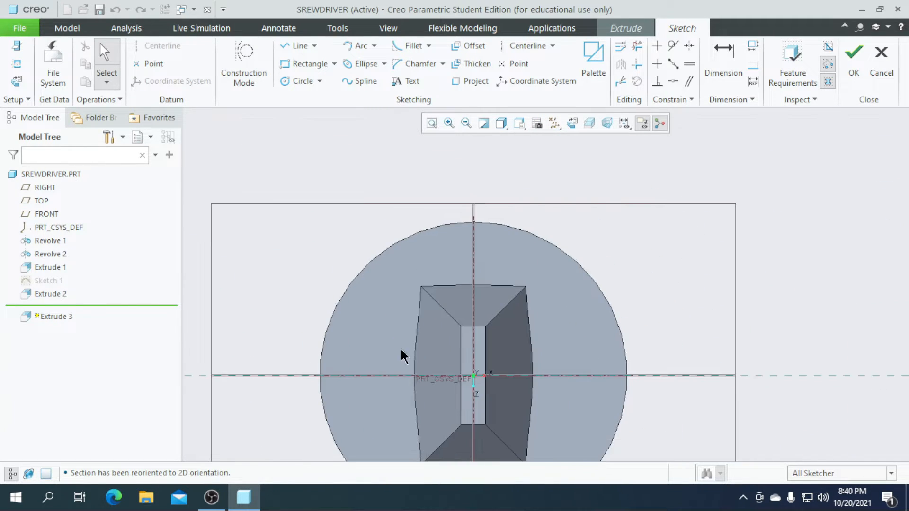
{"action": "scroll", "coordinate": [416, 241], "scroll_direction": "down", "scroll_amount": 2}
{"action": "left_click", "coordinate": [17, 64]}
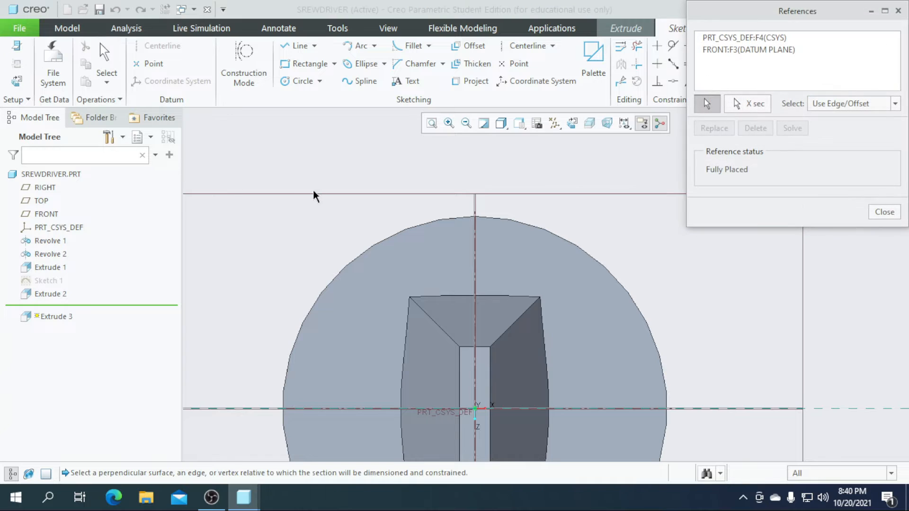
{"action": "scroll", "coordinate": [402, 223], "scroll_direction": "down", "scroll_amount": 1}
{"action": "left_click", "coordinate": [443, 224]}
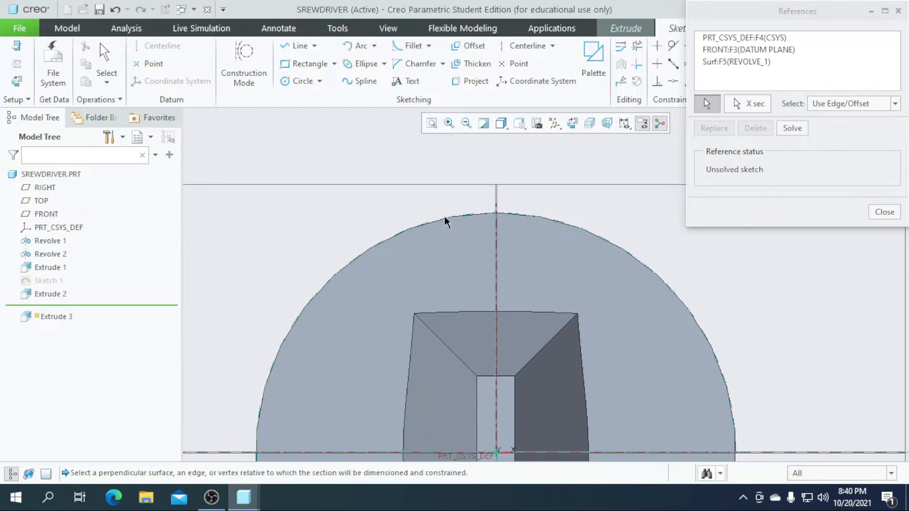
{"action": "left_click", "coordinate": [882, 212]}
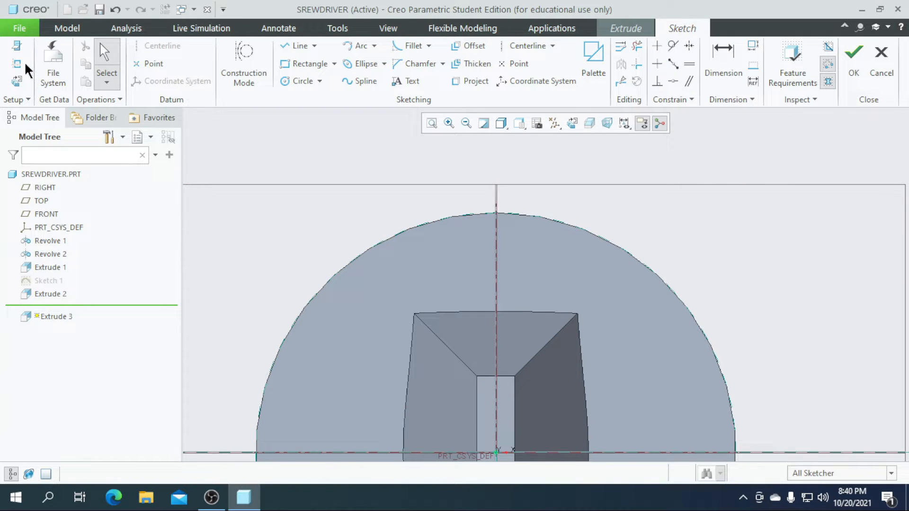
{"action": "scroll", "coordinate": [487, 254], "scroll_direction": "down", "scroll_amount": 3}
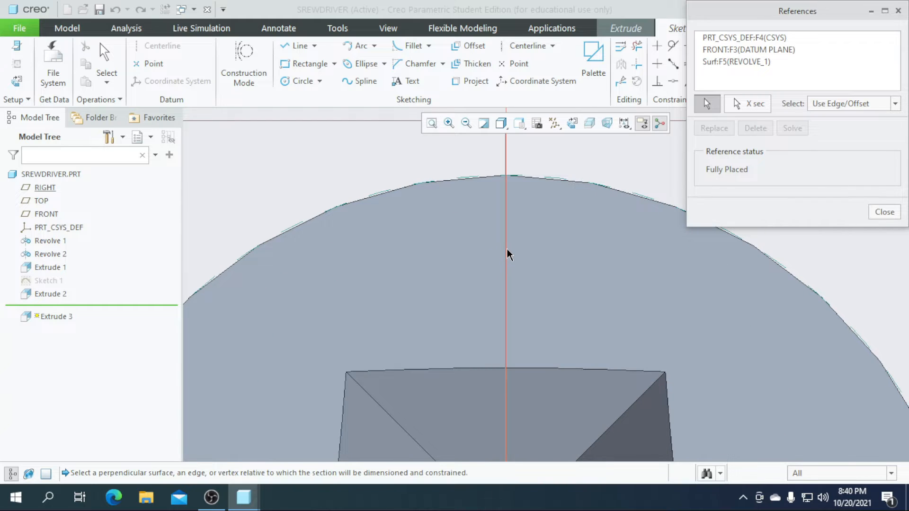
{"action": "left_click", "coordinate": [507, 254]}
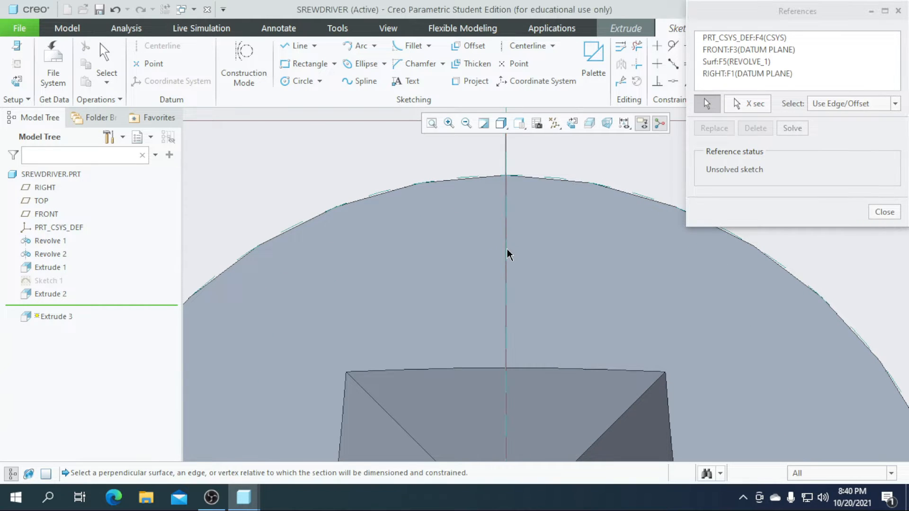
{"action": "scroll", "coordinate": [502, 248], "scroll_direction": "up", "scroll_amount": 4}
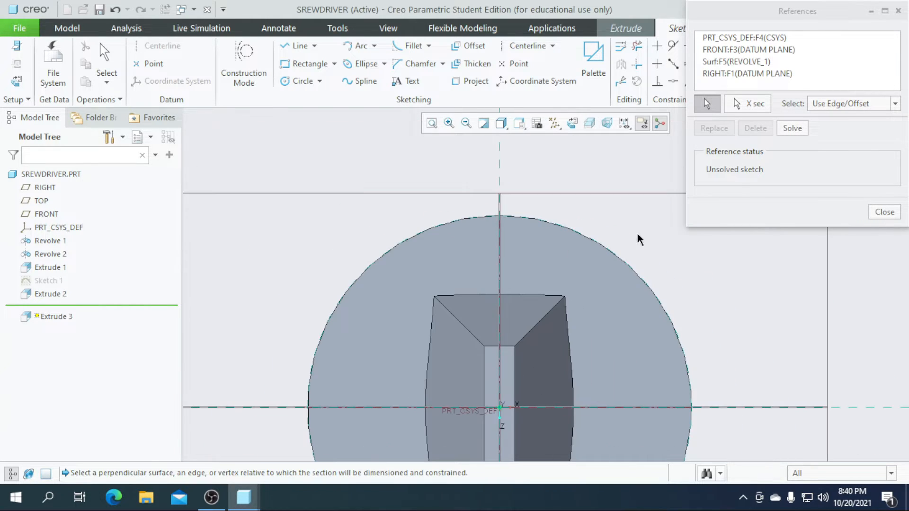
{"action": "left_click", "coordinate": [881, 213]}
Step: Sketch a circle about 0.95 in diameter, centred where the vertical reference meets the collar's upper edge
{"action": "scroll", "coordinate": [432, 296], "scroll_direction": "up", "scroll_amount": 2}
{"action": "scroll", "coordinate": [432, 259], "scroll_direction": "down", "scroll_amount": 5}
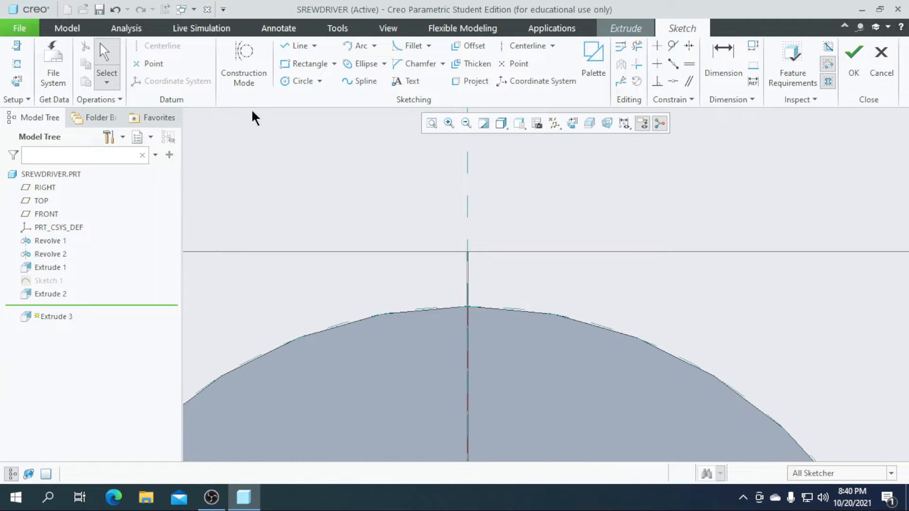
{"action": "left_click", "coordinate": [298, 81]}
{"action": "scroll", "coordinate": [462, 276], "scroll_direction": "down", "scroll_amount": 2}
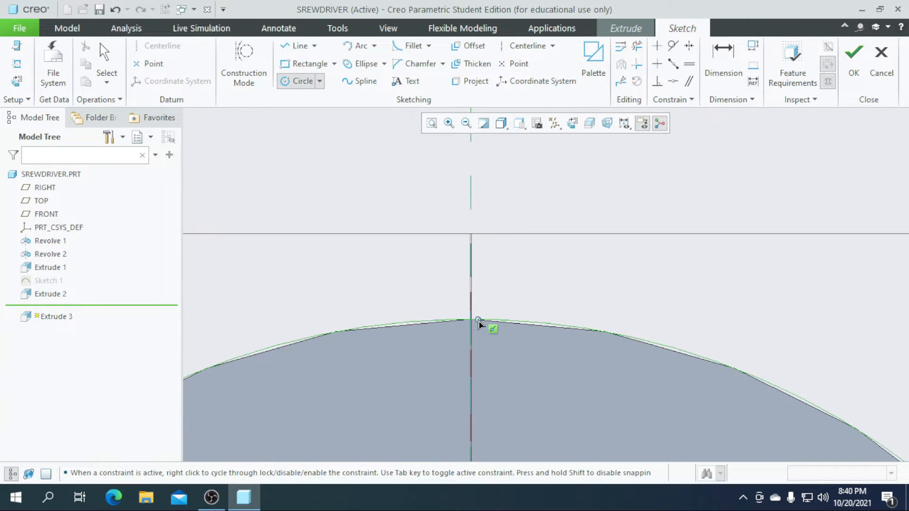
{"action": "left_click", "coordinate": [471, 319]}
{"action": "left_click", "coordinate": [494, 373]}
{"action": "middle_click", "coordinate": [384, 284]}
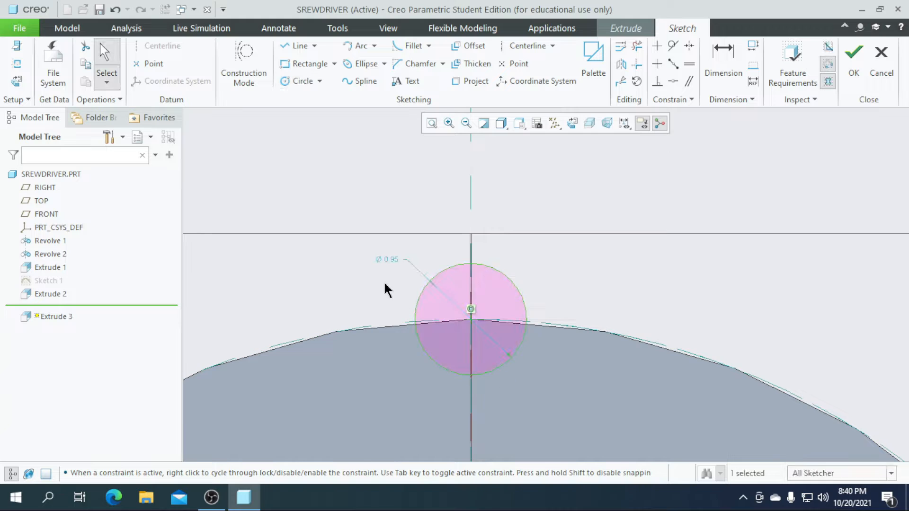
Step: Set the small circle's diameter to 1 and finish the sketch
{"action": "double_click", "coordinate": [388, 260]}
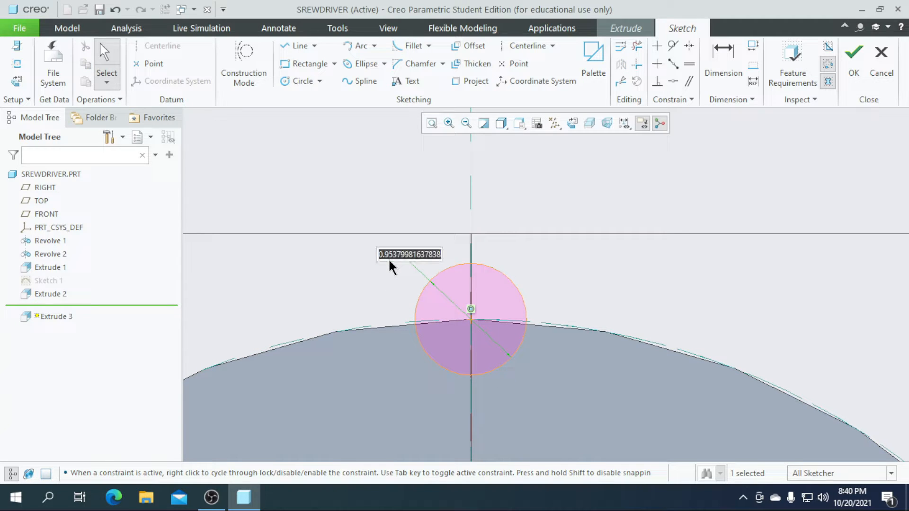
{"action": "type", "text": "1"}
{"action": "key", "text": "Return"}
{"action": "scroll", "coordinate": [391, 267], "scroll_direction": "up", "scroll_amount": 5}
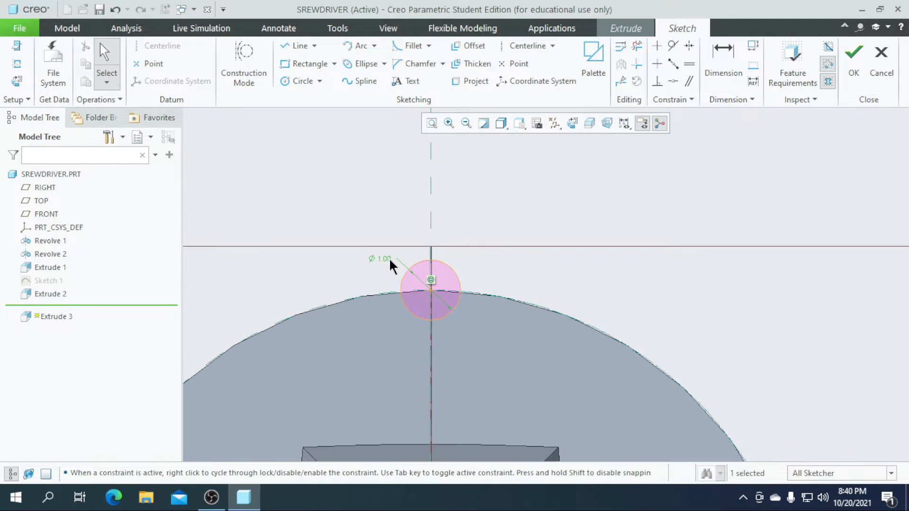
{"action": "scroll", "coordinate": [478, 208], "scroll_direction": "down", "scroll_amount": 4}
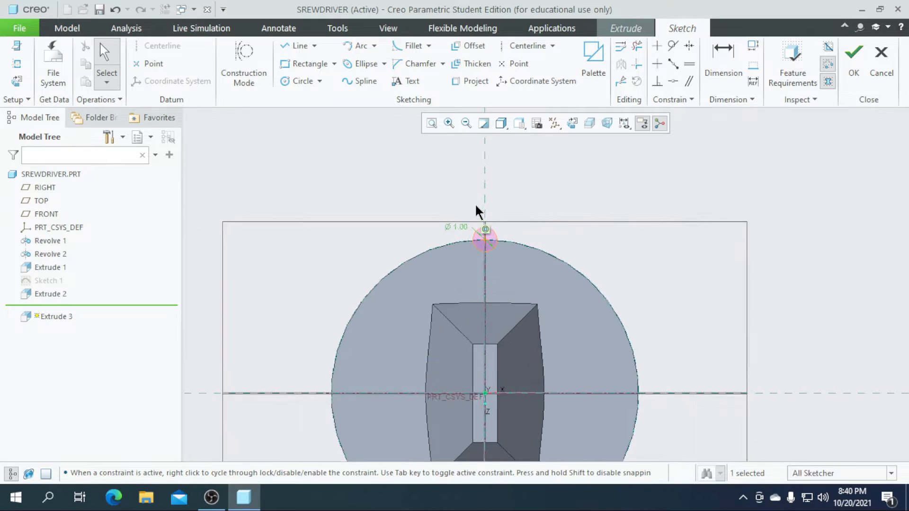
{"action": "left_click", "coordinate": [853, 71]}
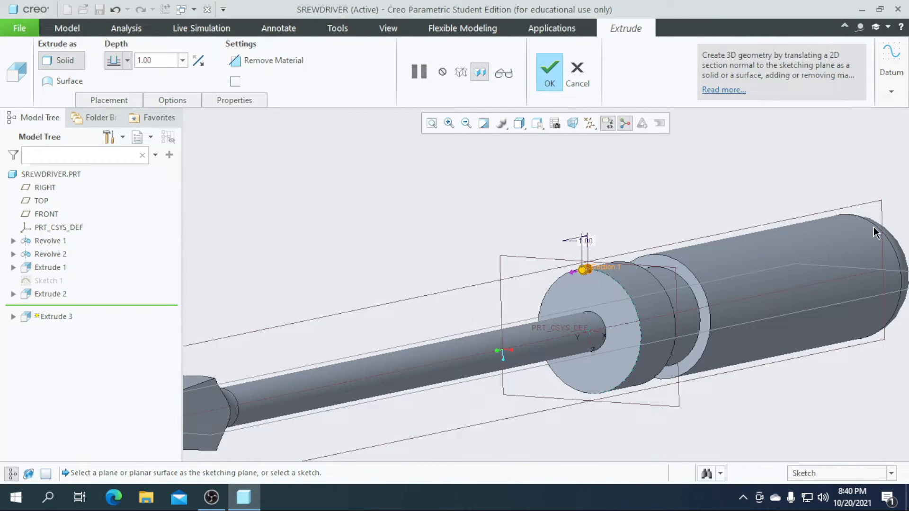
Step: Set the depth of the circle's extrusion to 75 along the handle
{"action": "scroll", "coordinate": [626, 268], "scroll_direction": "down", "scroll_amount": 3}
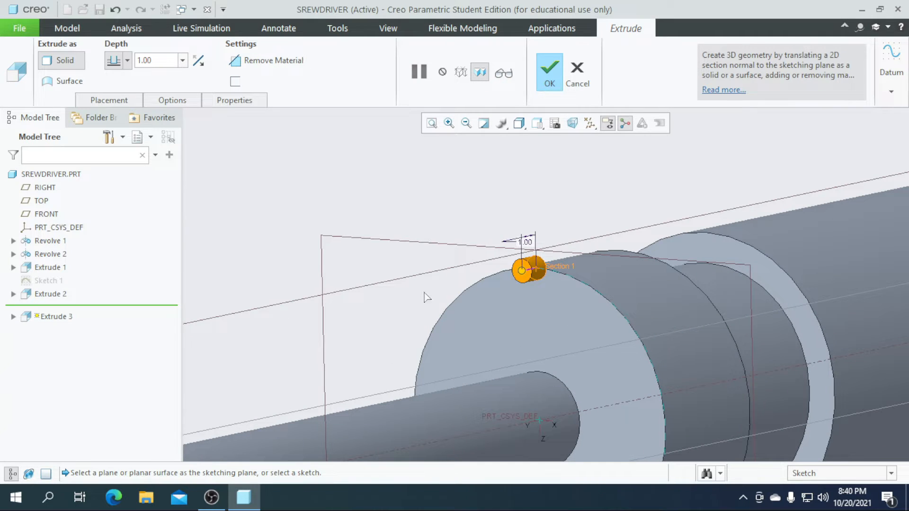
{"action": "scroll", "coordinate": [426, 296], "scroll_direction": "up", "scroll_amount": 3}
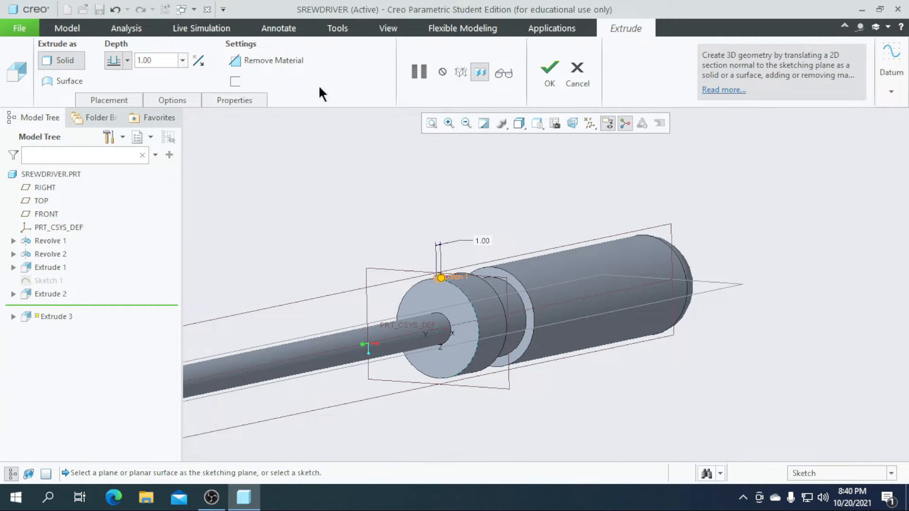
{"action": "left_click", "coordinate": [164, 63]}
{"action": "type", "text": "75"}
{"action": "key", "text": "Return"}
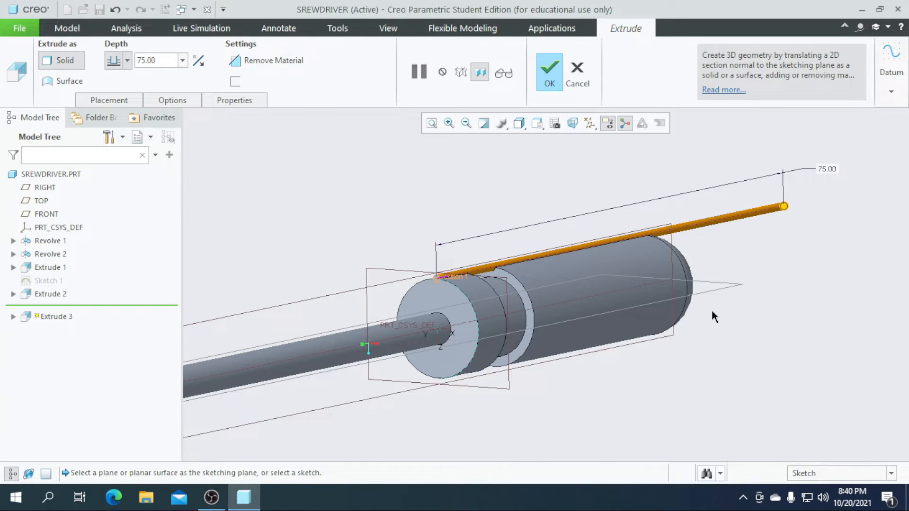
Step: Make the extrusion remove material to cut a groove along the handle, and complete the feature
{"action": "scroll", "coordinate": [713, 317], "scroll_direction": "up", "scroll_amount": 2}
{"action": "scroll", "coordinate": [426, 284], "scroll_direction": "up", "scroll_amount": 2}
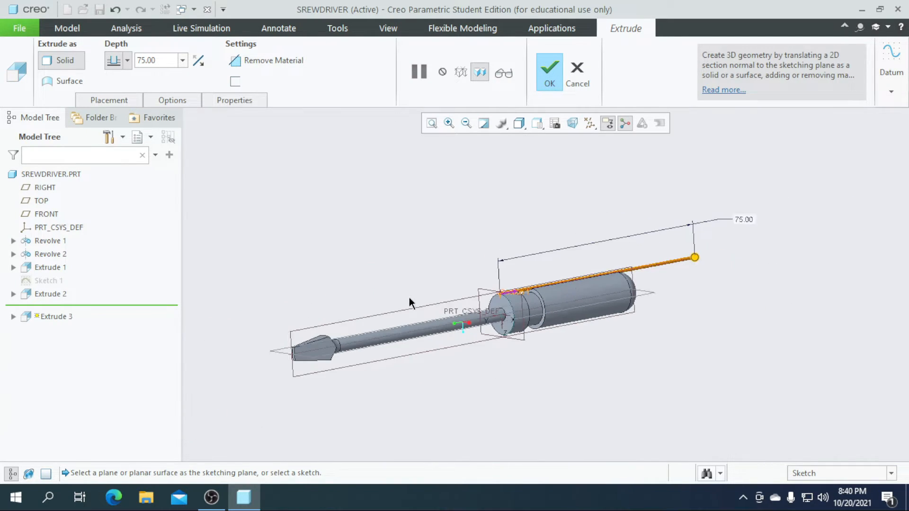
{"action": "left_click", "coordinate": [265, 60]}
{"action": "middle_click_drag", "start_coordinate": [518, 249], "coordinate": [531, 272]}
{"action": "scroll", "coordinate": [559, 273], "scroll_direction": "down", "scroll_amount": 4}
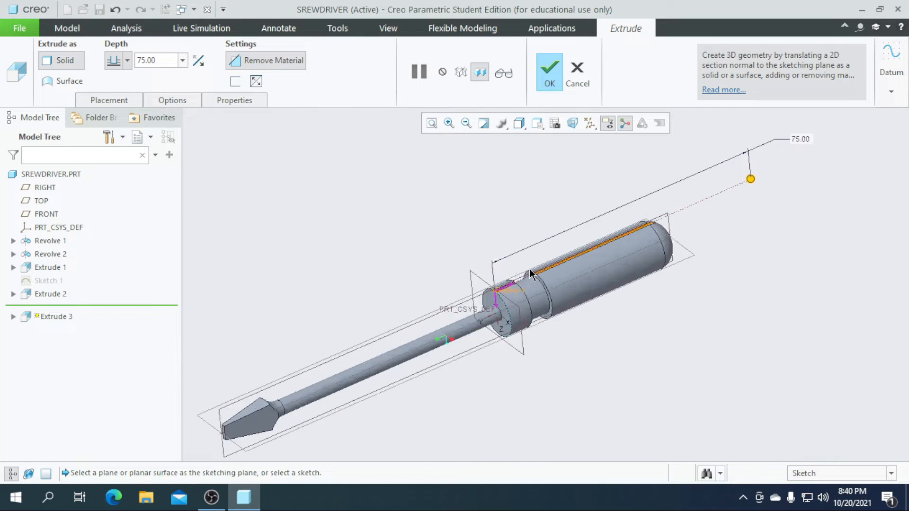
{"action": "left_click", "coordinate": [549, 84]}
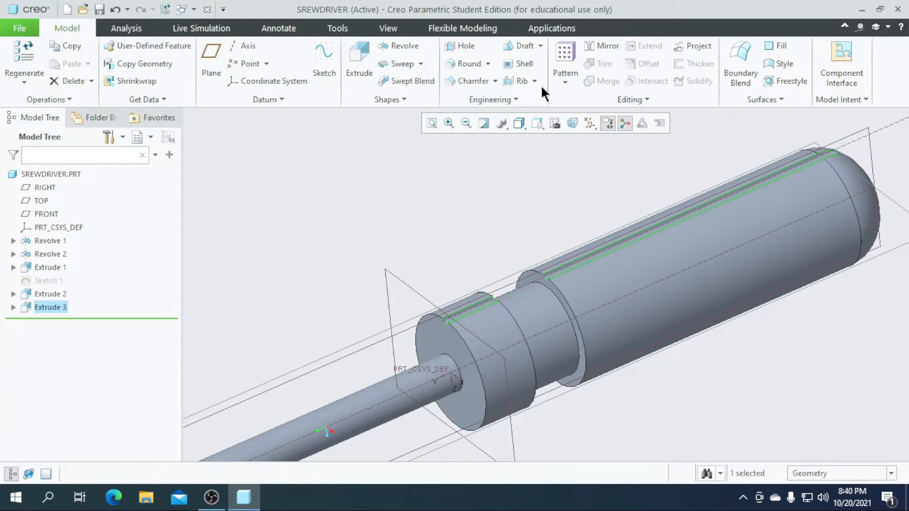
{"action": "scroll", "coordinate": [478, 230], "scroll_direction": "up", "scroll_amount": 3}
{"action": "scroll", "coordinate": [663, 284], "scroll_direction": "up", "scroll_amount": 2}
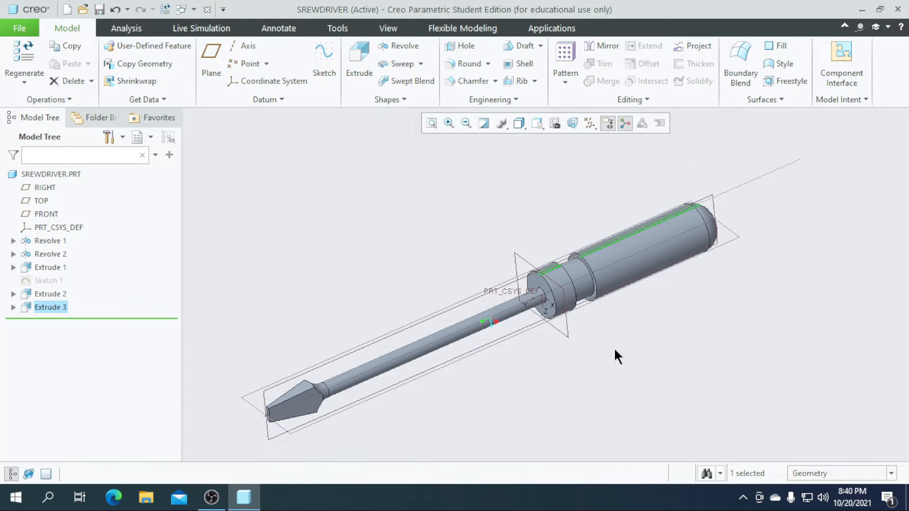
{"action": "left_click", "coordinate": [608, 326]}
{"action": "scroll", "coordinate": [609, 327], "scroll_direction": "down", "scroll_amount": 3}
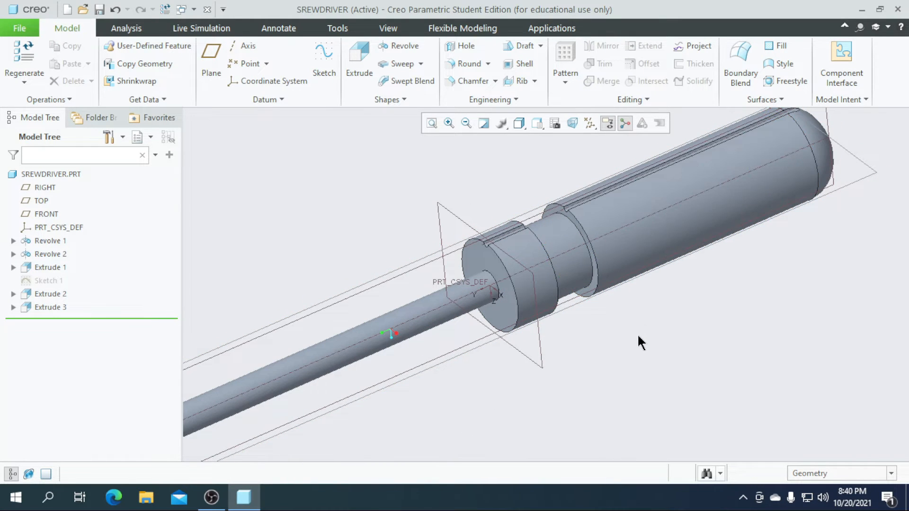
Step: Start an axis pattern of the groove cut (Extrude 3) around the screwdriver's central axis
{"action": "left_click", "coordinate": [53, 307]}
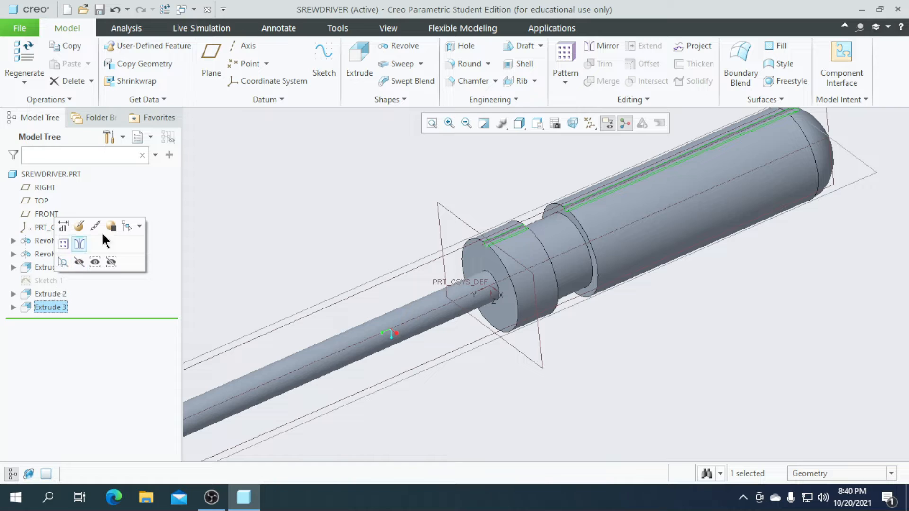
{"action": "left_click", "coordinate": [61, 306]}
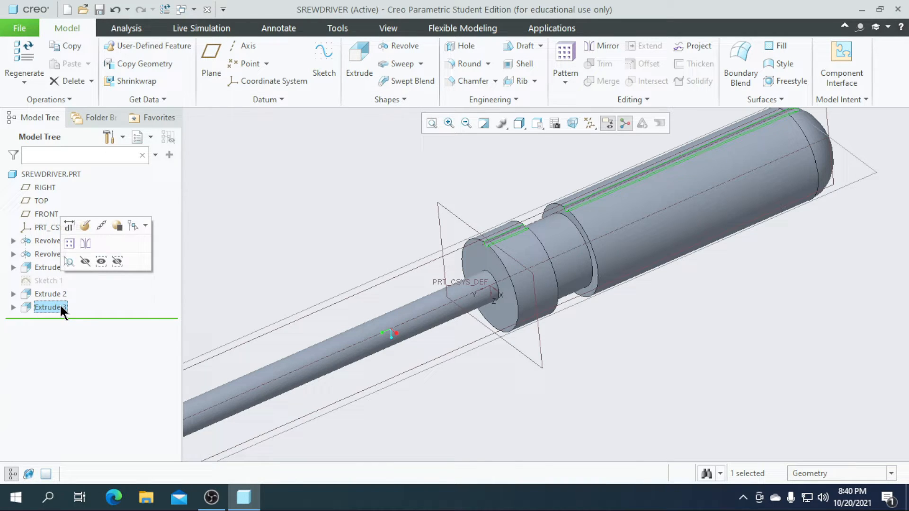
{"action": "left_click", "coordinate": [69, 243]}
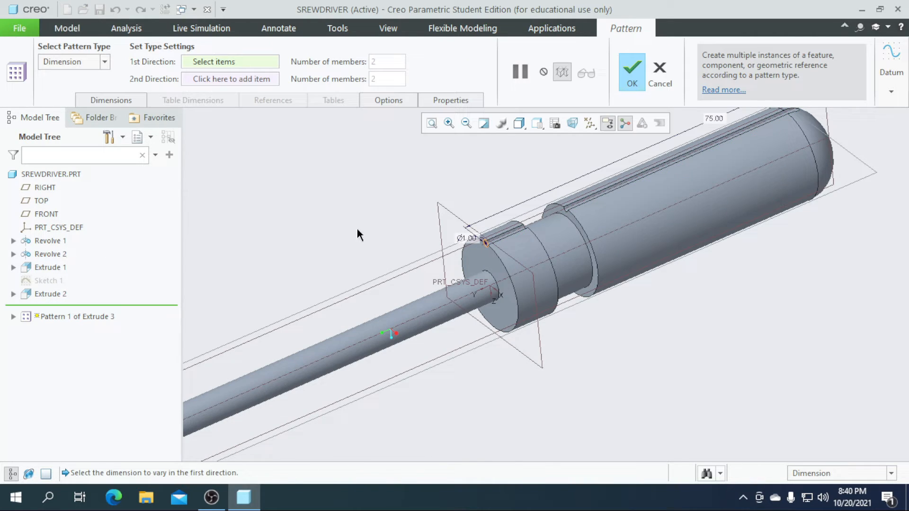
{"action": "left_click", "coordinate": [103, 62]}
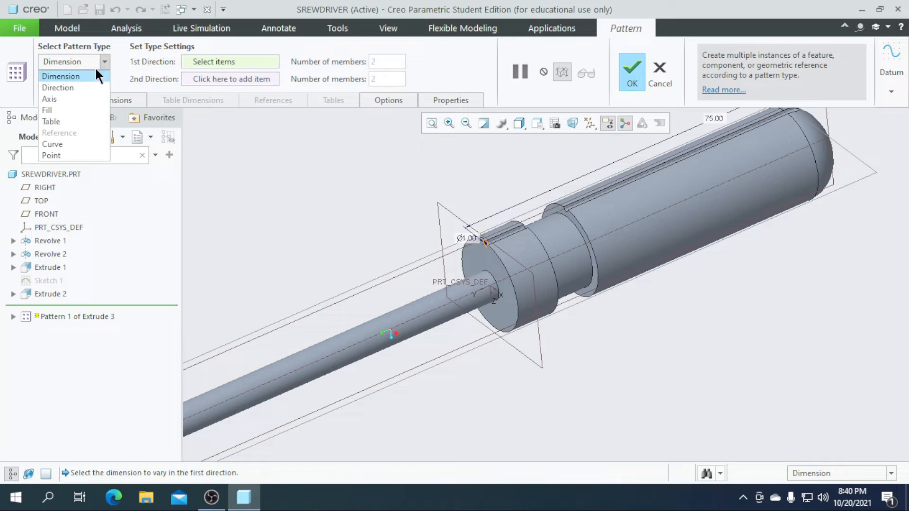
{"action": "left_click", "coordinate": [67, 99]}
{"action": "scroll", "coordinate": [535, 265], "scroll_direction": "up", "scroll_amount": 2}
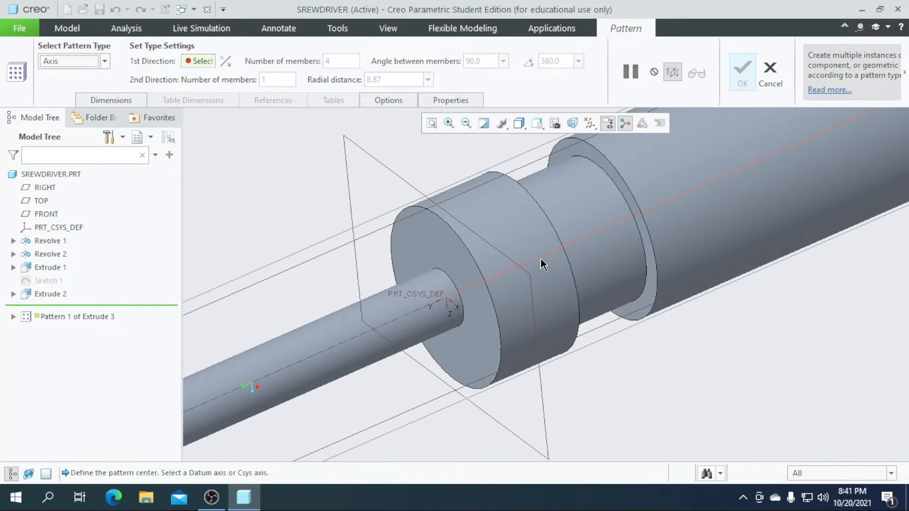
{"action": "left_click", "coordinate": [542, 260]}
{"action": "scroll", "coordinate": [532, 262], "scroll_direction": "down", "scroll_amount": 3}
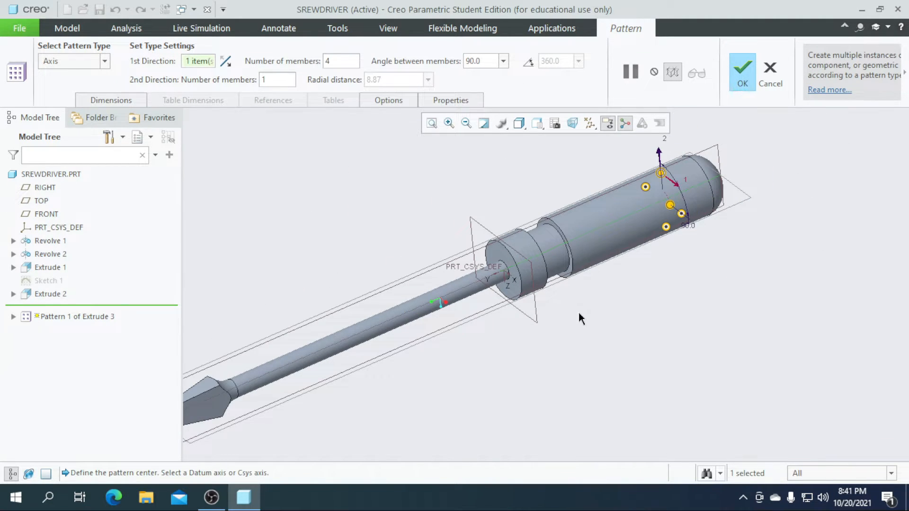
Step: Spread the groove pattern over a 360-degree extent with 8 members and complete it
{"action": "middle_click_drag", "start_coordinate": [581, 318], "coordinate": [602, 300]}
{"action": "scroll", "coordinate": [563, 256], "scroll_direction": "up", "scroll_amount": 3}
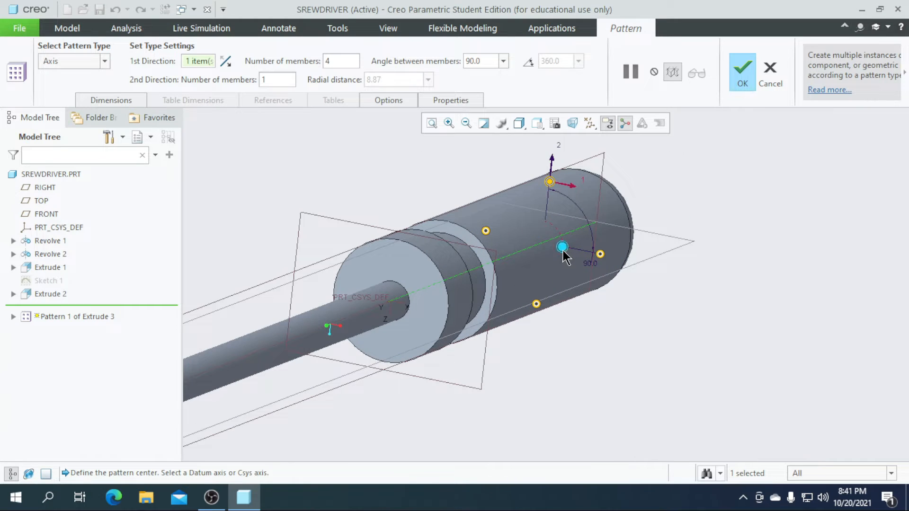
{"action": "left_click", "coordinate": [528, 61]}
{"action": "left_click", "coordinate": [343, 63]}
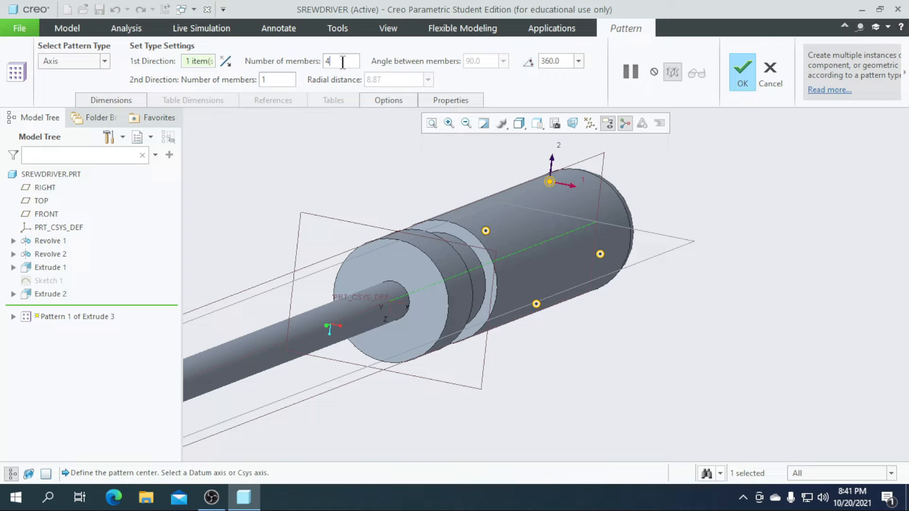
{"action": "key", "text": "BackSpace"}
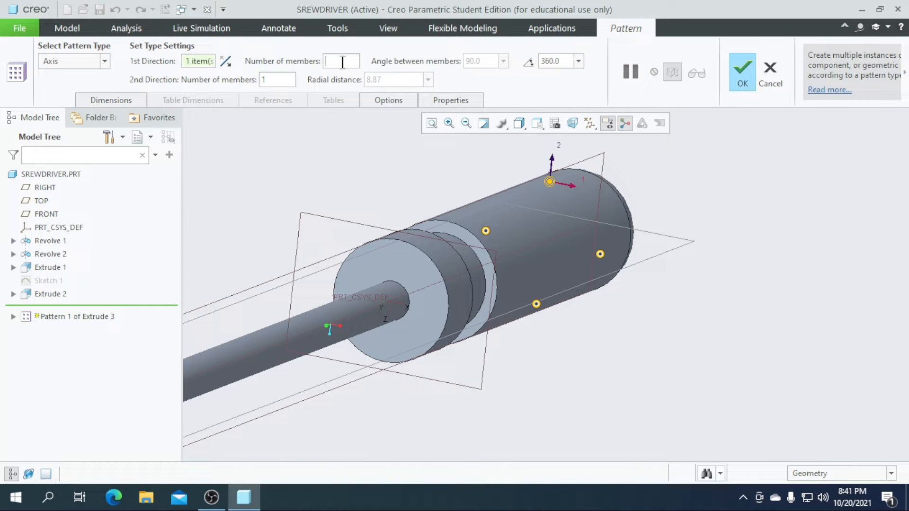
{"action": "key", "text": "Return"}
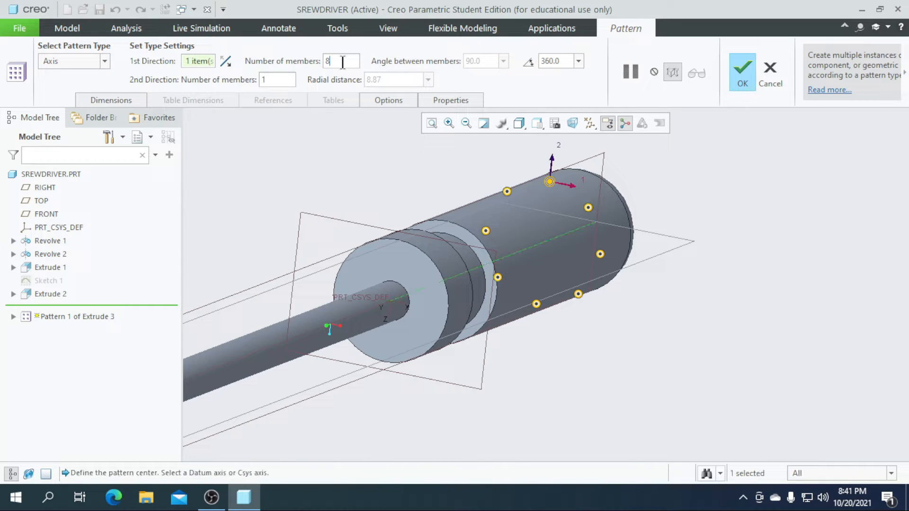
{"action": "left_click", "coordinate": [743, 76]}
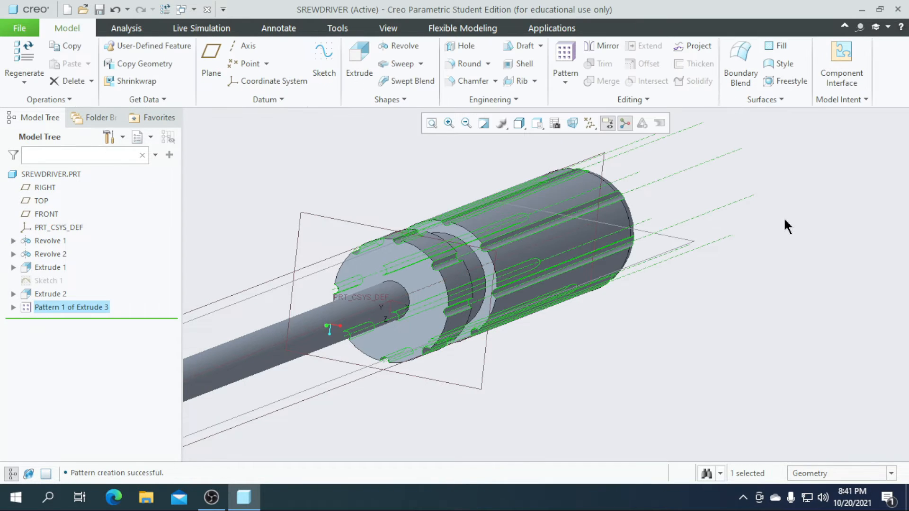
{"action": "left_click", "coordinate": [716, 307]}
{"action": "scroll", "coordinate": [731, 298], "scroll_direction": "up", "scroll_amount": 3}
{"action": "middle_click_drag", "start_coordinate": [742, 287], "coordinate": [718, 311]}
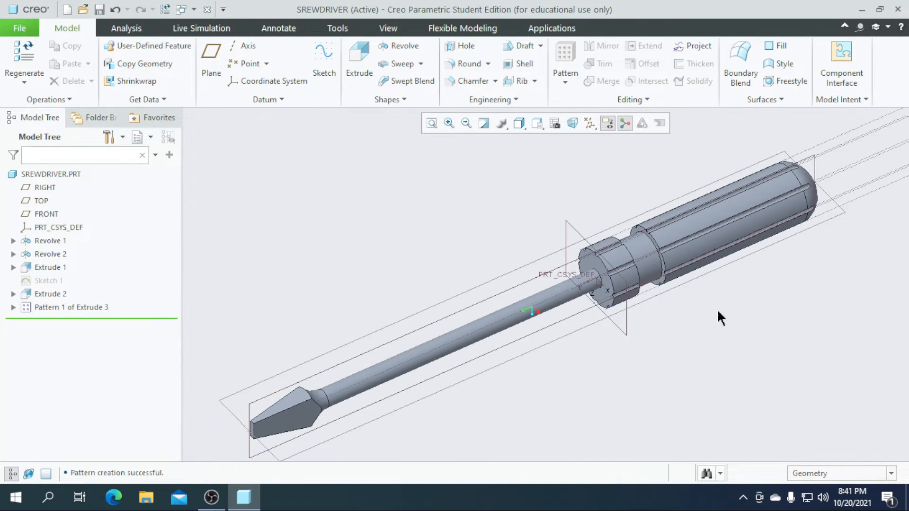
{"action": "scroll", "coordinate": [759, 231], "scroll_direction": "down", "scroll_amount": 1}
{"action": "scroll", "coordinate": [760, 231], "scroll_direction": "down", "scroll_amount": 2}
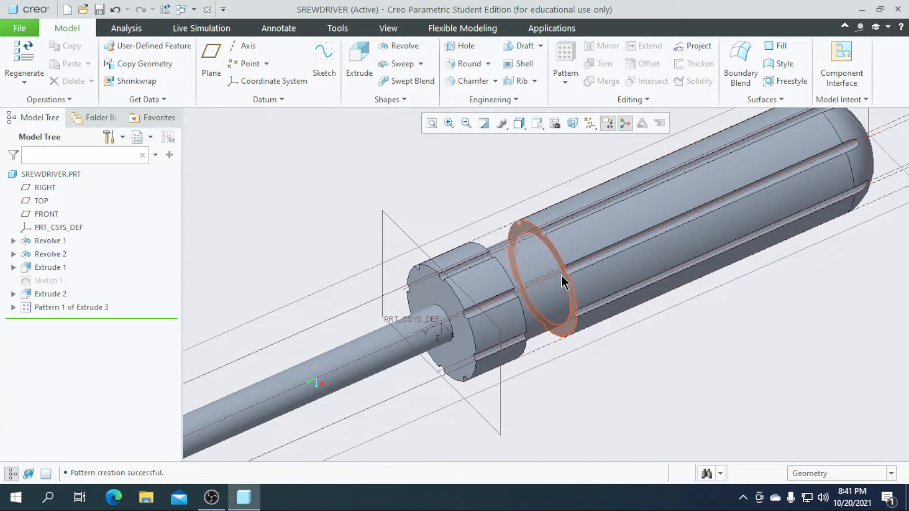
Step: Roll the model back to directly after Revolve 2 and start a round feature with a radius of 1
{"action": "scroll", "coordinate": [448, 310], "scroll_direction": "down", "scroll_amount": 1}
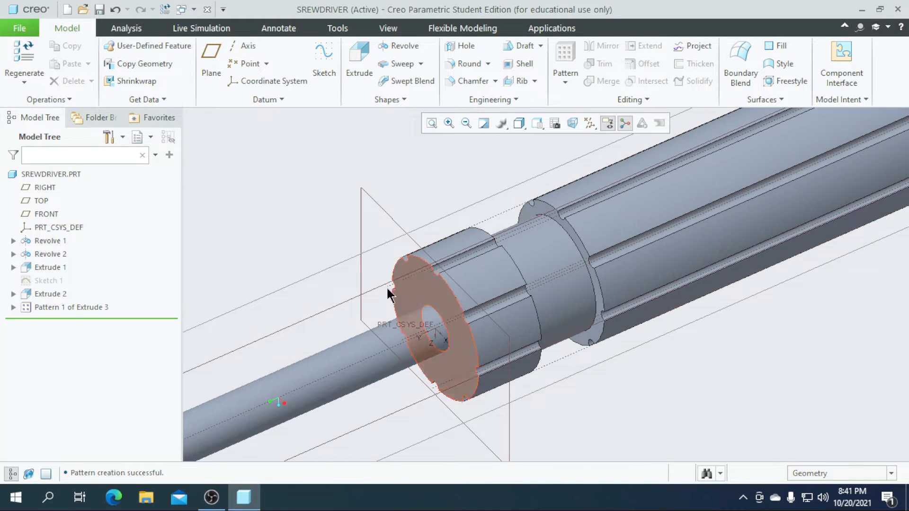
{"action": "left_click_drag", "start_coordinate": [67, 321], "coordinate": [81, 254]}
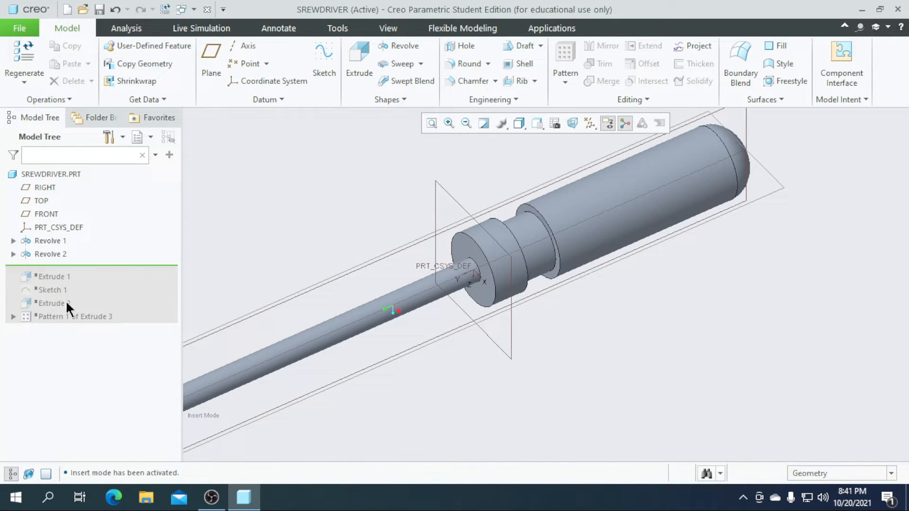
{"action": "left_click", "coordinate": [468, 63]}
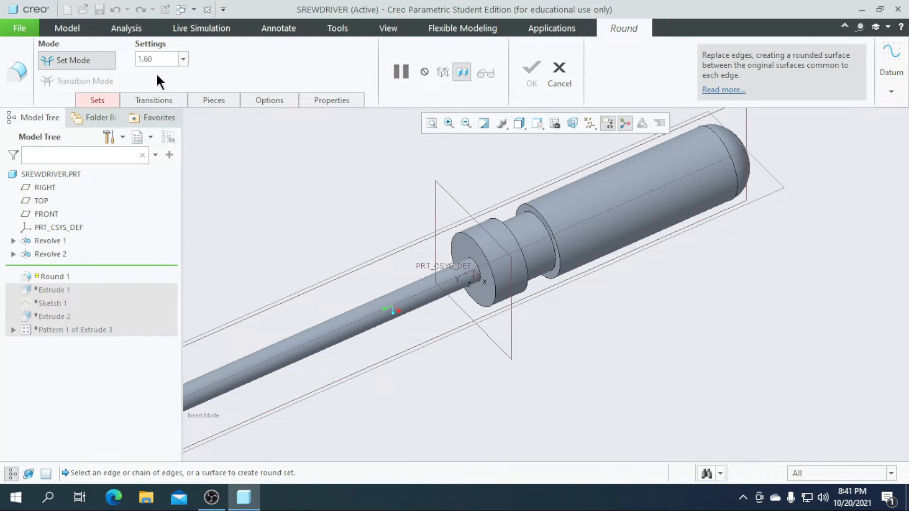
{"action": "left_click", "coordinate": [168, 60]}
{"action": "type", "text": "1"}
{"action": "key", "text": "Return"}
Step: Round both outer edges of the collar and the front outer edge of the handle, and complete the feature
{"action": "scroll", "coordinate": [474, 261], "scroll_direction": "down", "scroll_amount": 5}
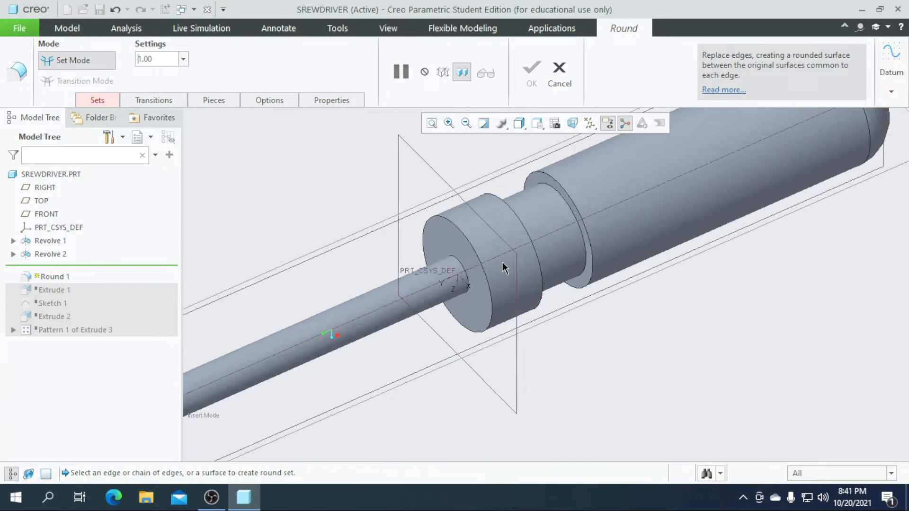
{"action": "left_click", "coordinate": [464, 251]}
{"action": "left_click", "coordinate": [557, 248], "text": "ctrl"}
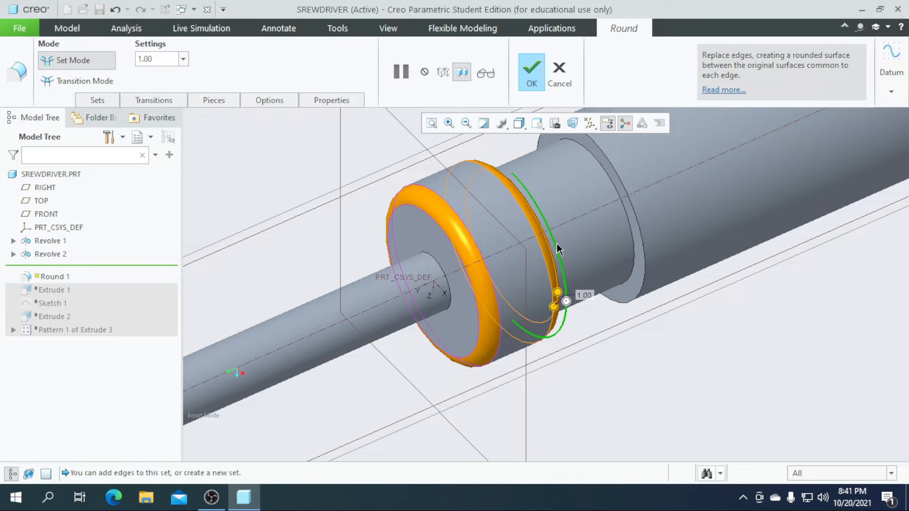
{"action": "scroll", "coordinate": [642, 242], "scroll_direction": "down", "scroll_amount": 2}
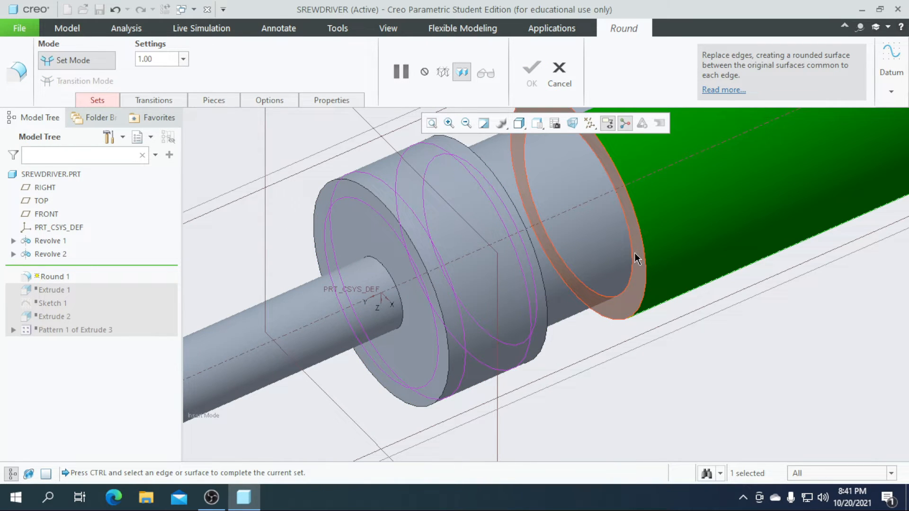
{"action": "left_click", "coordinate": [633, 253], "text": "ctrl"}
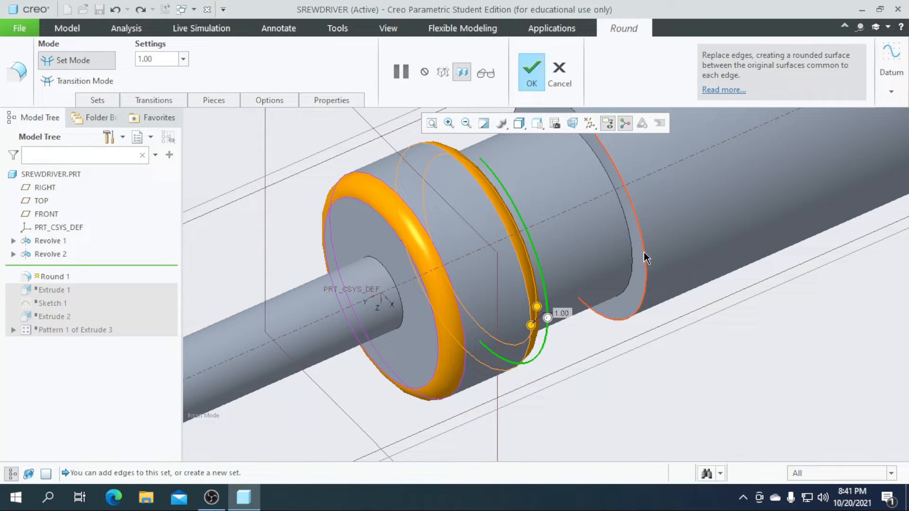
{"action": "scroll", "coordinate": [643, 258], "scroll_direction": "down", "scroll_amount": 6}
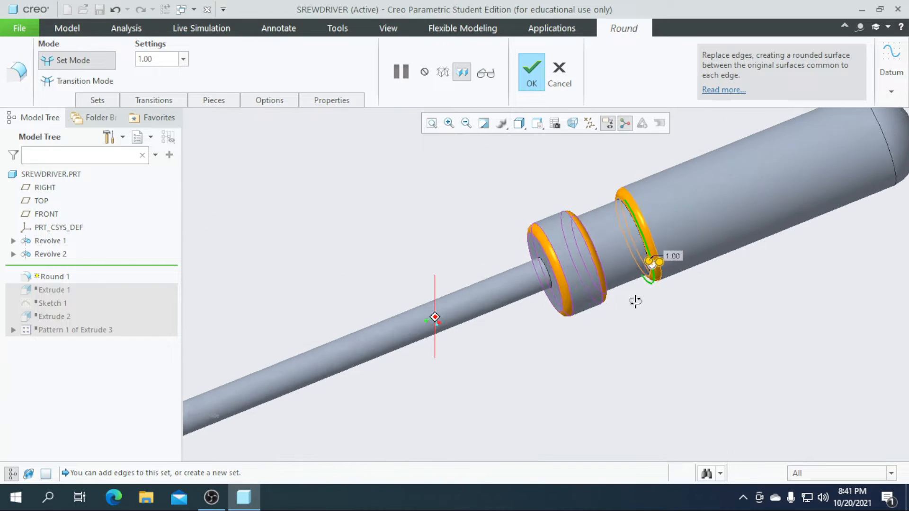
{"action": "middle_click_drag", "start_coordinate": [635, 301], "coordinate": [626, 312]}
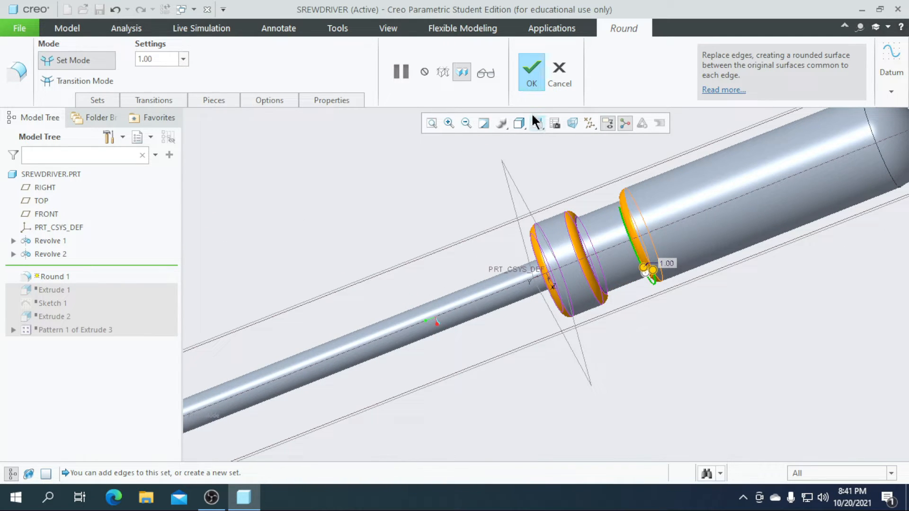
{"action": "left_click", "coordinate": [531, 75]}
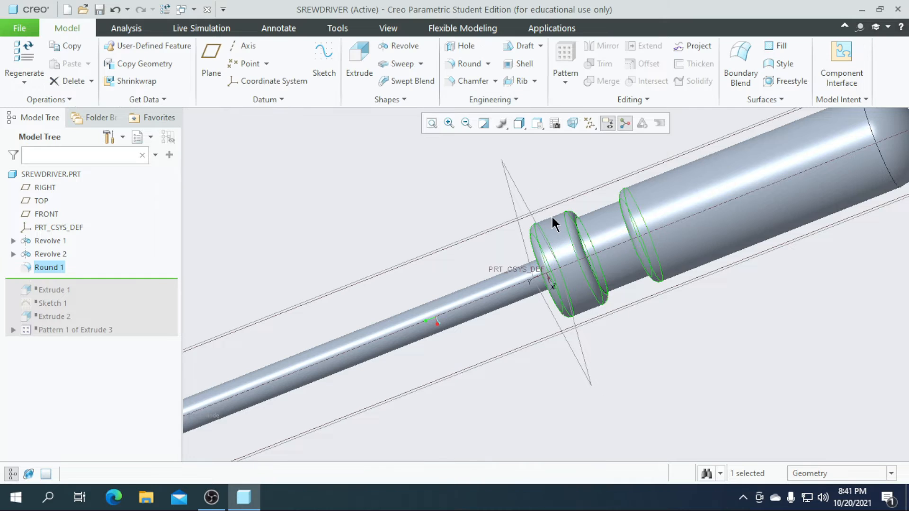
Step: Move the insertion point back below Pattern 1 of Extrude 3 to resume all the features
{"action": "scroll", "coordinate": [597, 225], "scroll_direction": "down", "scroll_amount": 2}
{"action": "left_click", "coordinate": [646, 345]}
{"action": "middle_click_drag", "start_coordinate": [645, 346], "coordinate": [662, 330]}
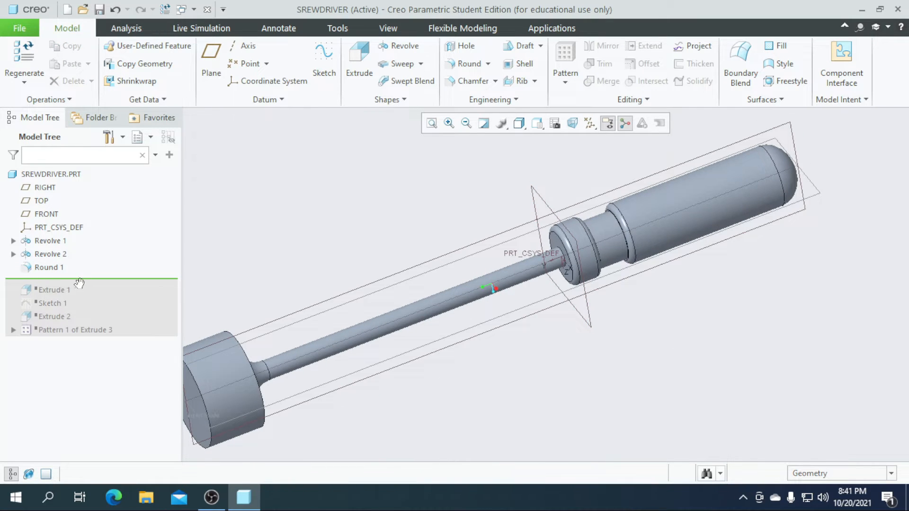
{"action": "left_click_drag", "start_coordinate": [76, 330], "coordinate": [72, 337]}
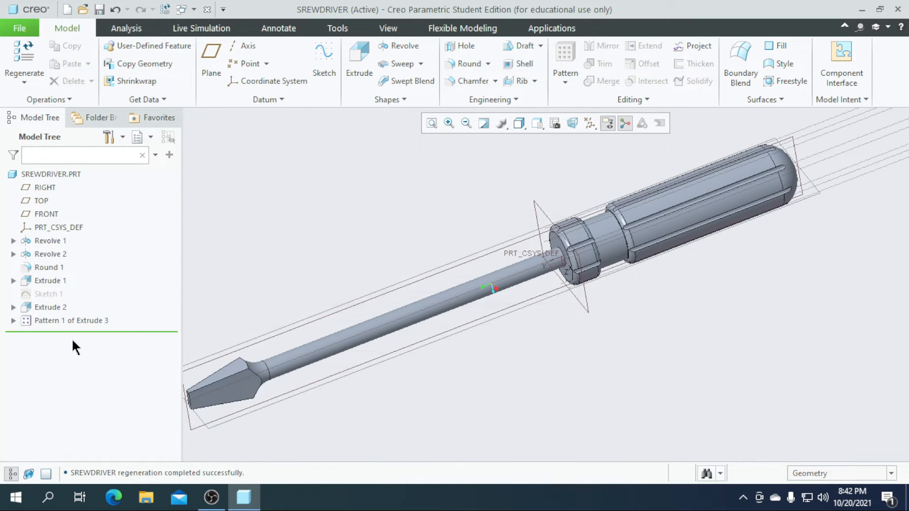
Step: Start a 0.25 round and apply it to the edges of one grip groove on the collar and handle
{"action": "mouse_move", "coordinate": [588, 372]}
{"action": "middle_mouse_down"}
{"action": "mouse_move", "coordinate": [621, 374]}
{"action": "mouse_move", "coordinate": [597, 349]}
{"action": "mouse_move", "coordinate": [608, 355]}
{"action": "middle_mouse_up"}
{"action": "scroll", "coordinate": [597, 351], "scroll_direction": "up", "scroll_amount": 1}
{"action": "scroll", "coordinate": [661, 247], "scroll_direction": "up", "scroll_amount": 2}
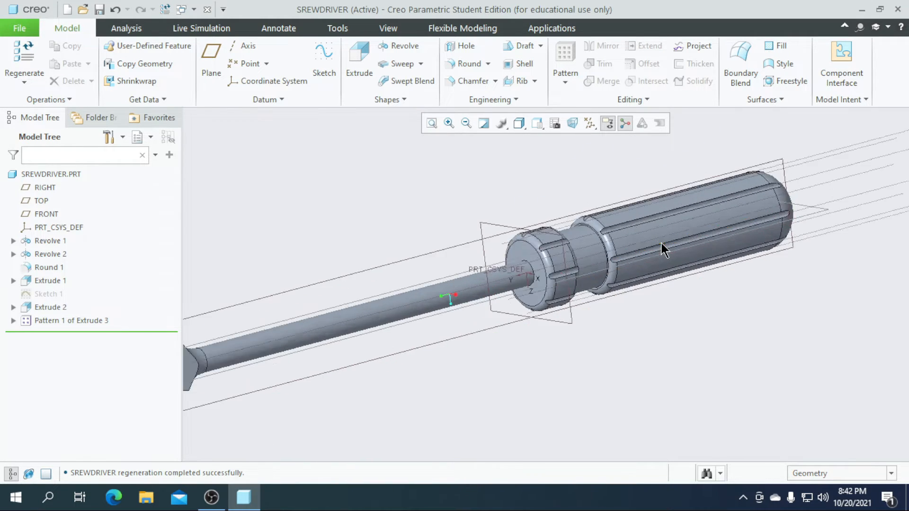
{"action": "scroll", "coordinate": [487, 239], "scroll_direction": "up", "scroll_amount": 2}
{"action": "scroll", "coordinate": [492, 247], "scroll_direction": "up", "scroll_amount": 2}
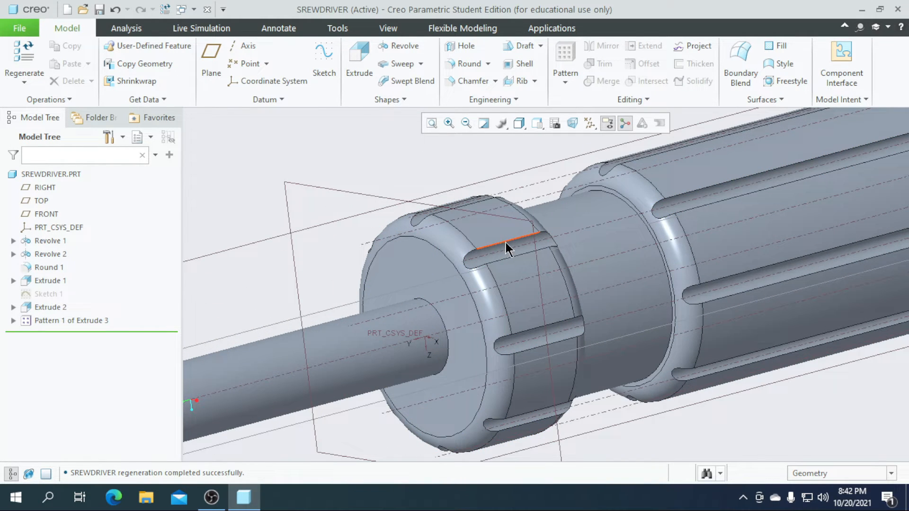
{"action": "scroll", "coordinate": [505, 247], "scroll_direction": "up", "scroll_amount": 3}
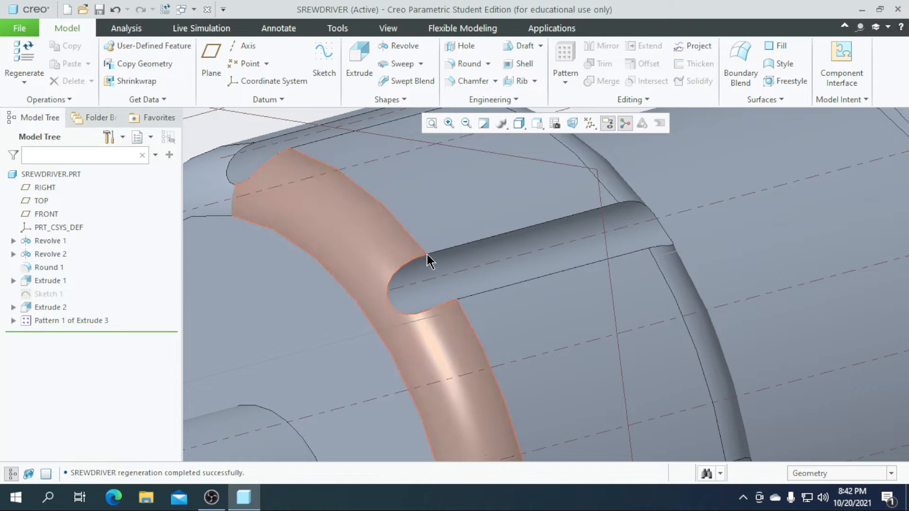
{"action": "scroll", "coordinate": [489, 234], "scroll_direction": "down", "scroll_amount": 6}
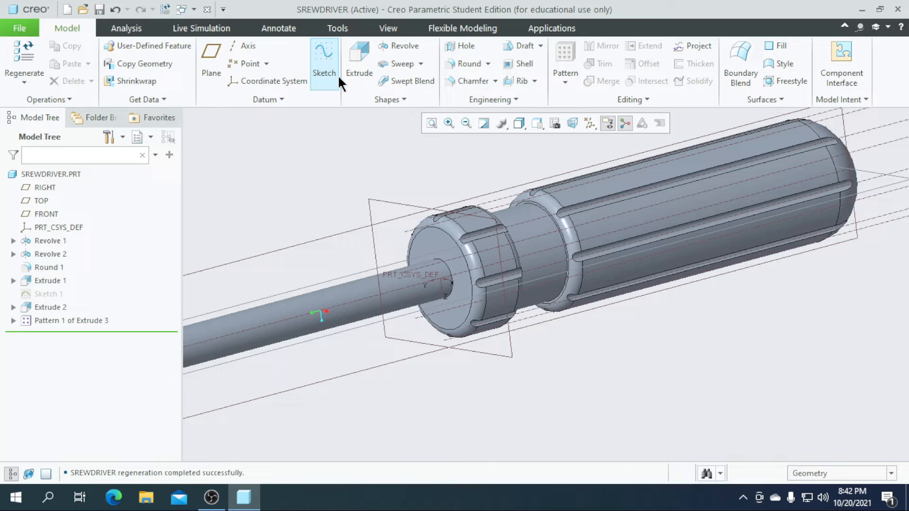
{"action": "left_click", "coordinate": [462, 63]}
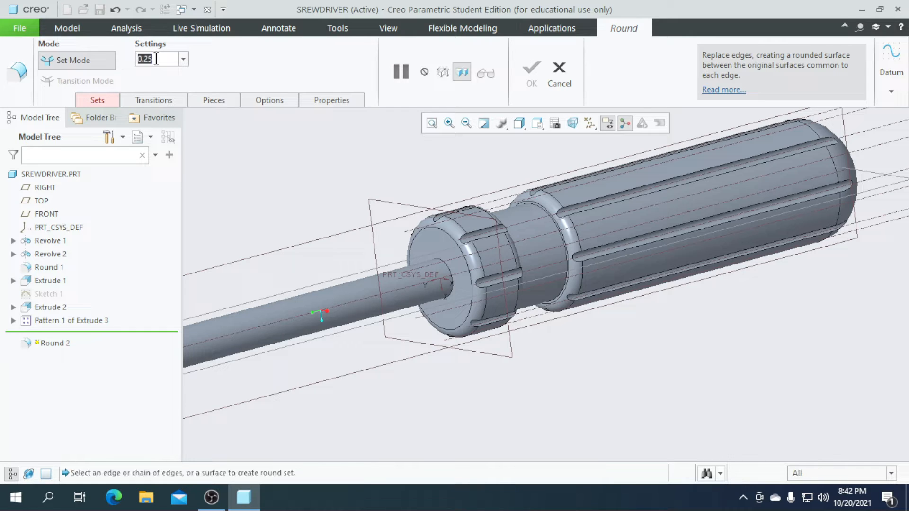
{"action": "scroll", "coordinate": [330, 254], "scroll_direction": "up", "scroll_amount": 5}
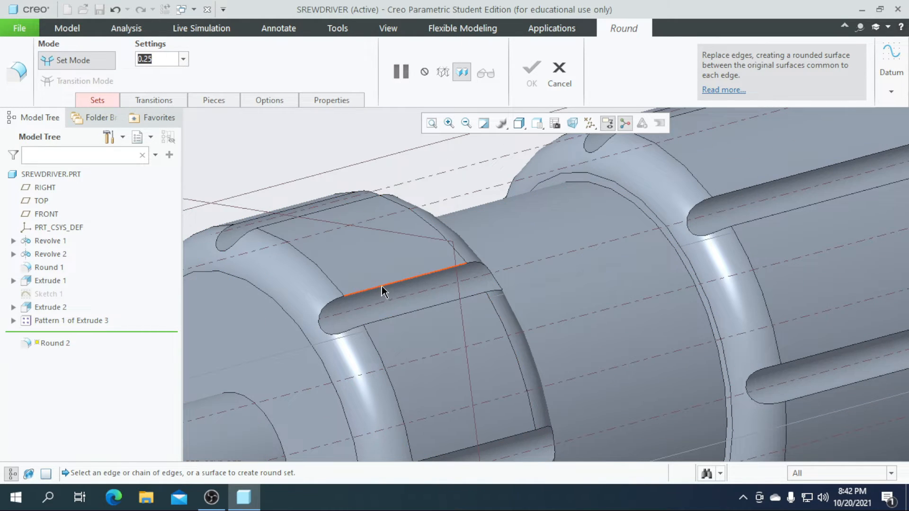
{"action": "left_click", "coordinate": [383, 290]}
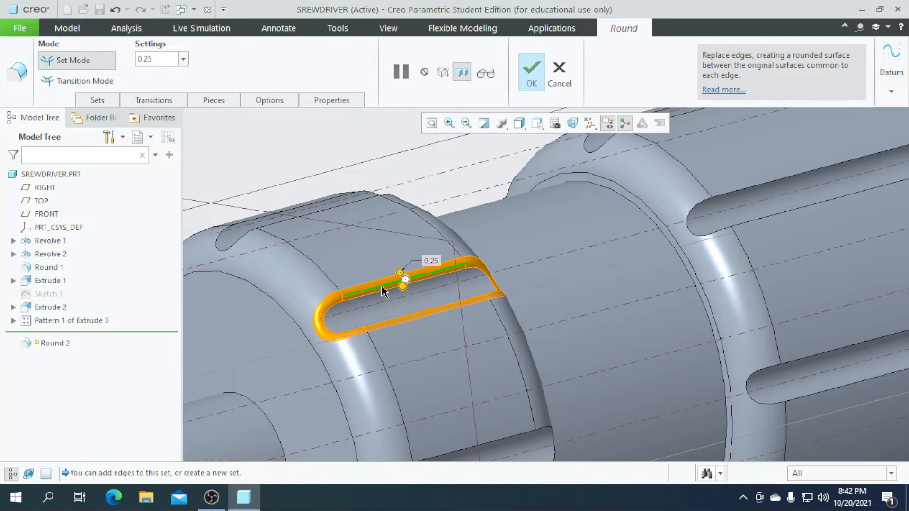
{"action": "left_click", "coordinate": [752, 192], "text": "ctrl"}
Step: Add the edges of the next two grooves below, on both collar and handle, to the 0.25 round
{"action": "scroll", "coordinate": [576, 164], "scroll_direction": "up", "scroll_amount": 3}
{"action": "scroll", "coordinate": [483, 355], "scroll_direction": "down", "scroll_amount": 3}
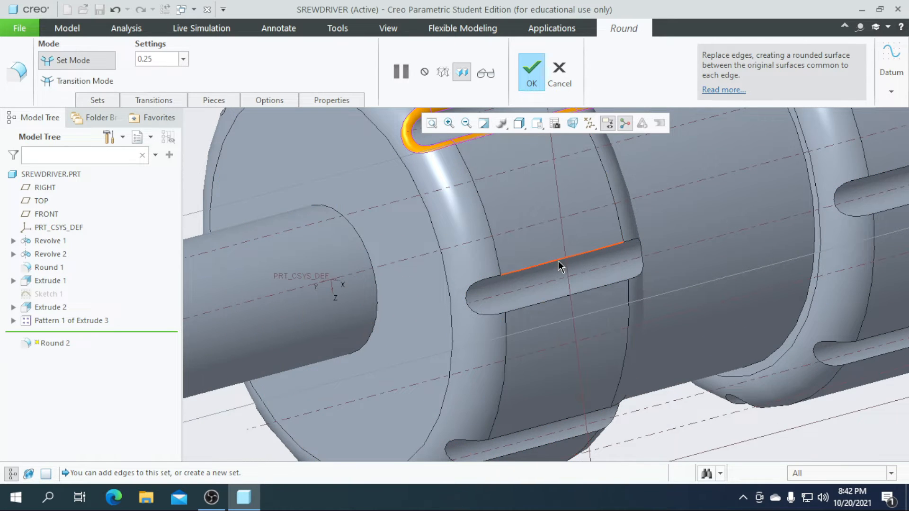
{"action": "left_click", "coordinate": [560, 261]}
{"action": "scroll", "coordinate": [402, 299], "scroll_direction": "up", "scroll_amount": 1}
{"action": "scroll", "coordinate": [706, 237], "scroll_direction": "down", "scroll_amount": 3}
{"action": "scroll", "coordinate": [712, 232], "scroll_direction": "up", "scroll_amount": 2}
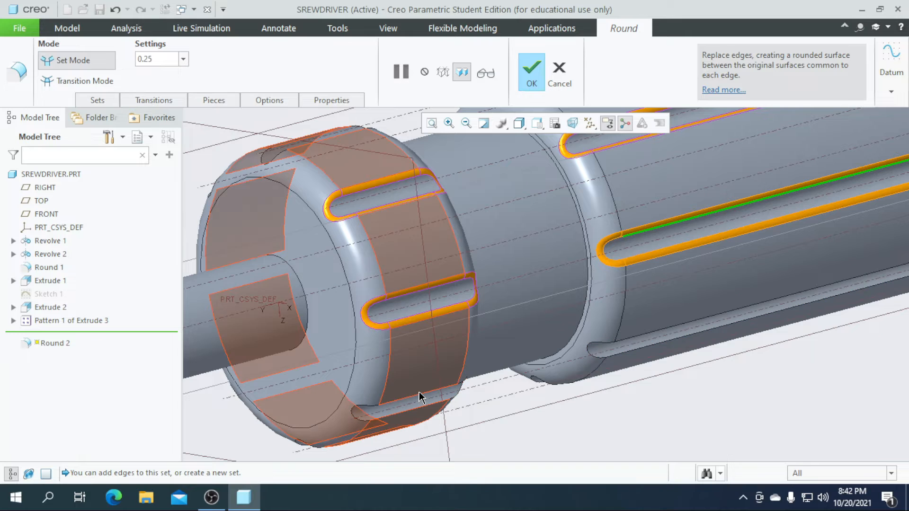
{"action": "left_click", "coordinate": [419, 394]}
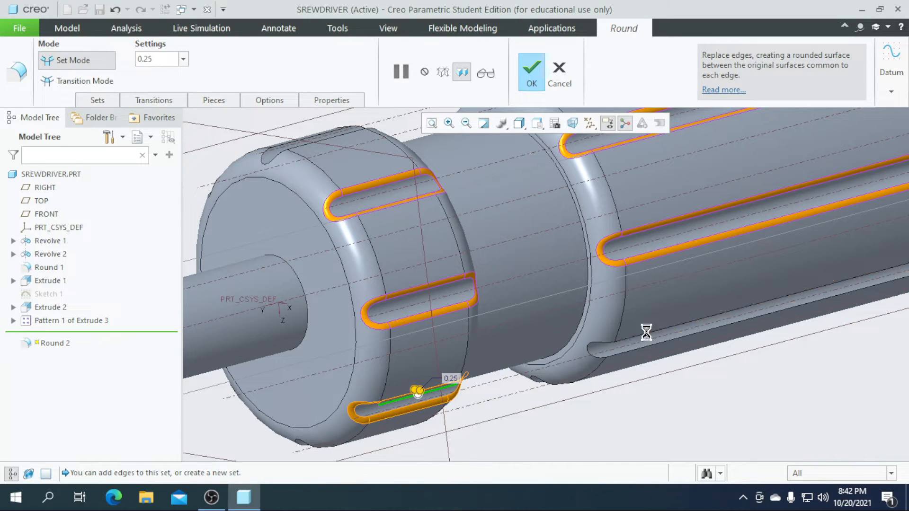
{"action": "scroll", "coordinate": [641, 331], "scroll_direction": "down", "scroll_amount": 3}
{"action": "scroll", "coordinate": [570, 294], "scroll_direction": "up", "scroll_amount": 5}
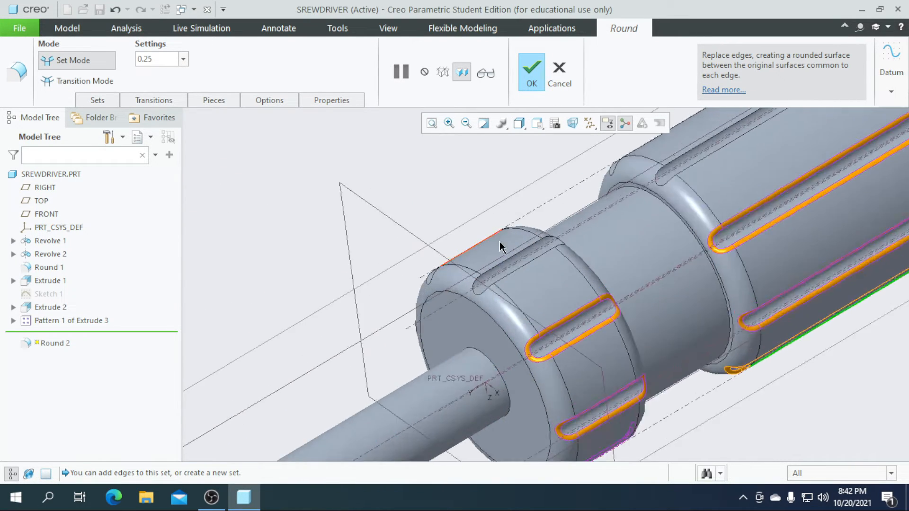
Step: Add the edges of the groove above the first rounded one, on collar and handle, to the round
{"action": "left_click", "coordinate": [513, 280]}
{"action": "scroll", "coordinate": [568, 237], "scroll_direction": "down", "scroll_amount": 3}
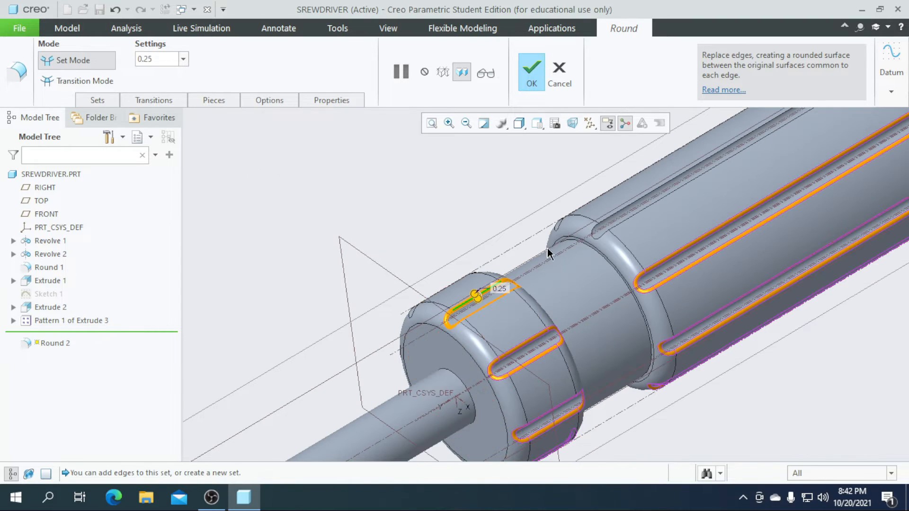
{"action": "scroll", "coordinate": [599, 223], "scroll_direction": "up", "scroll_amount": 3}
{"action": "scroll", "coordinate": [600, 222], "scroll_direction": "down", "scroll_amount": 2}
{"action": "left_click", "coordinate": [617, 236]}
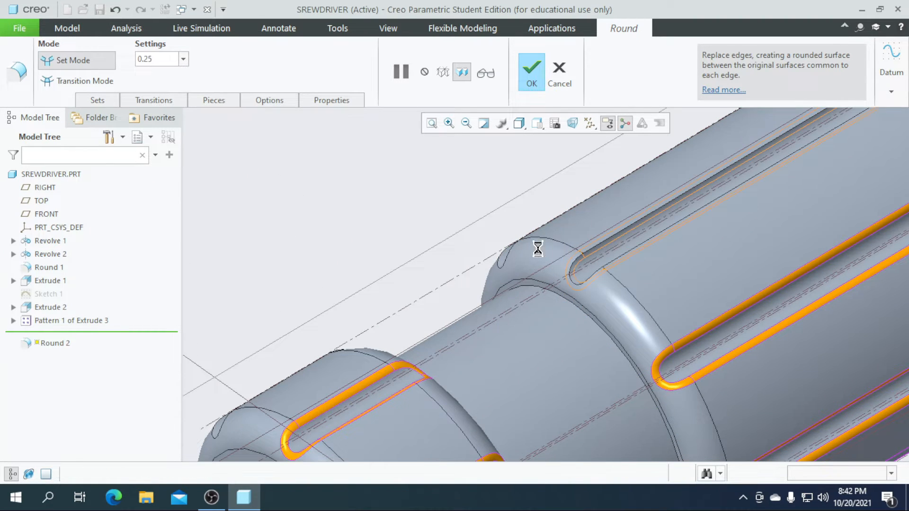
Step: Add the collar edges of the next two unrounded grooves on the far side to the round
{"action": "scroll", "coordinate": [538, 248], "scroll_direction": "down", "scroll_amount": 2}
{"action": "middle_click_drag", "start_coordinate": [503, 241], "coordinate": [362, 267]}
{"action": "scroll", "coordinate": [369, 265], "scroll_direction": "up", "scroll_amount": 5}
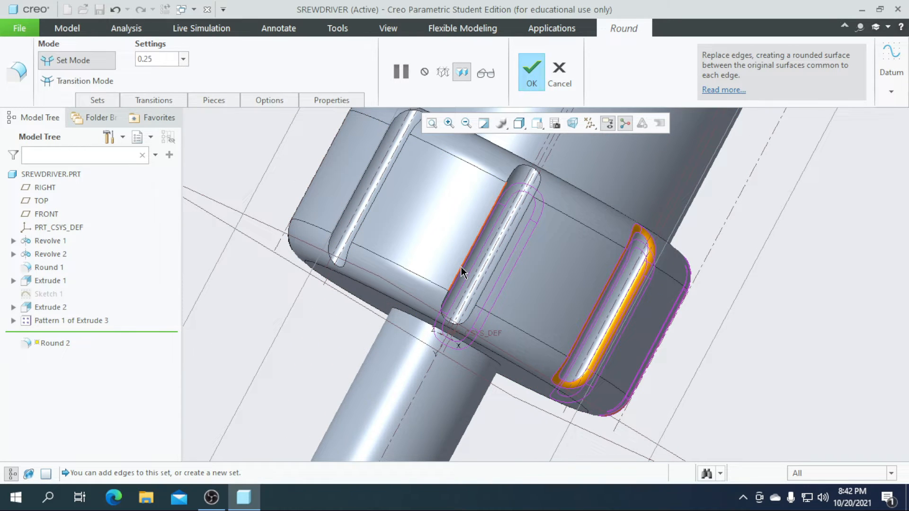
{"action": "left_click", "coordinate": [461, 266]}
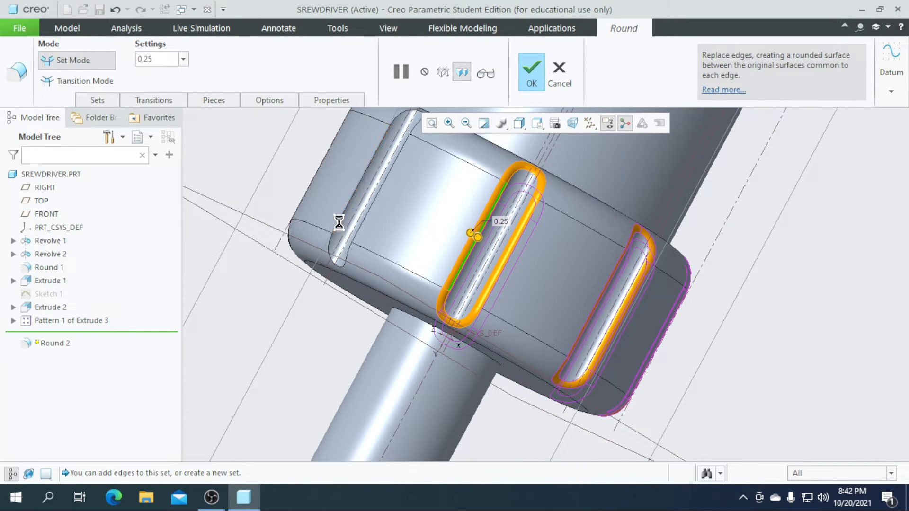
{"action": "left_click", "coordinate": [339, 222]}
Step: Add the handle edges of the same two far-side grooves to the round
{"action": "scroll", "coordinate": [416, 314], "scroll_direction": "down", "scroll_amount": 3}
{"action": "scroll", "coordinate": [462, 327], "scroll_direction": "down", "scroll_amount": 3}
{"action": "scroll", "coordinate": [466, 244], "scroll_direction": "up", "scroll_amount": 4}
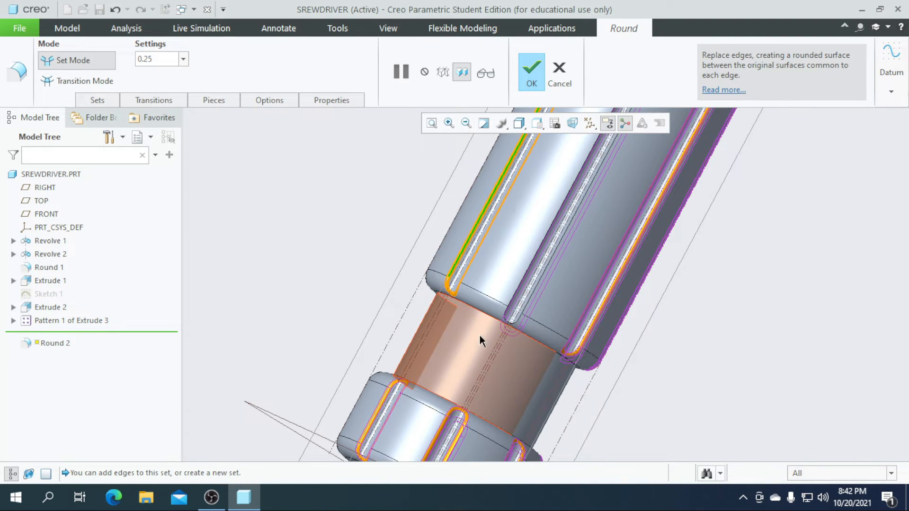
{"action": "scroll", "coordinate": [481, 341], "scroll_direction": "down", "scroll_amount": 3}
{"action": "middle_click_drag", "start_coordinate": [501, 365], "coordinate": [481, 341]}
{"action": "scroll", "coordinate": [481, 341], "scroll_direction": "up", "scroll_amount": 3}
{"action": "scroll", "coordinate": [497, 319], "scroll_direction": "down", "scroll_amount": 2}
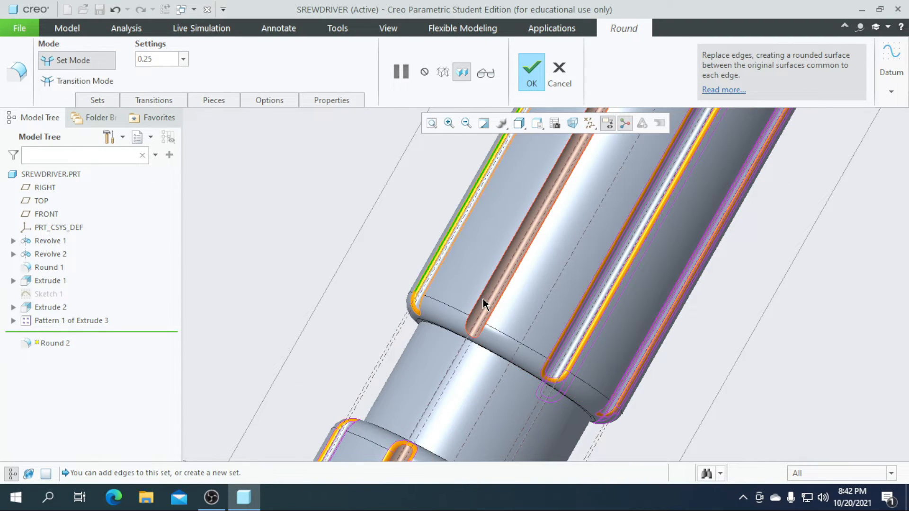
{"action": "scroll", "coordinate": [408, 305], "scroll_direction": "down", "scroll_amount": 2}
{"action": "scroll", "coordinate": [408, 304], "scroll_direction": "up", "scroll_amount": 5}
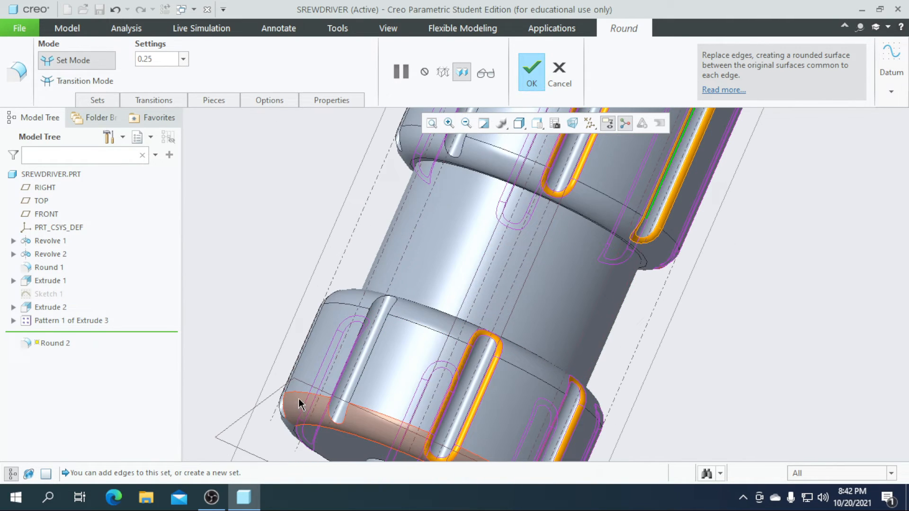
Step: Add the adjacent unrounded groove's edges on both the collar and the handle to the round
{"action": "left_click", "coordinate": [339, 377]}
{"action": "middle_click_drag", "start_coordinate": [339, 377], "coordinate": [365, 348]}
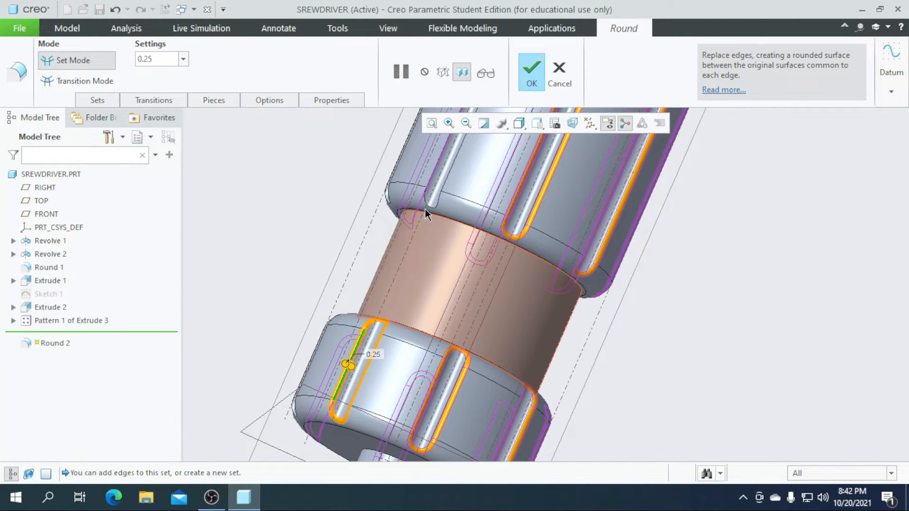
{"action": "left_click", "coordinate": [432, 176]}
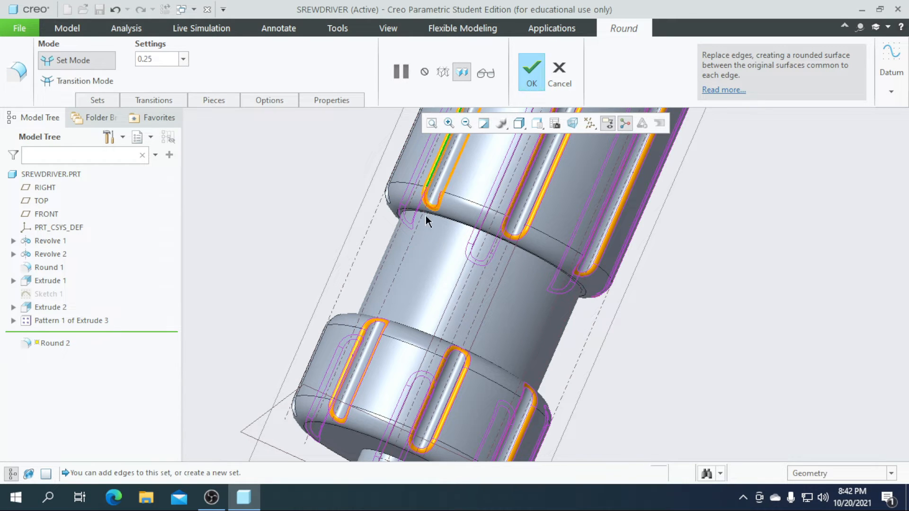
Step: Add the last unrounded groove's edges on both the collar and the handle to the 0.25 round
{"action": "scroll", "coordinate": [425, 215], "scroll_direction": "down", "scroll_amount": 3}
{"action": "middle_click_drag", "start_coordinate": [422, 248], "coordinate": [377, 298]}
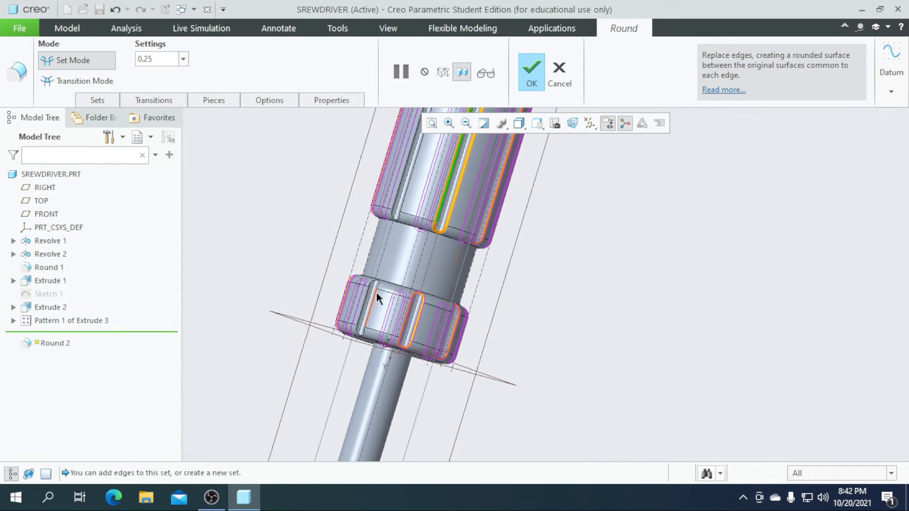
{"action": "scroll", "coordinate": [377, 298], "scroll_direction": "up", "scroll_amount": 4}
{"action": "left_click", "coordinate": [379, 302]}
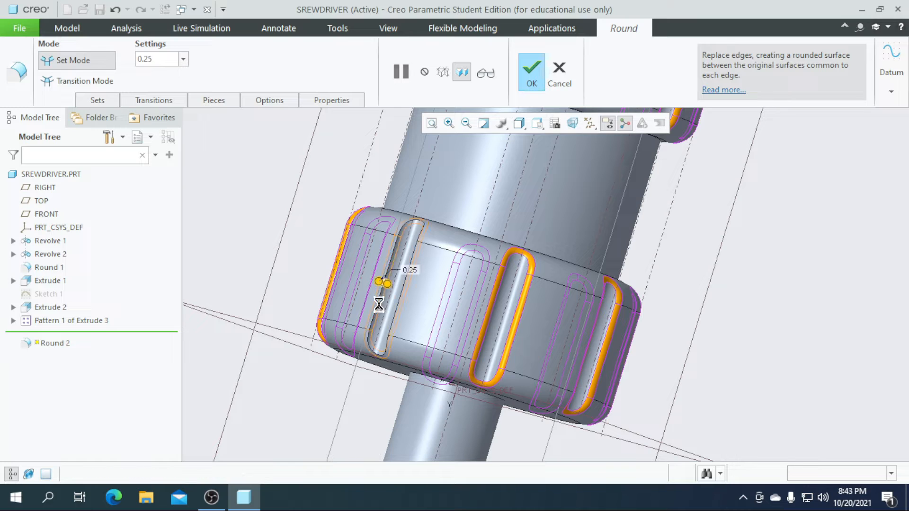
{"action": "scroll", "coordinate": [384, 278], "scroll_direction": "down", "scroll_amount": 3}
{"action": "scroll", "coordinate": [422, 175], "scroll_direction": "up", "scroll_amount": 3}
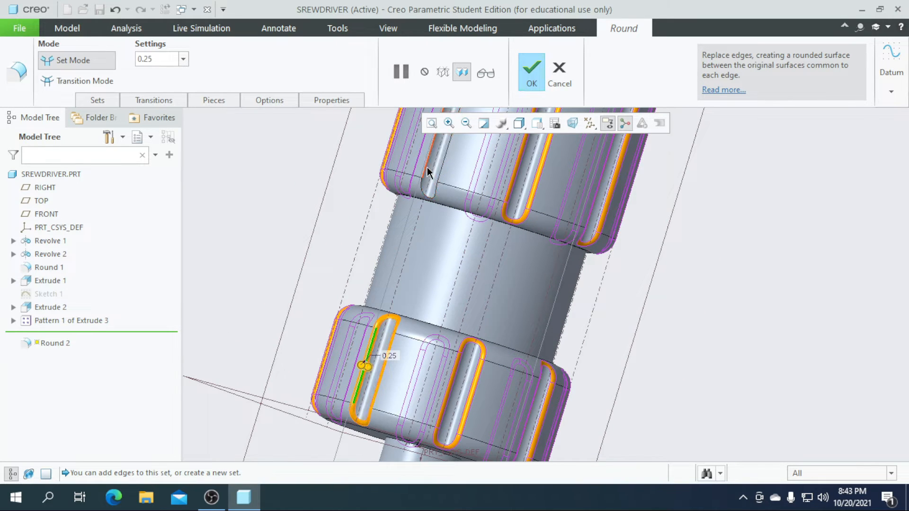
{"action": "left_click", "coordinate": [431, 179]}
Step: Check the whole screwdriver for missed groove edges and complete the 0.25 round
{"action": "scroll", "coordinate": [448, 277], "scroll_direction": "down", "scroll_amount": 2}
{"action": "middle_click_drag", "start_coordinate": [446, 272], "coordinate": [496, 264]}
{"action": "scroll", "coordinate": [593, 288], "scroll_direction": "down", "scroll_amount": 5}
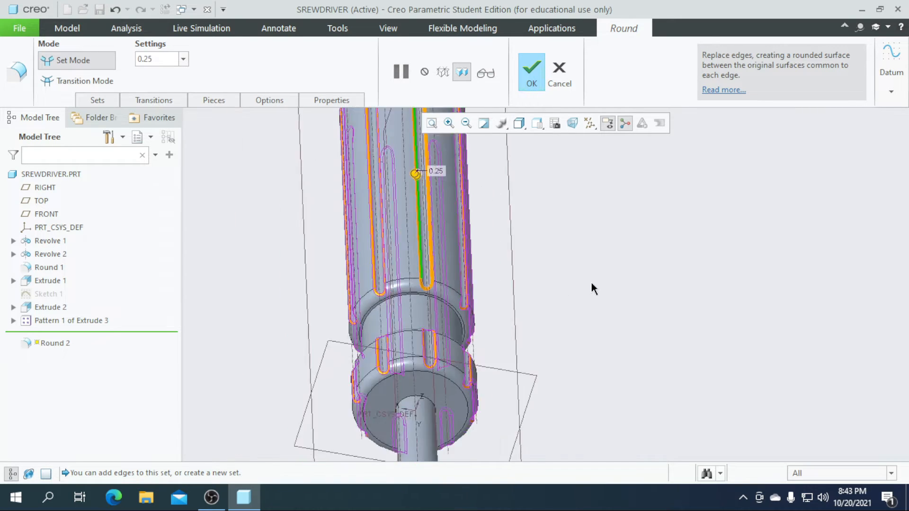
{"action": "mouse_move", "coordinate": [621, 298]}
{"action": "middle_mouse_down"}
{"action": "mouse_move", "coordinate": [595, 331]}
{"action": "mouse_move", "coordinate": [562, 322]}
{"action": "mouse_move", "coordinate": [539, 328]}
{"action": "middle_mouse_up"}
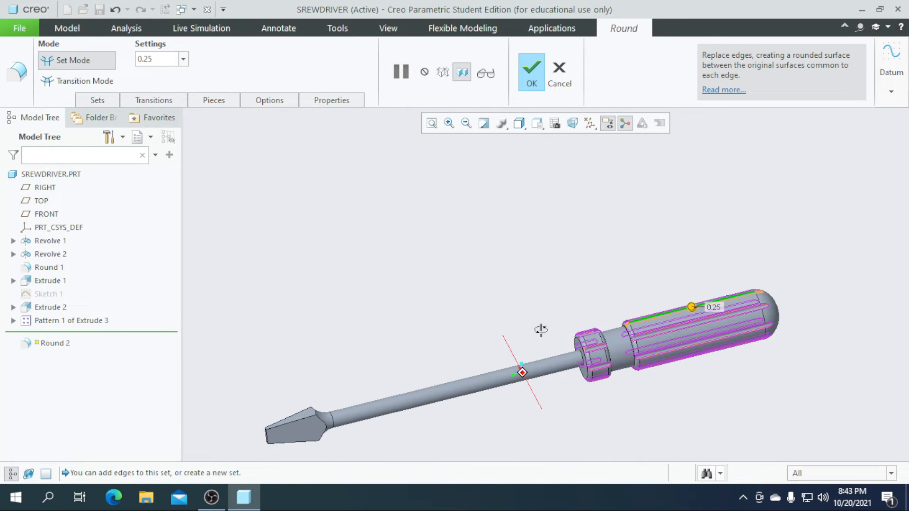
{"action": "left_click", "coordinate": [526, 78]}
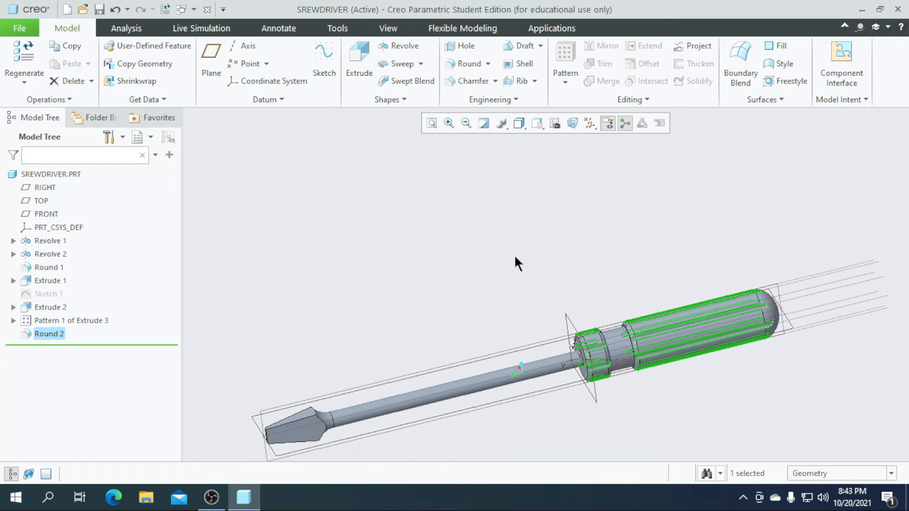
{"action": "left_click", "coordinate": [531, 225]}
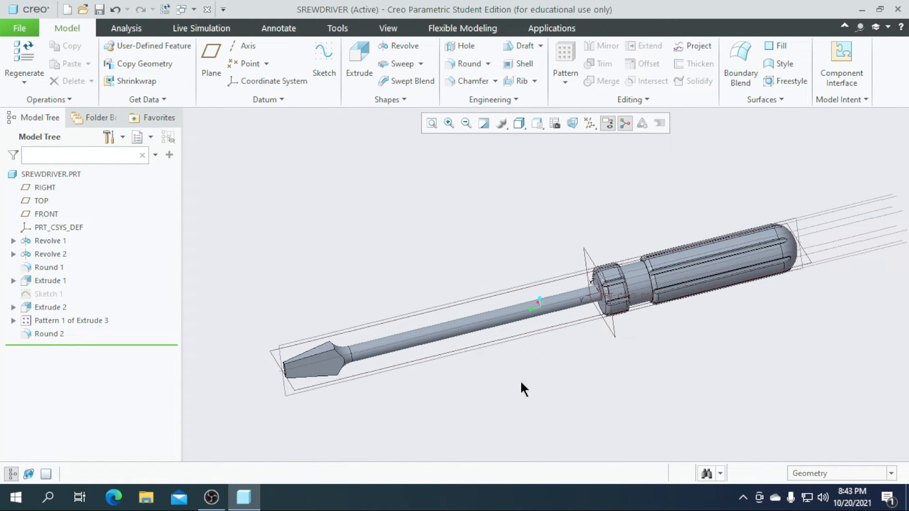
Step: Turn off the display of all datum features in the model view
{"action": "middle_click_drag", "start_coordinate": [521, 387], "coordinate": [540, 386]}
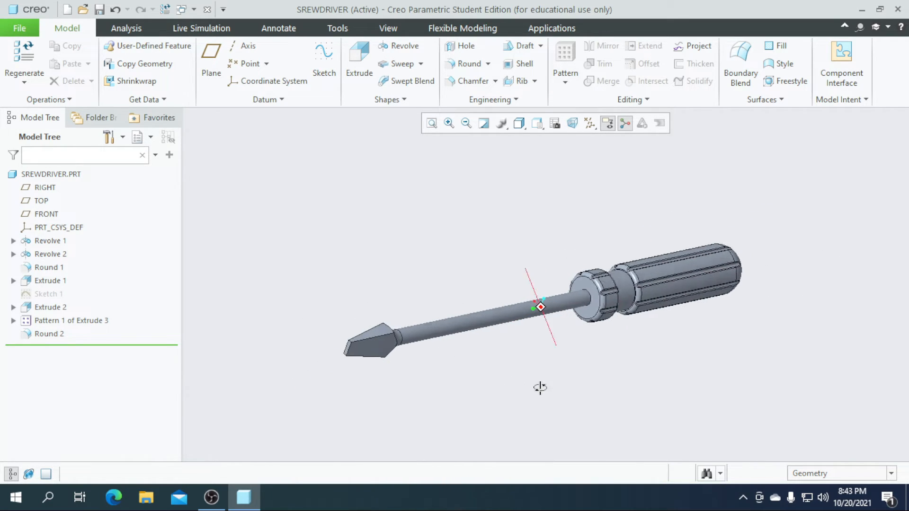
{"action": "left_click", "coordinate": [589, 124]}
{"action": "left_click", "coordinate": [590, 140]}
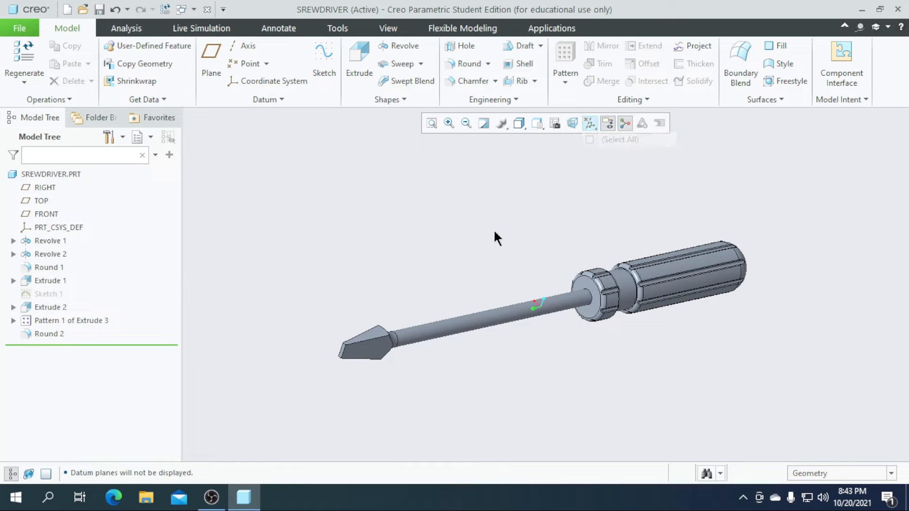
{"action": "scroll", "coordinate": [544, 265], "scroll_direction": "up", "scroll_amount": 2}
Step: Create a new appearance based on ptc-painted-green and darken its colour to a G value of about 193
{"action": "left_click", "coordinate": [393, 32]}
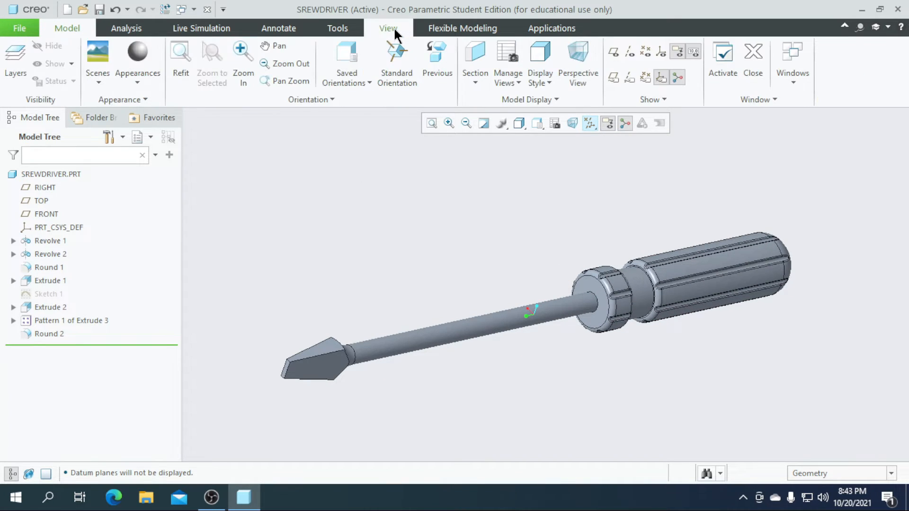
{"action": "left_click", "coordinate": [137, 87]}
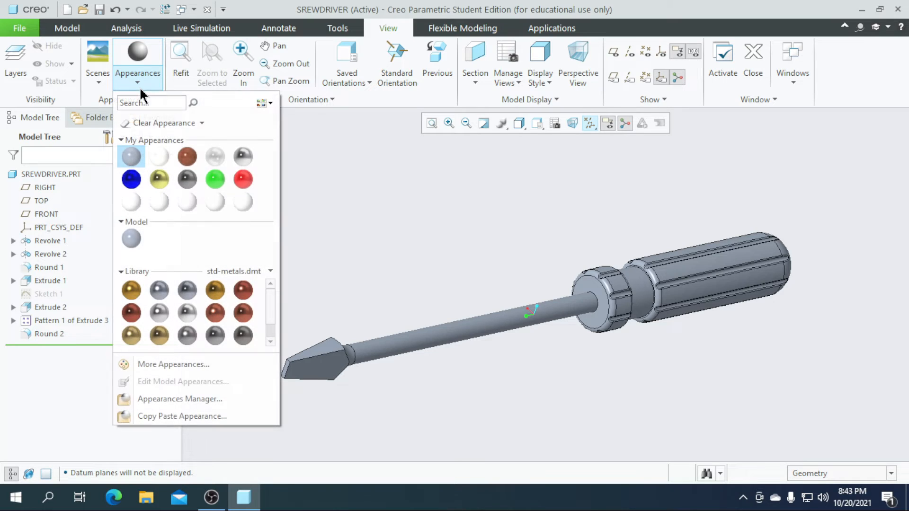
{"action": "right_click", "coordinate": [216, 180]}
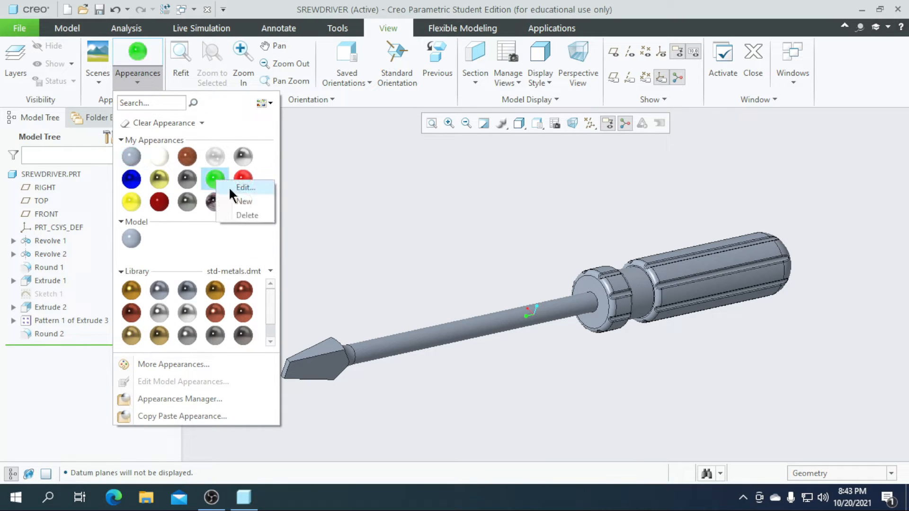
{"action": "left_click", "coordinate": [252, 200]}
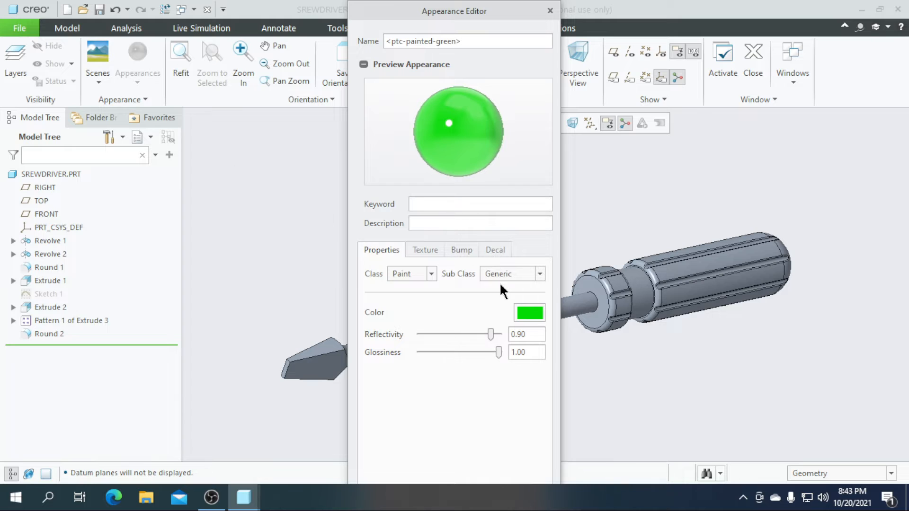
{"action": "left_click", "coordinate": [526, 313]}
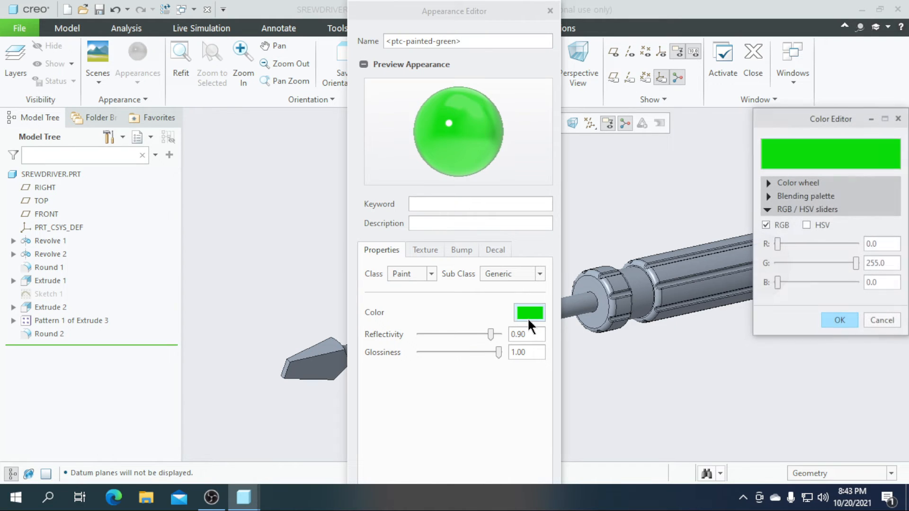
{"action": "left_click", "coordinate": [798, 183]}
{"action": "left_click_drag", "start_coordinate": [875, 325], "coordinate": [866, 323]}
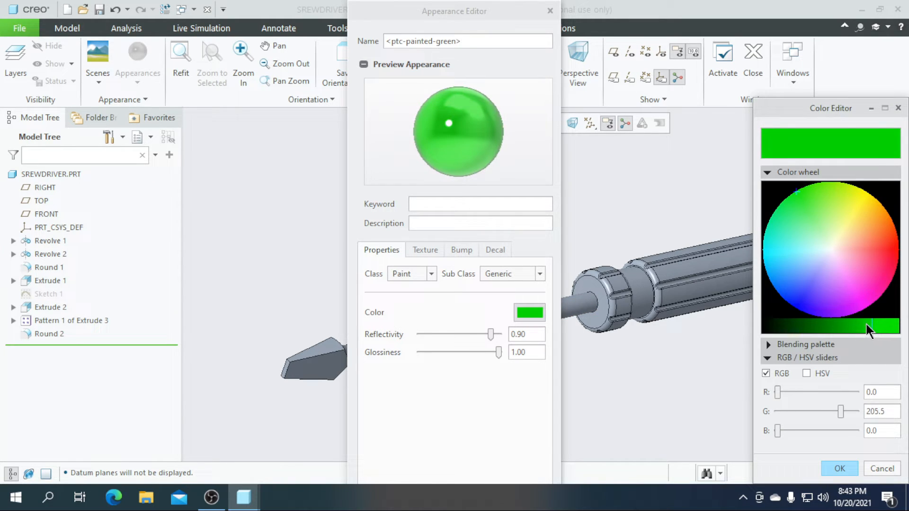
Step: Set the appearance's reflectivity to 0.40 and glossiness to 0.50, and darken its colour to a G value of about 181
{"action": "double_click", "coordinate": [530, 335]}
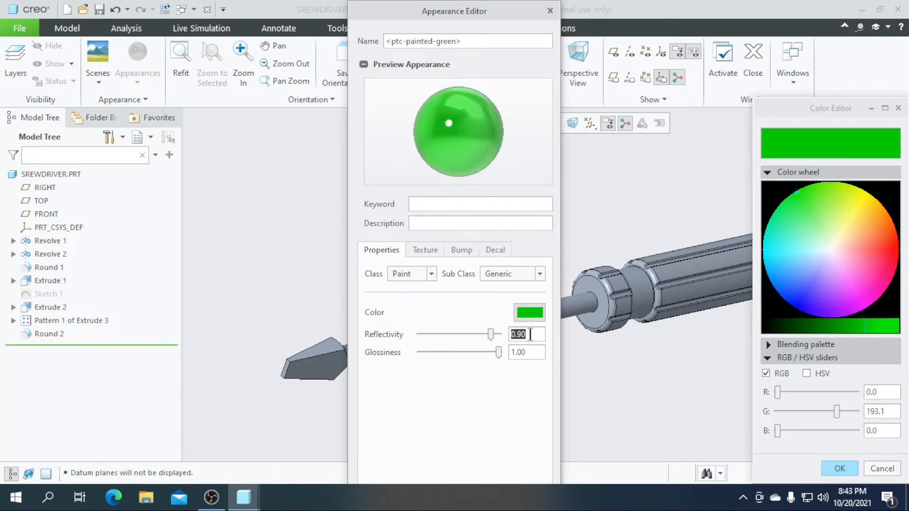
{"action": "type", "text": "0.40"}
{"action": "key", "text": "Return"}
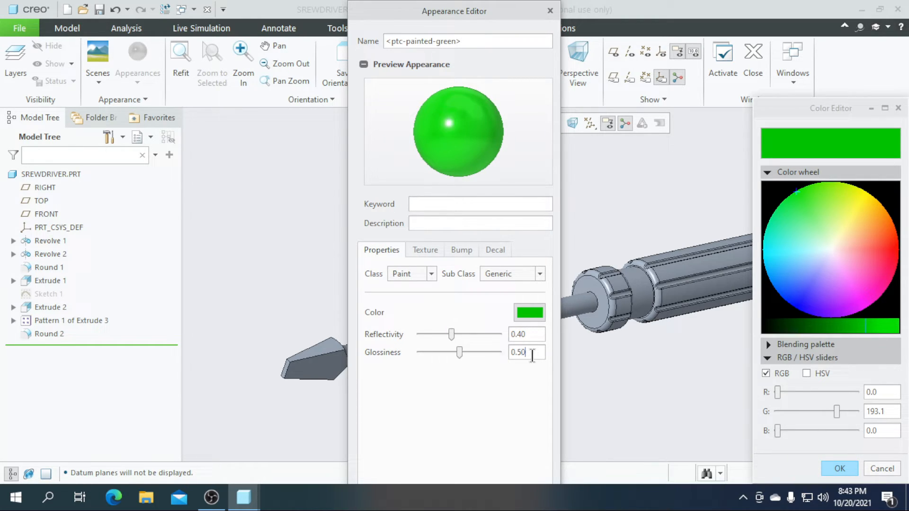
{"action": "left_click", "coordinate": [859, 328]}
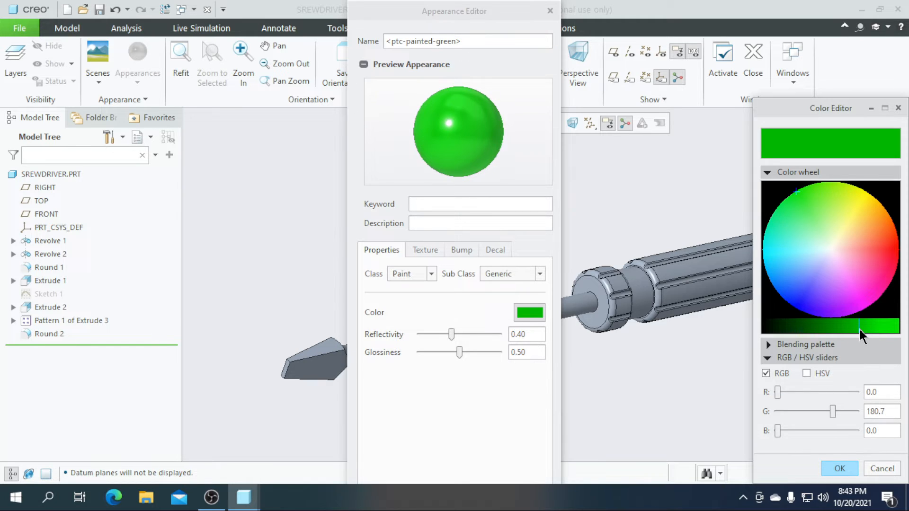
{"action": "left_click", "coordinate": [840, 468]}
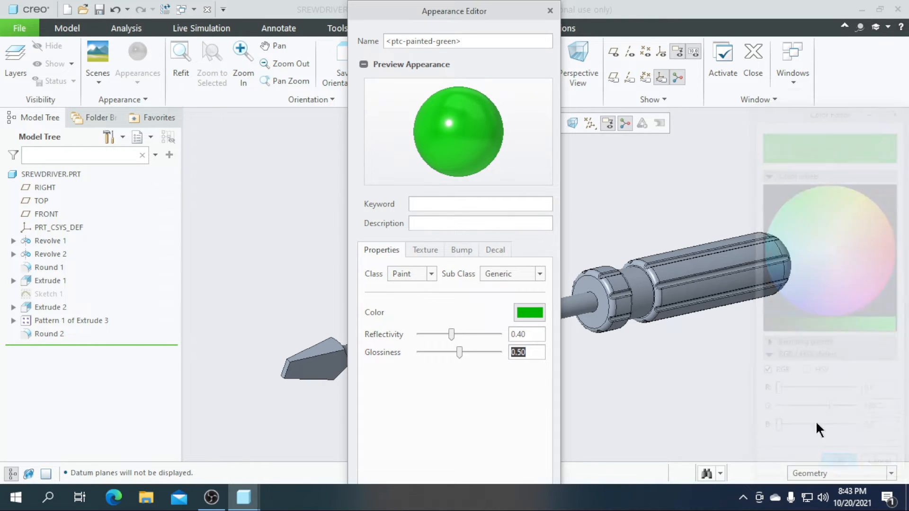
{"action": "left_click", "coordinate": [550, 10]}
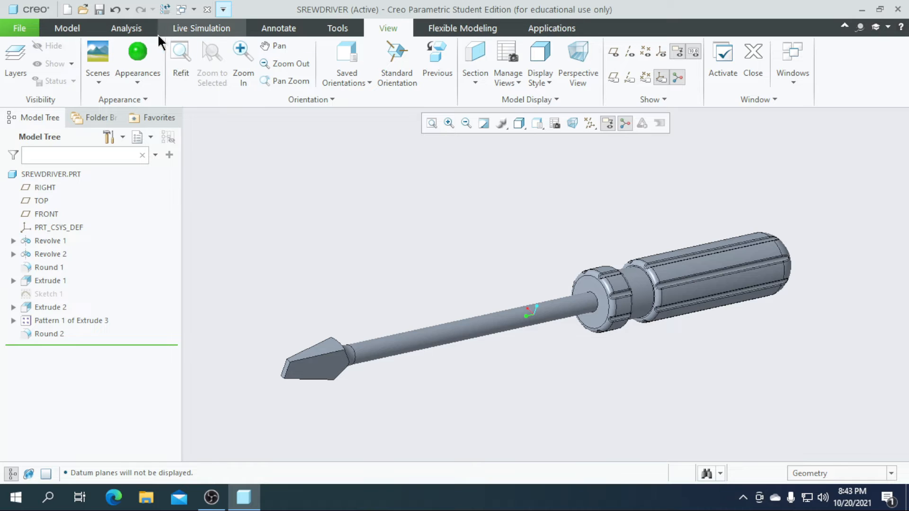
Step: Start applying the new green appearance with selection limited to Intent Surface, picking the handle and collar body and their rounded edges
{"action": "left_click", "coordinate": [140, 53]}
{"action": "left_click", "coordinate": [891, 473]}
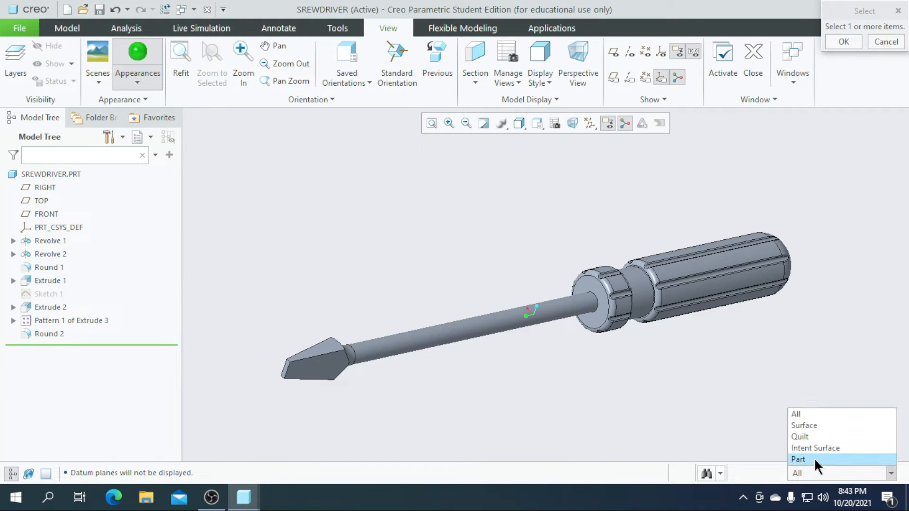
{"action": "left_click", "coordinate": [815, 448]}
{"action": "scroll", "coordinate": [523, 266], "scroll_direction": "down", "scroll_amount": 5}
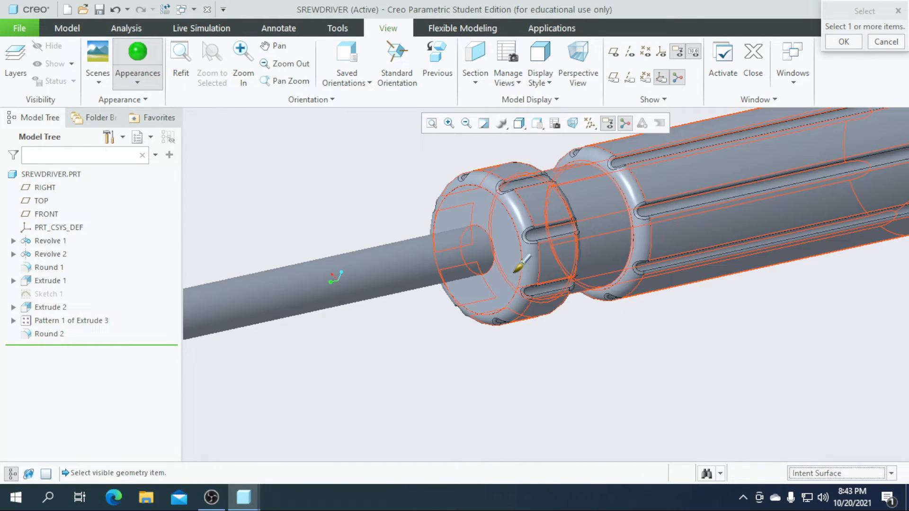
{"action": "left_click", "coordinate": [516, 269]}
{"action": "left_click", "coordinate": [536, 268], "text": "ctrl"}
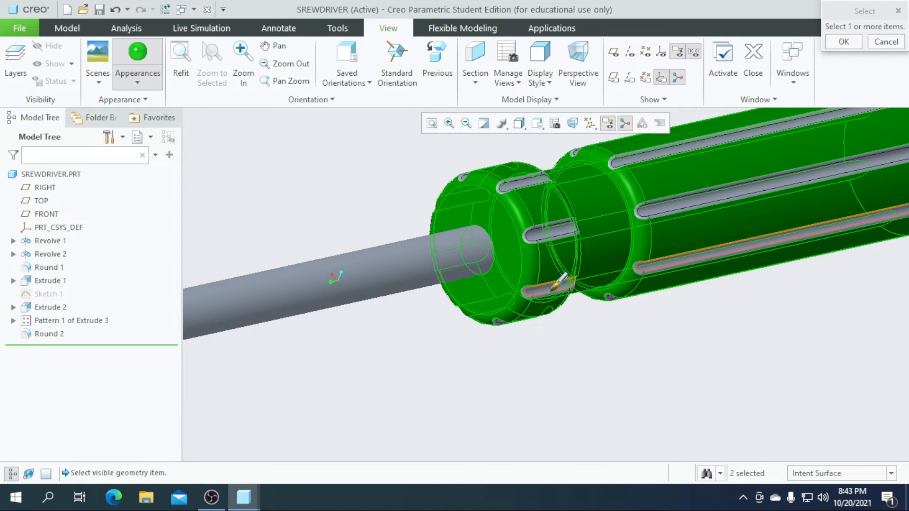
Step: Add the three unpainted near-side groove surfaces to the green appearance selection
{"action": "left_click", "coordinate": [552, 287], "text": "ctrl"}
{"action": "scroll", "coordinate": [551, 287], "scroll_direction": "down", "scroll_amount": 5}
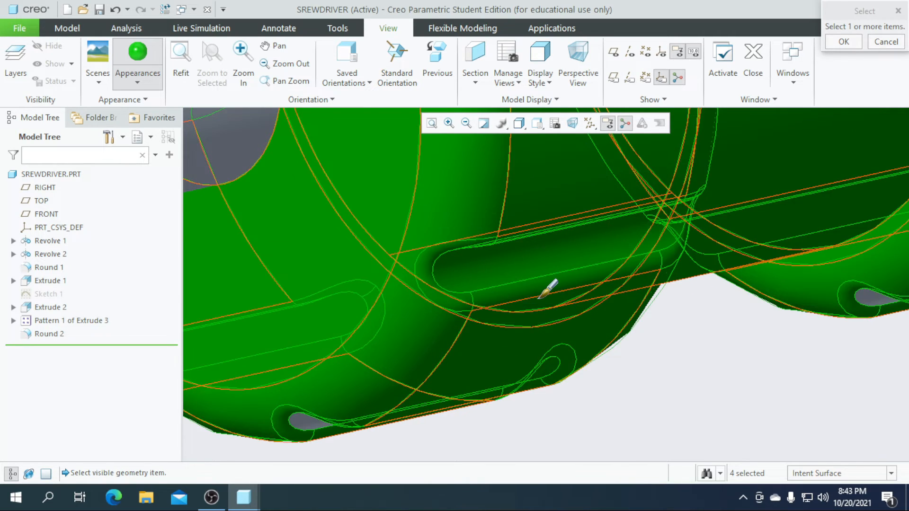
{"action": "scroll", "coordinate": [539, 298], "scroll_direction": "up", "scroll_amount": 5}
{"action": "left_click", "coordinate": [540, 194], "text": "ctrl"}
{"action": "scroll", "coordinate": [553, 297], "scroll_direction": "up", "scroll_amount": 5}
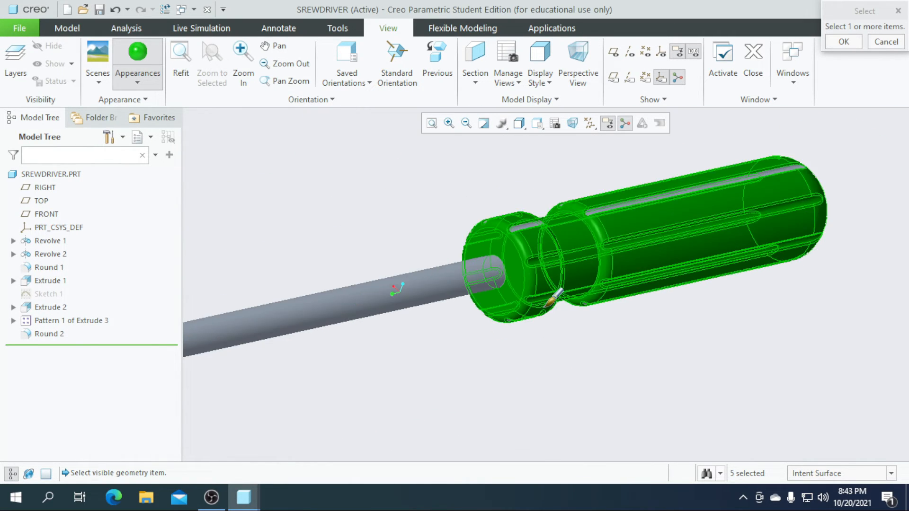
Step: Add the two adjacent grey groove surfaces on the upper side of the collar to the green appearance selection
{"action": "mouse_move", "coordinate": [553, 297]}
{"action": "middle_mouse_down"}
{"action": "mouse_move", "coordinate": [583, 351]}
{"action": "mouse_move", "coordinate": [539, 289]}
{"action": "middle_mouse_up"}
{"action": "scroll", "coordinate": [500, 210], "scroll_direction": "down", "scroll_amount": 3}
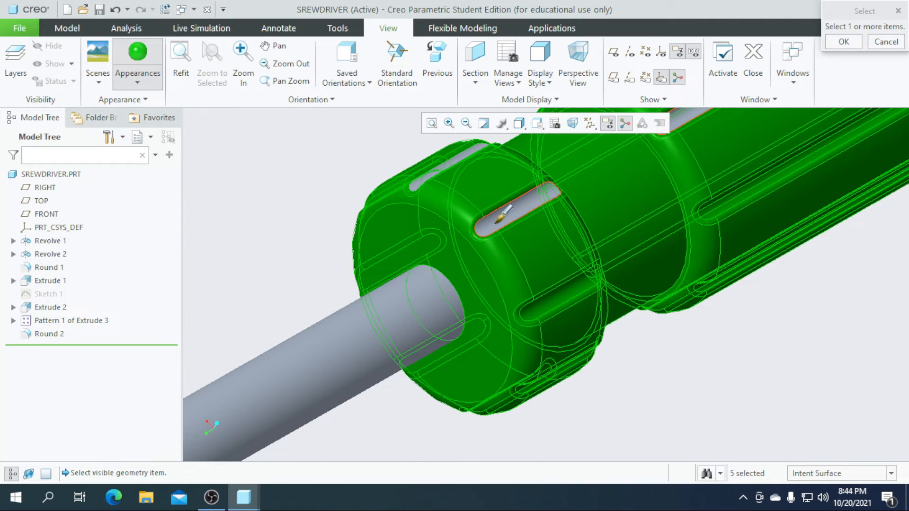
{"action": "left_click", "coordinate": [496, 222], "text": "ctrl"}
{"action": "left_click", "coordinate": [435, 167], "text": "ctrl"}
{"action": "scroll", "coordinate": [559, 284], "scroll_direction": "up", "scroll_amount": 3}
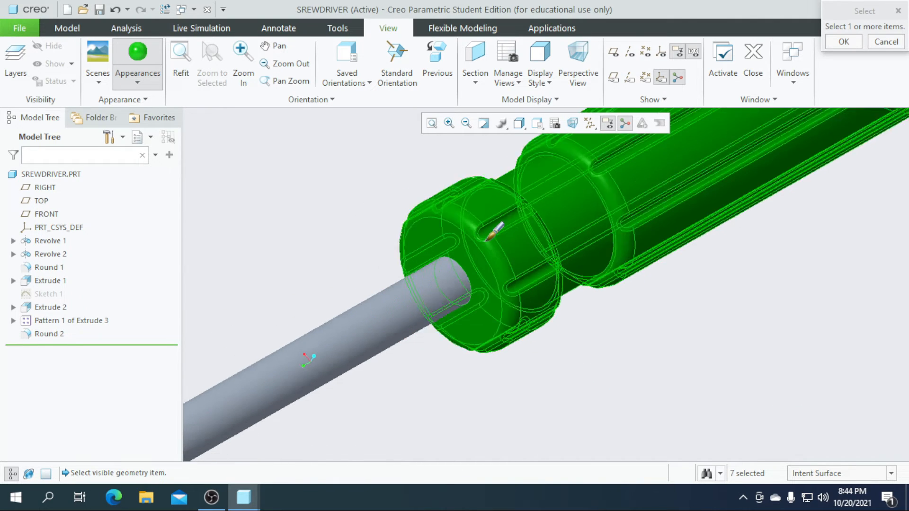
Step: Add the three remaining grey groove surfaces on the far side and apply the green appearance to the whole selection
{"action": "middle_click_drag", "start_coordinate": [559, 284], "coordinate": [629, 355]}
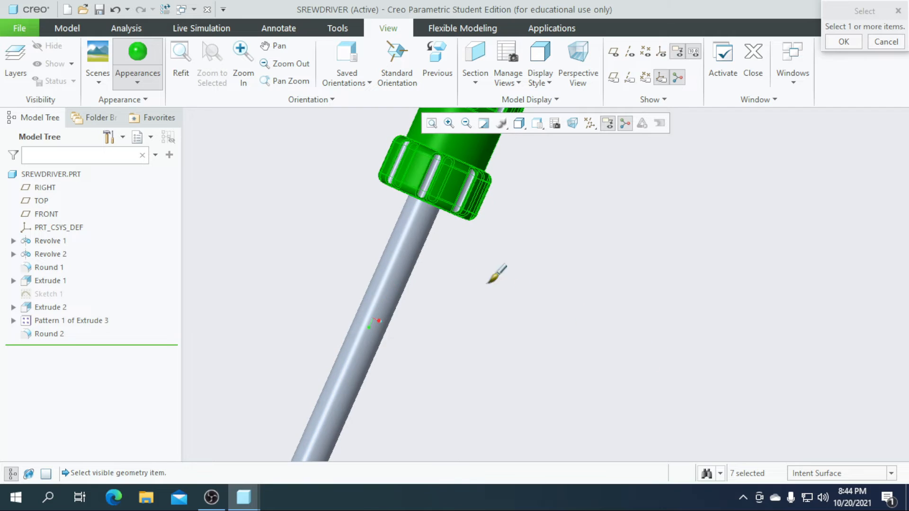
{"action": "scroll", "coordinate": [462, 189], "scroll_direction": "down", "scroll_amount": 3}
{"action": "left_click", "coordinate": [480, 204], "text": "ctrl"}
{"action": "left_click", "coordinate": [370, 180], "text": "ctrl"}
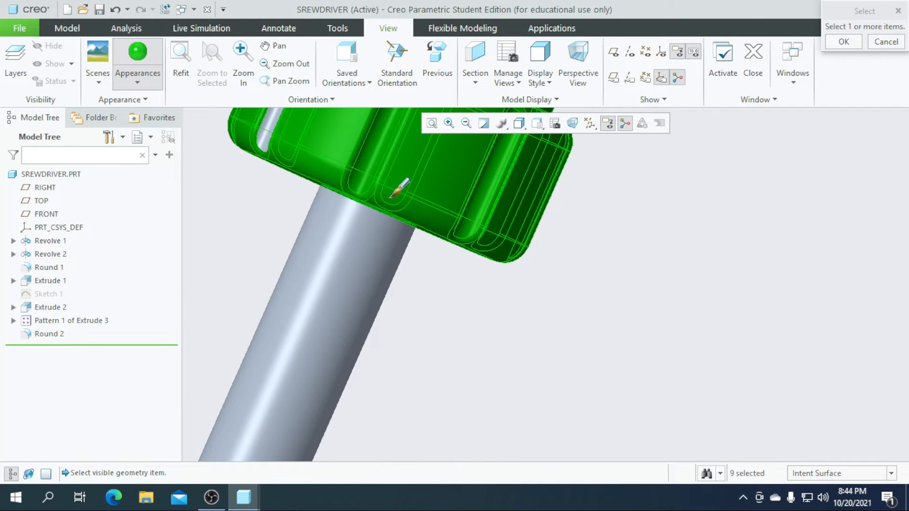
{"action": "scroll", "coordinate": [521, 307], "scroll_direction": "up", "scroll_amount": 3}
{"action": "scroll", "coordinate": [407, 193], "scroll_direction": "down", "scroll_amount": 3}
{"action": "left_click", "coordinate": [374, 183], "text": "ctrl"}
{"action": "scroll", "coordinate": [568, 341], "scroll_direction": "up", "scroll_amount": 4}
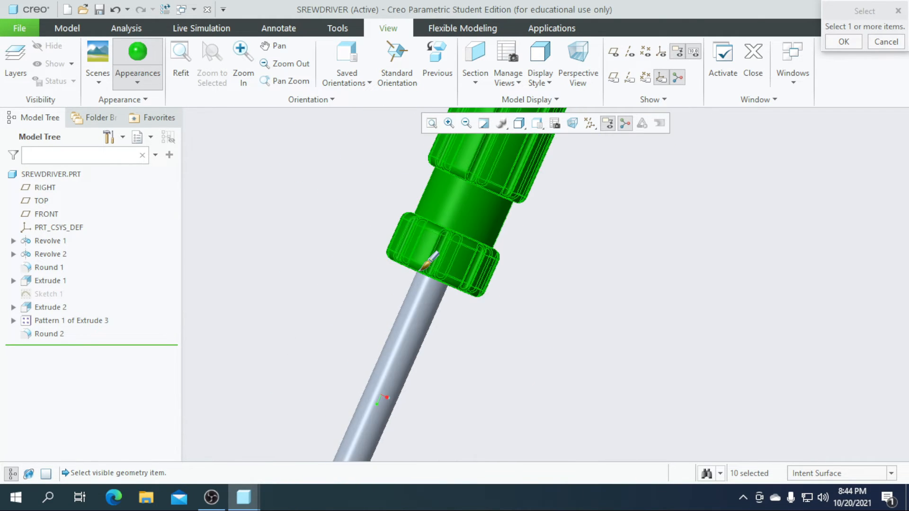
{"action": "mouse_move", "coordinate": [569, 341]}
{"action": "middle_mouse_down"}
{"action": "mouse_move", "coordinate": [495, 300]}
{"action": "mouse_move", "coordinate": [478, 341]}
{"action": "mouse_move", "coordinate": [515, 400]}
{"action": "mouse_move", "coordinate": [556, 280]}
{"action": "mouse_move", "coordinate": [584, 303]}
{"action": "mouse_move", "coordinate": [554, 339]}
{"action": "middle_mouse_up"}
{"action": "scroll", "coordinate": [493, 298], "scroll_direction": "down", "scroll_amount": 5}
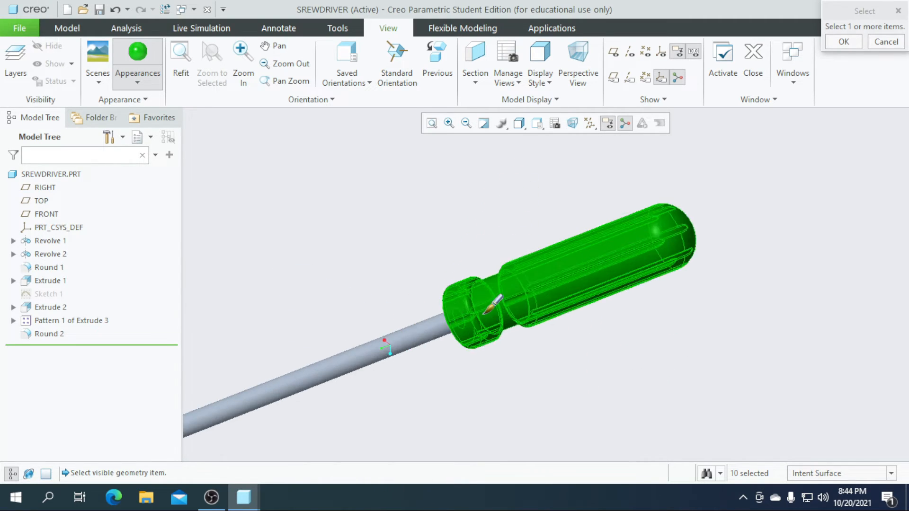
{"action": "left_click", "coordinate": [843, 43]}
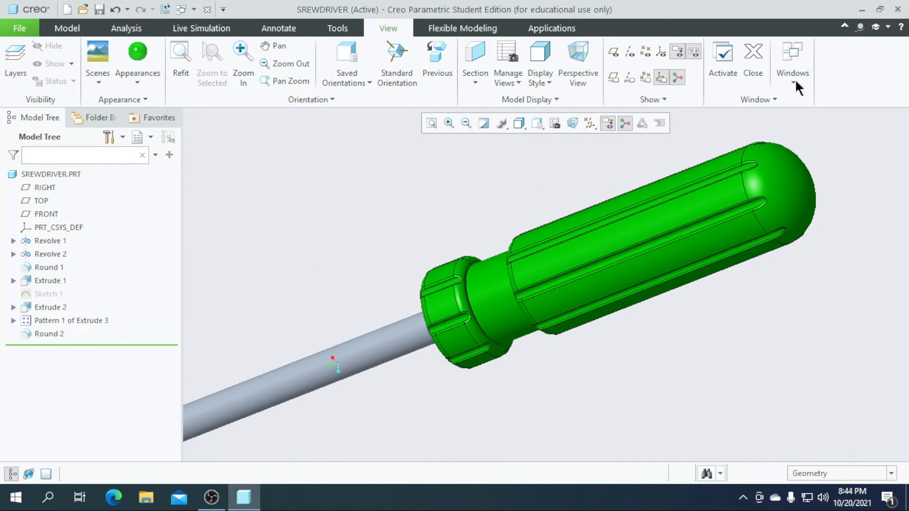
Step: Start applying the shiny silver metallic appearance with selection limited to Intent Surface
{"action": "scroll", "coordinate": [698, 296], "scroll_direction": "up", "scroll_amount": 3}
{"action": "middle_click_drag", "start_coordinate": [698, 296], "coordinate": [721, 308]}
{"action": "left_click", "coordinate": [139, 88]}
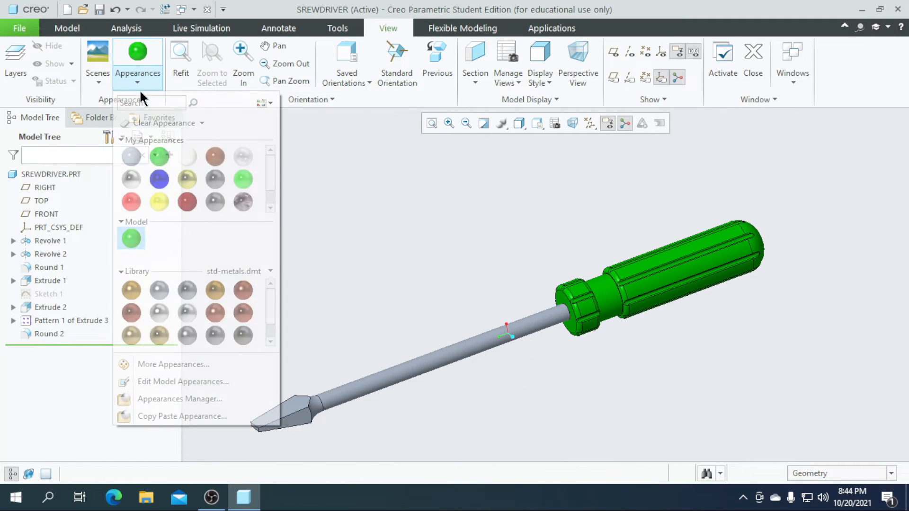
{"action": "left_click", "coordinate": [129, 179]}
{"action": "scroll", "coordinate": [462, 214], "scroll_direction": "up", "scroll_amount": 2}
{"action": "scroll", "coordinate": [384, 303], "scroll_direction": "down", "scroll_amount": 2}
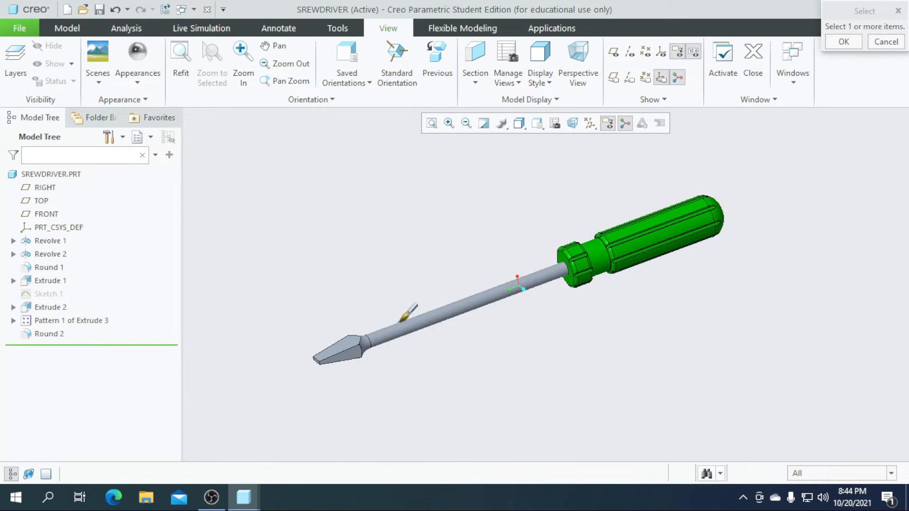
{"action": "left_click", "coordinate": [841, 474]}
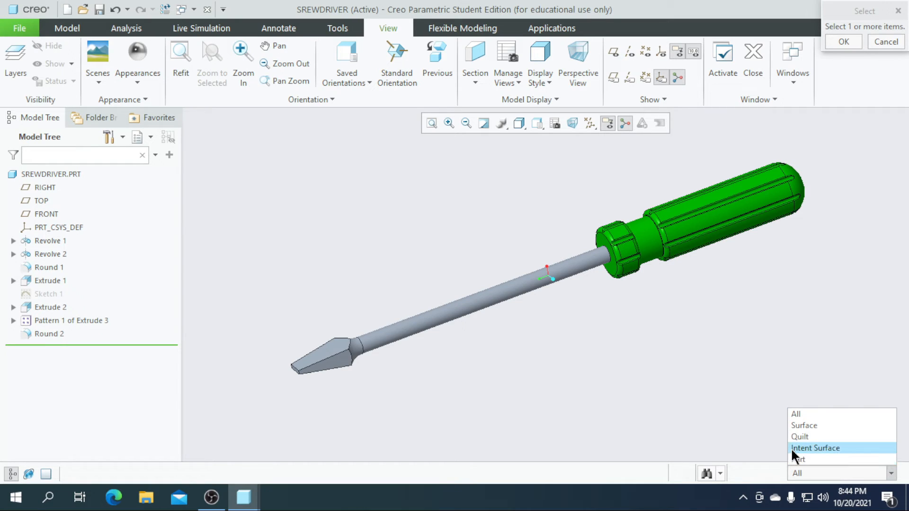
{"action": "left_click", "coordinate": [791, 448]}
Step: Apply the metallic appearance to the flat tip surfaces, the tip's sides, the neck and the shaft
{"action": "scroll", "coordinate": [343, 356], "scroll_direction": "down", "scroll_amount": 3}
{"action": "left_click", "coordinate": [337, 346]}
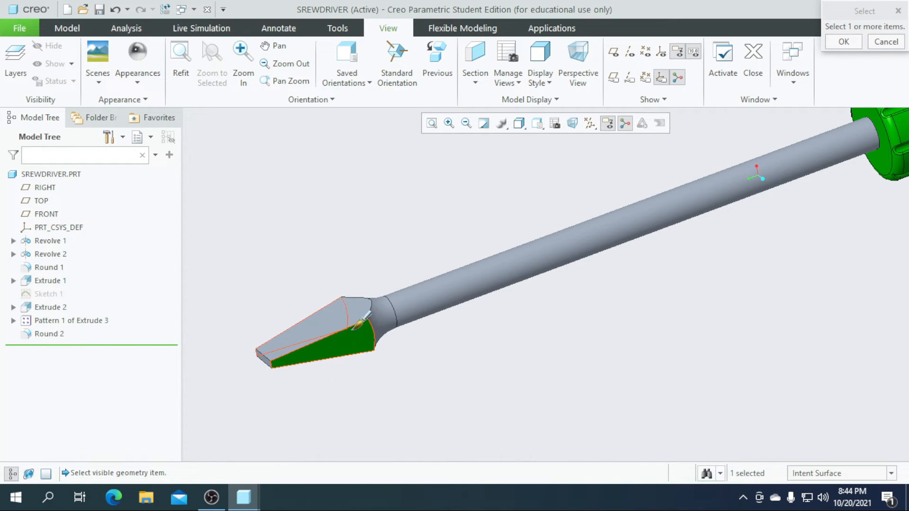
{"action": "left_click", "coordinate": [351, 321], "text": "ctrl"}
{"action": "scroll", "coordinate": [374, 320], "scroll_direction": "down", "scroll_amount": 3}
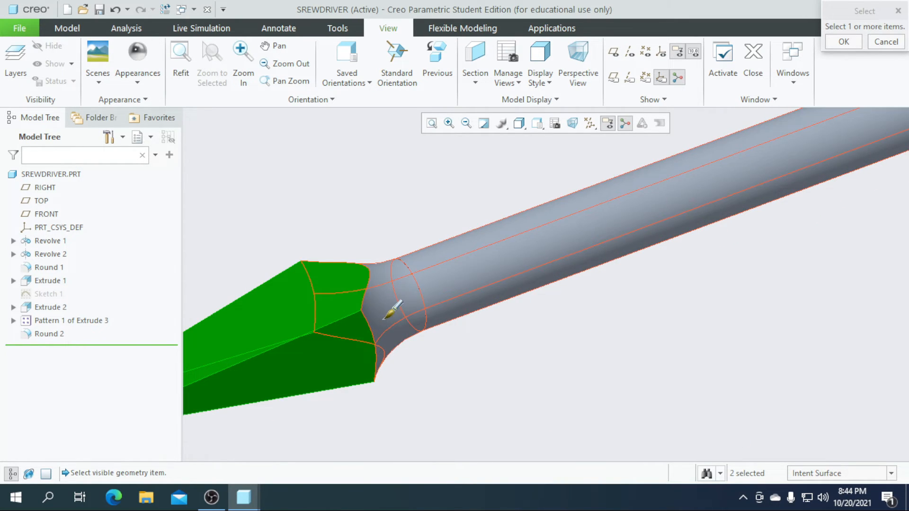
{"action": "left_click", "coordinate": [386, 317], "text": "ctrl"}
{"action": "scroll", "coordinate": [410, 357], "scroll_direction": "up", "scroll_amount": 5}
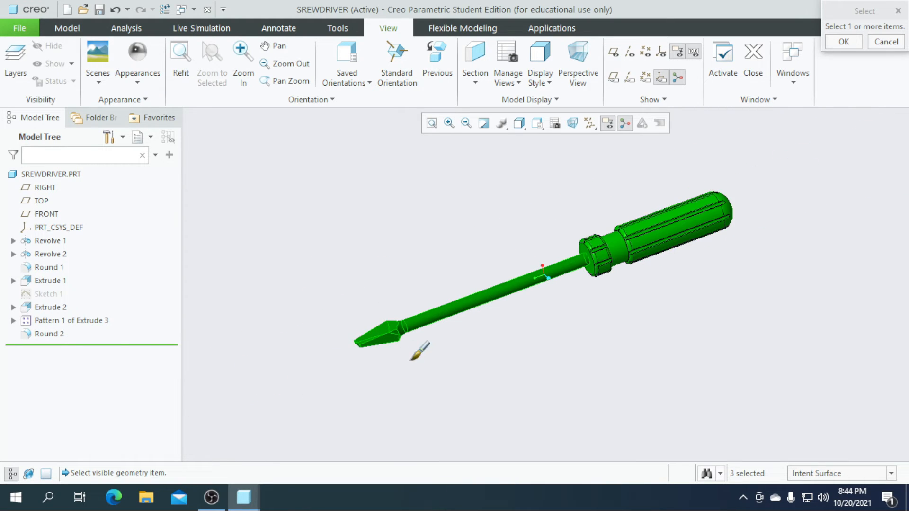
{"action": "middle_click_drag", "start_coordinate": [410, 360], "coordinate": [464, 378]}
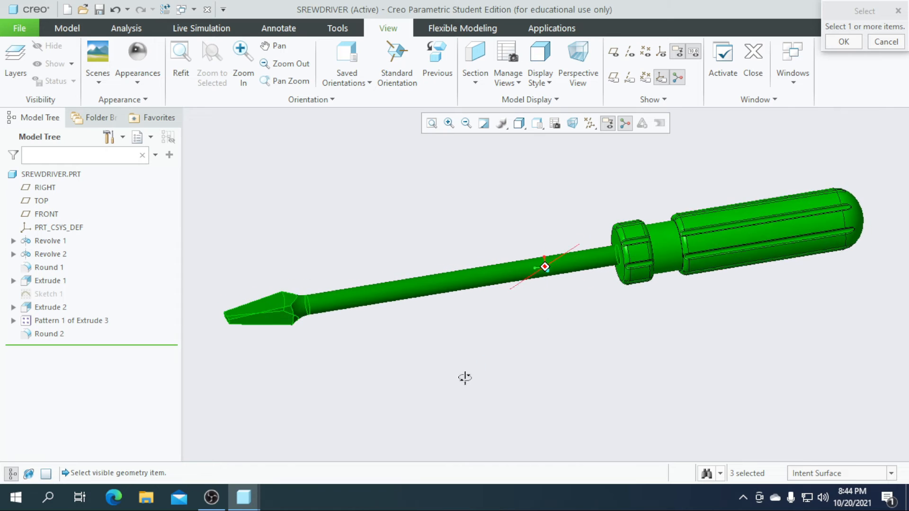
{"action": "scroll", "coordinate": [284, 322], "scroll_direction": "down", "scroll_amount": 4}
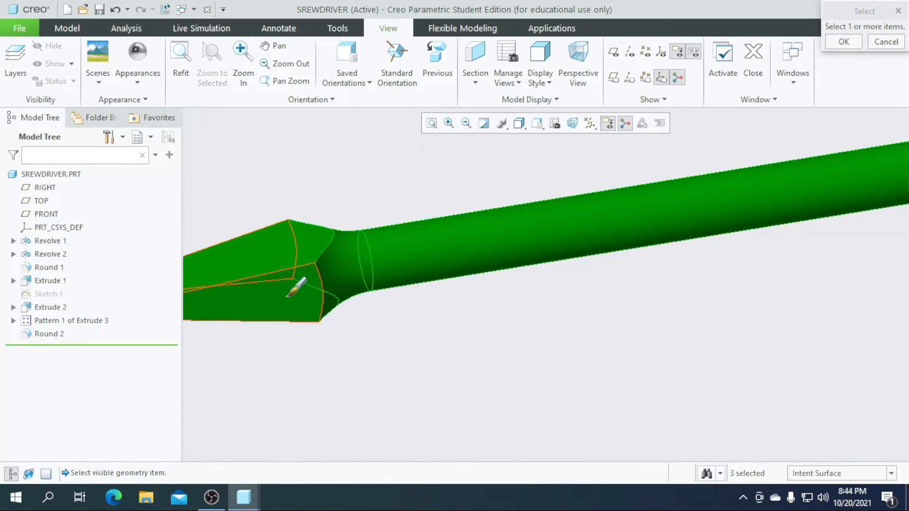
{"action": "scroll", "coordinate": [307, 300], "scroll_direction": "up", "scroll_amount": 3}
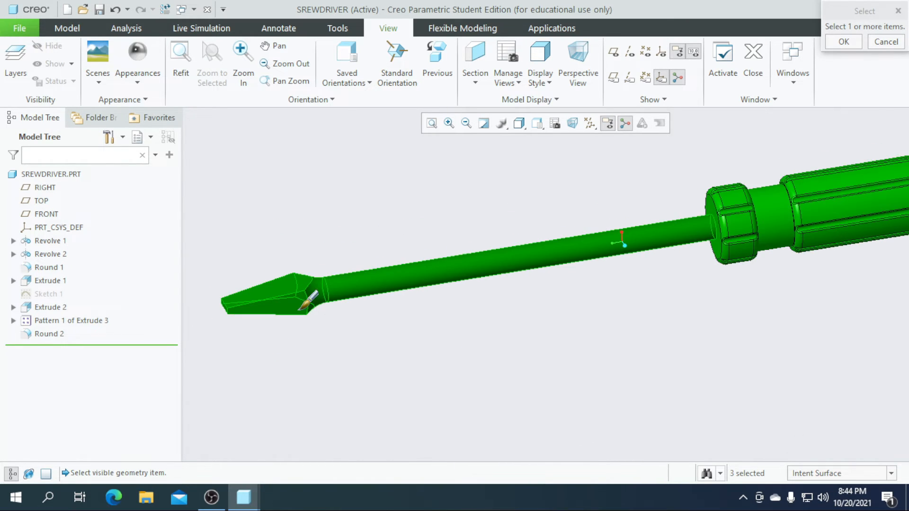
{"action": "left_click", "coordinate": [843, 43]}
Step: Apply the green appearance to the remaining grey grip groove on the far side of the handle and collar
{"action": "scroll", "coordinate": [434, 333], "scroll_direction": "up", "scroll_amount": 3}
{"action": "middle_click_drag", "start_coordinate": [434, 333], "coordinate": [560, 308]}
{"action": "scroll", "coordinate": [376, 305], "scroll_direction": "down", "scroll_amount": 4}
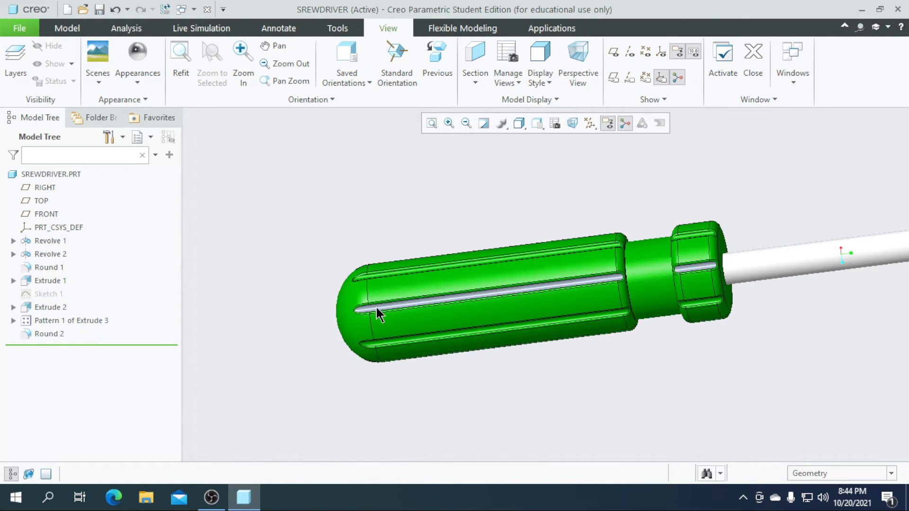
{"action": "left_click", "coordinate": [152, 84]}
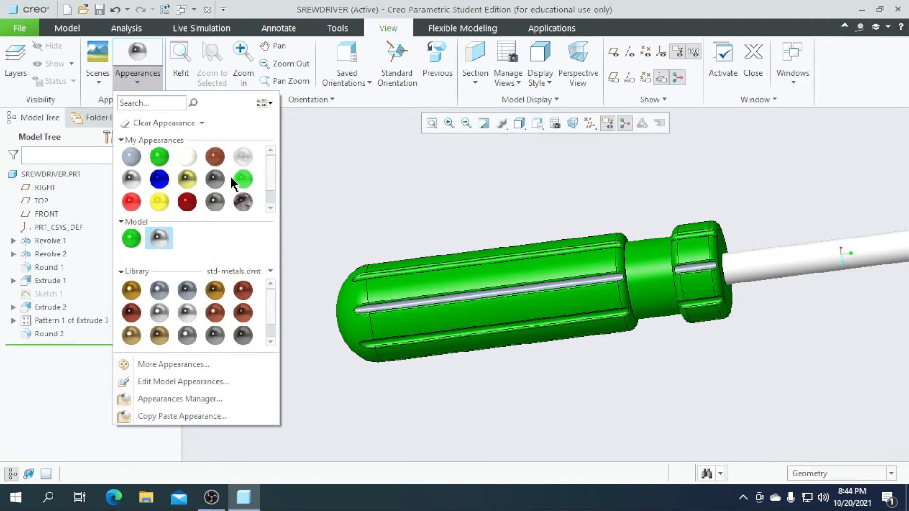
{"action": "left_click", "coordinate": [161, 155]}
{"action": "scroll", "coordinate": [204, 315], "scroll_direction": "down", "scroll_amount": 5}
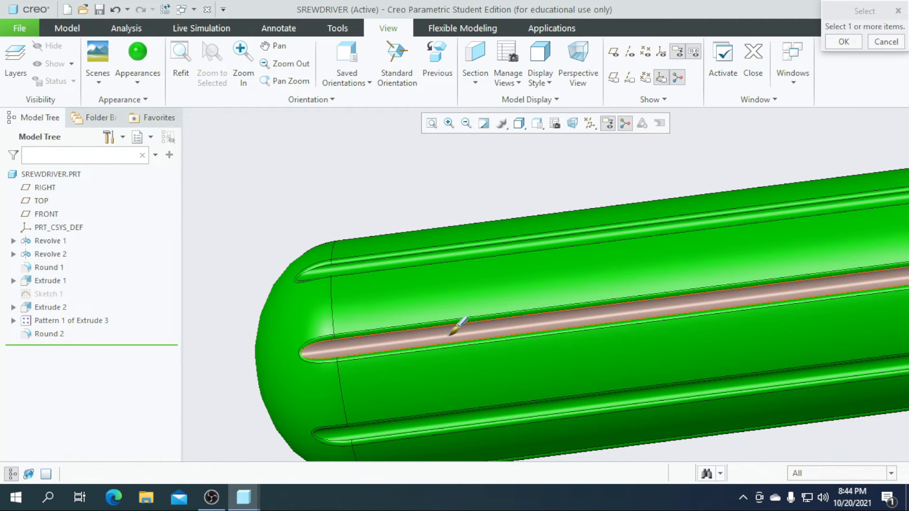
{"action": "scroll", "coordinate": [605, 316], "scroll_direction": "up", "scroll_amount": 4}
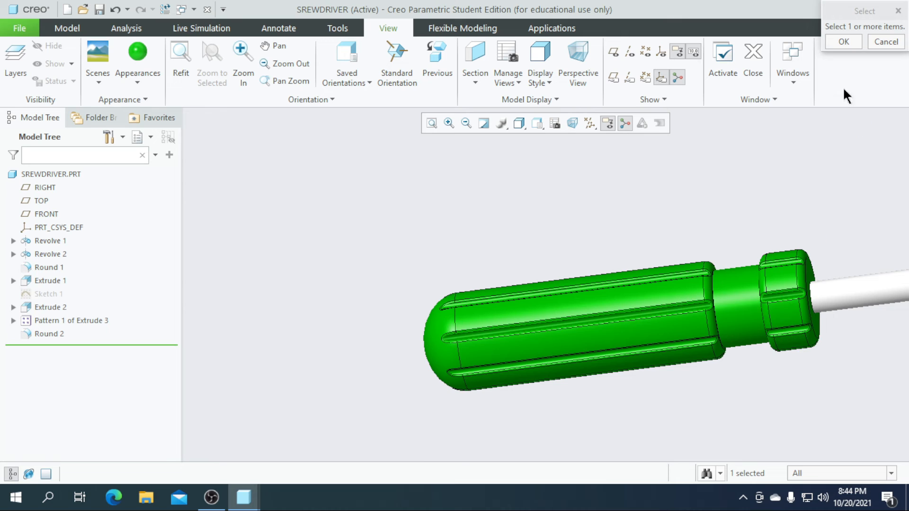
{"action": "left_click", "coordinate": [844, 41]}
Step: Set the display style to Shading With Reflections and inspect the screwdriver from several angles
{"action": "scroll", "coordinate": [443, 282], "scroll_direction": "up", "scroll_amount": 3}
{"action": "middle_click_drag", "start_coordinate": [443, 281], "coordinate": [591, 349]}
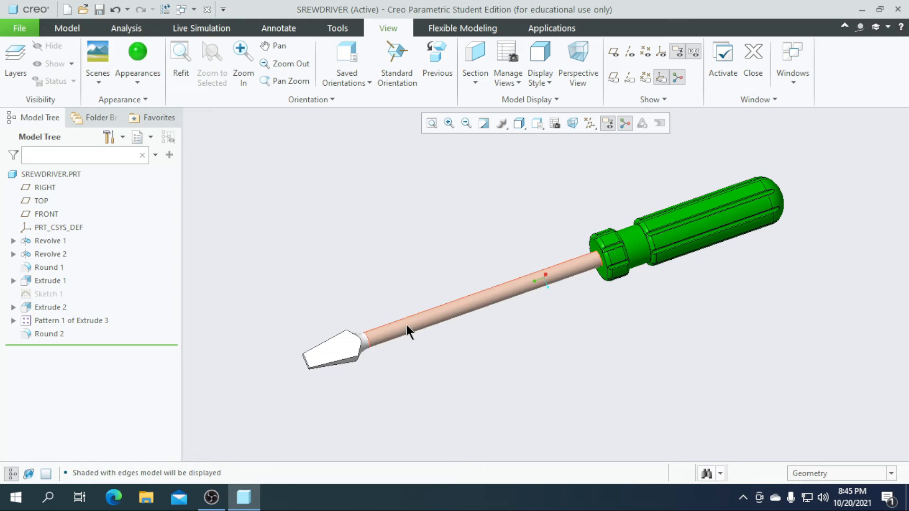
{"action": "middle_click_drag", "start_coordinate": [410, 280], "coordinate": [422, 269]}
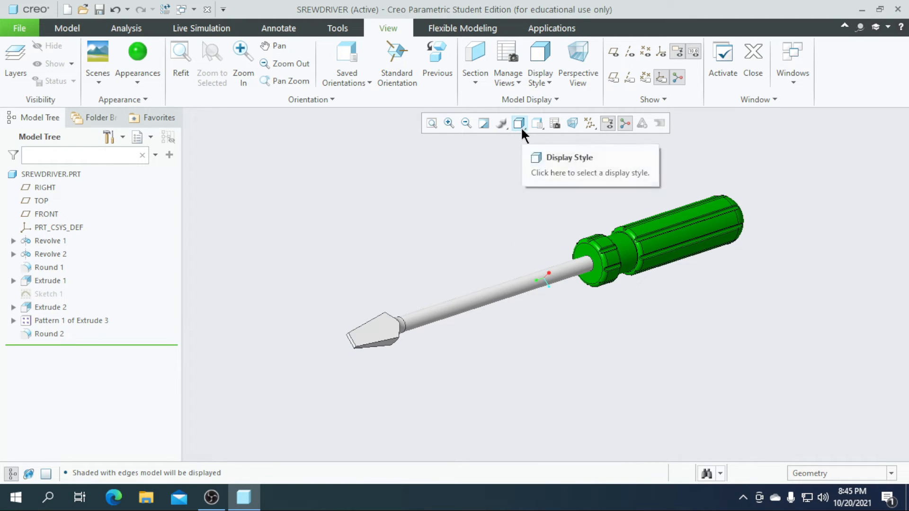
{"action": "left_click", "coordinate": [521, 127]}
{"action": "left_click", "coordinate": [545, 142]}
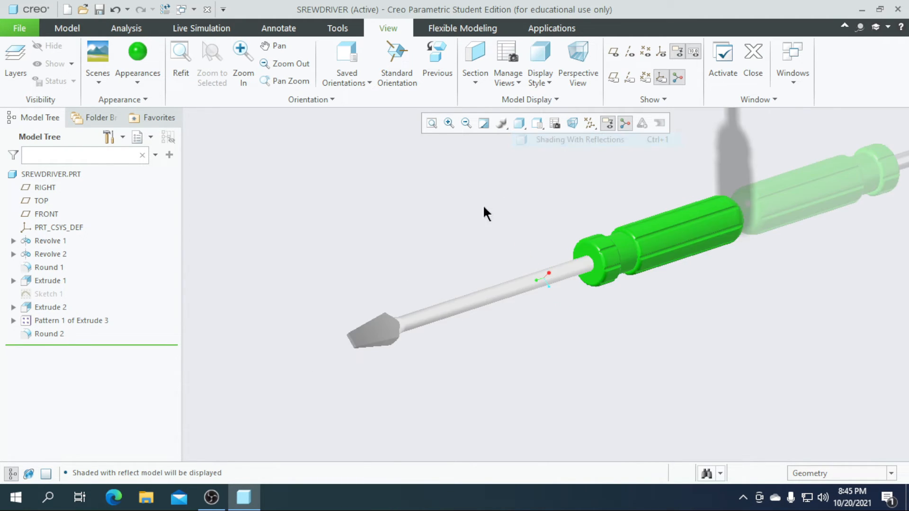
{"action": "mouse_move", "coordinate": [477, 256]}
{"action": "middle_mouse_down"}
{"action": "mouse_move", "coordinate": [431, 305]}
{"action": "mouse_move", "coordinate": [452, 306]}
{"action": "mouse_move", "coordinate": [473, 370]}
{"action": "mouse_move", "coordinate": [444, 374]}
{"action": "mouse_move", "coordinate": [426, 328]}
{"action": "mouse_move", "coordinate": [429, 287]}
{"action": "mouse_move", "coordinate": [443, 298]}
{"action": "mouse_move", "coordinate": [418, 306]}
{"action": "middle_mouse_up"}
{"action": "mouse_move", "coordinate": [569, 355]}
{"action": "middle_mouse_down"}
{"action": "mouse_move", "coordinate": [586, 311]}
{"action": "mouse_move", "coordinate": [568, 331]}
{"action": "mouse_move", "coordinate": [586, 315]}
{"action": "mouse_move", "coordinate": [560, 328]}
{"action": "mouse_move", "coordinate": [562, 307]}
{"action": "mouse_move", "coordinate": [550, 311]}
{"action": "mouse_move", "coordinate": [563, 313]}
{"action": "middle_mouse_up"}
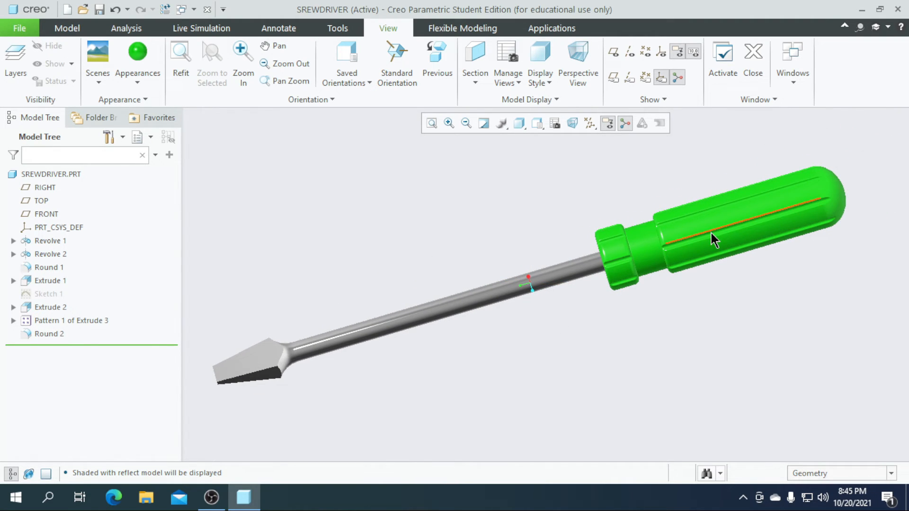
Step: Edit the model appearance <ptc-painted-green> - 1 and set its colour to a darker green
{"action": "left_click", "coordinate": [142, 80]}
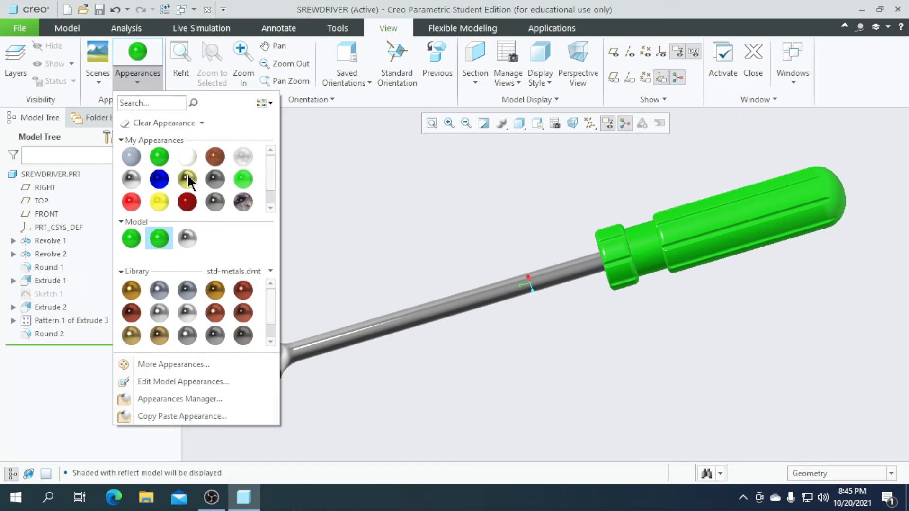
{"action": "right_click", "coordinate": [164, 232]}
{"action": "left_click", "coordinate": [203, 258]}
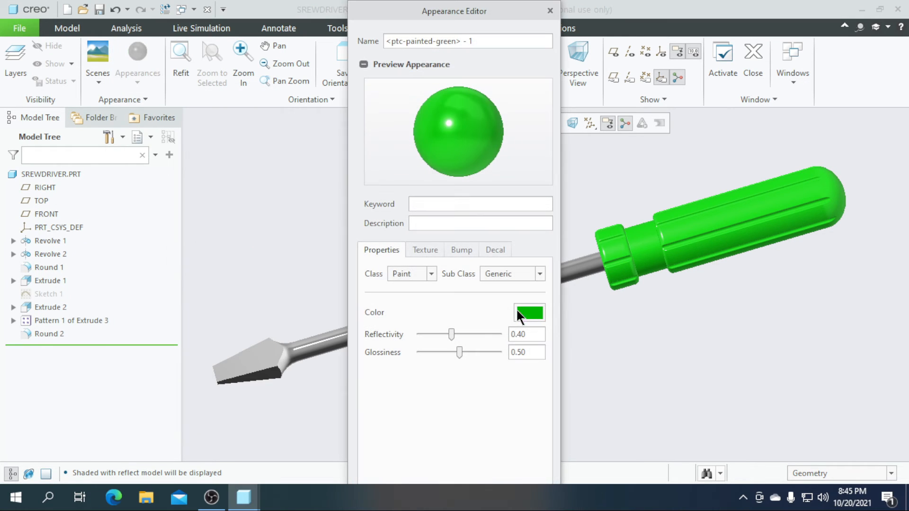
{"action": "left_click", "coordinate": [848, 327]}
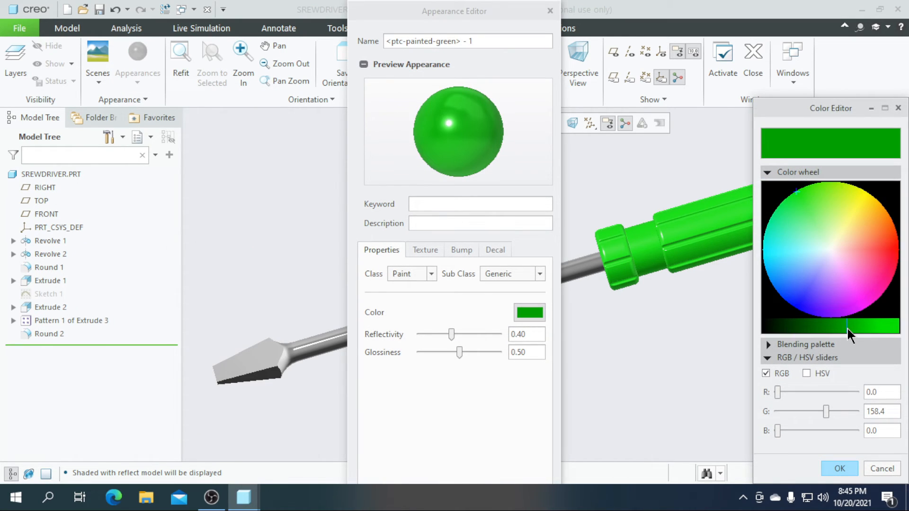
{"action": "left_click", "coordinate": [842, 326]}
{"action": "left_click", "coordinate": [839, 469]}
{"action": "left_click", "coordinate": [552, 10]}
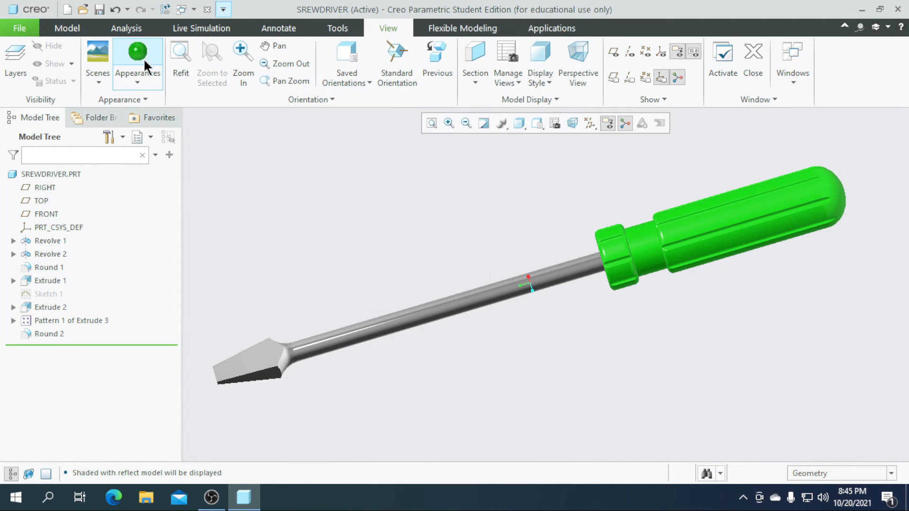
Step: Apply the current green appearance to the handle and collar surfaces and their rounded edges, with selection limited to Intent Surface
{"action": "left_click", "coordinate": [137, 55]}
{"action": "left_click", "coordinate": [843, 473]}
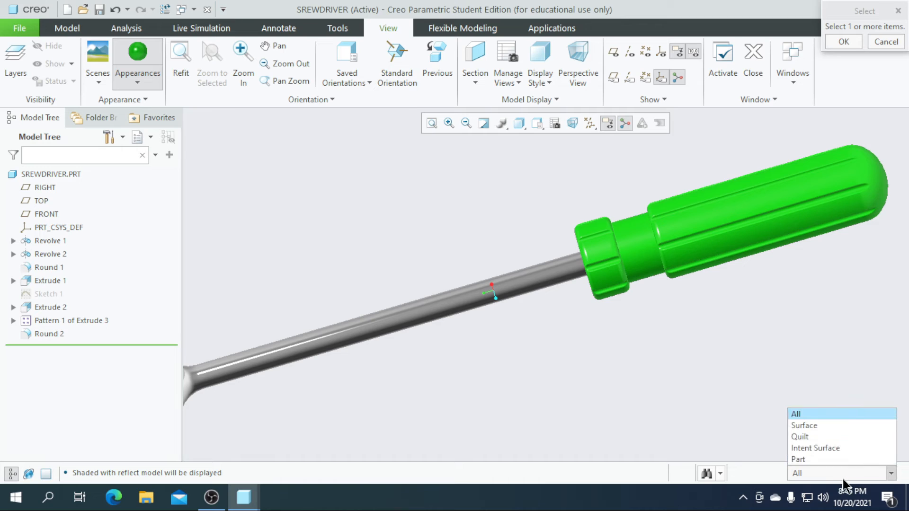
{"action": "left_click", "coordinate": [807, 449]}
{"action": "scroll", "coordinate": [609, 256], "scroll_direction": "up", "scroll_amount": 3}
{"action": "left_click", "coordinate": [598, 266]}
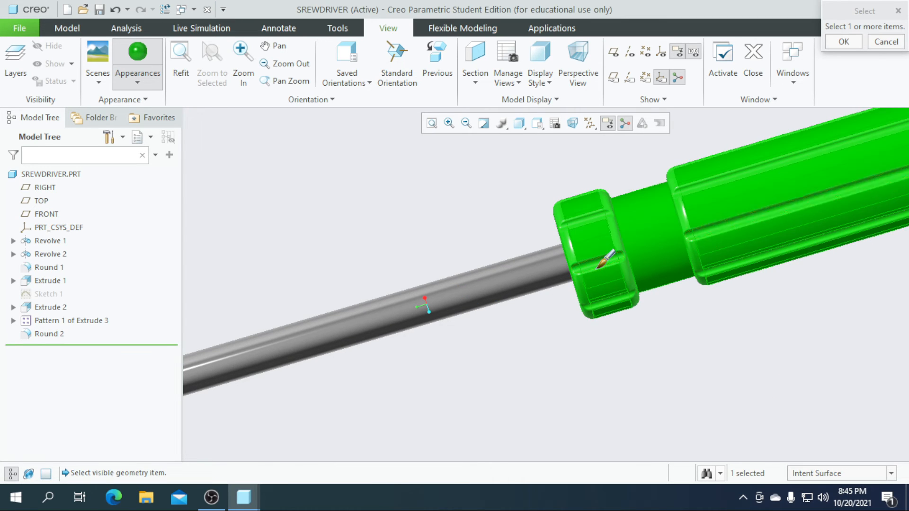
{"action": "left_click", "coordinate": [606, 286], "text": "ctrl"}
{"action": "scroll", "coordinate": [607, 287], "scroll_direction": "up", "scroll_amount": 2}
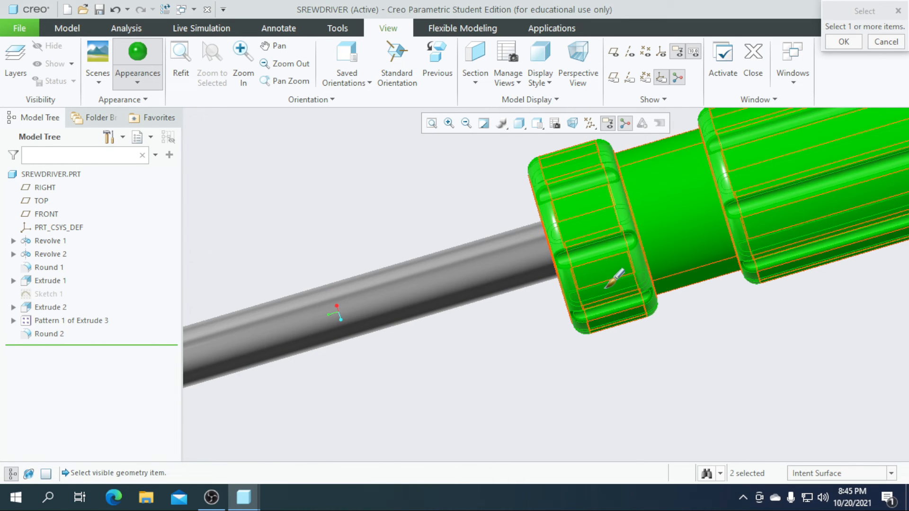
{"action": "left_click", "coordinate": [635, 260], "text": "ctrl"}
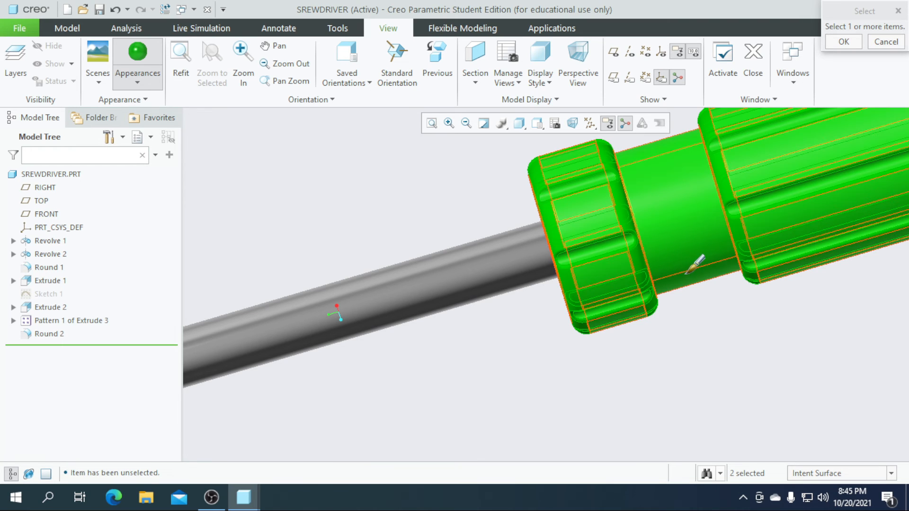
{"action": "scroll", "coordinate": [518, 254], "scroll_direction": "down", "scroll_amount": 3}
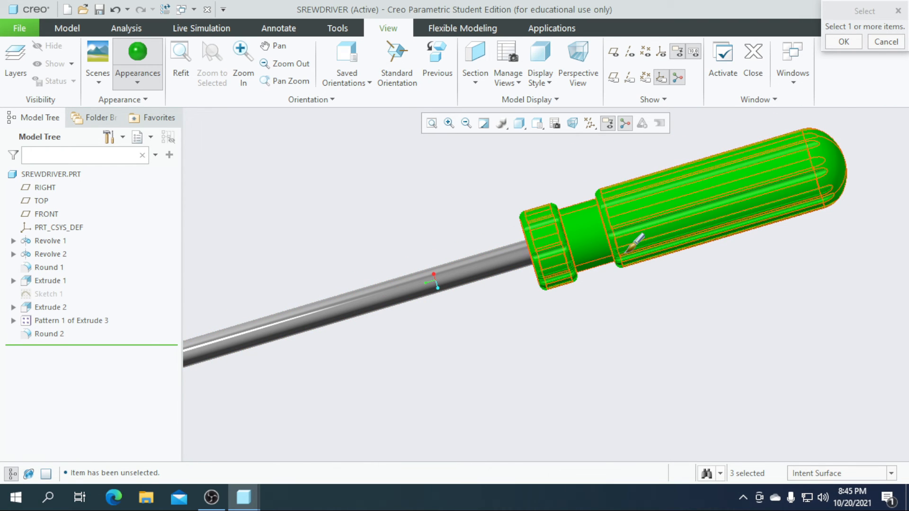
{"action": "left_click", "coordinate": [599, 242], "text": "ctrl"}
{"action": "left_click", "coordinate": [838, 40]}
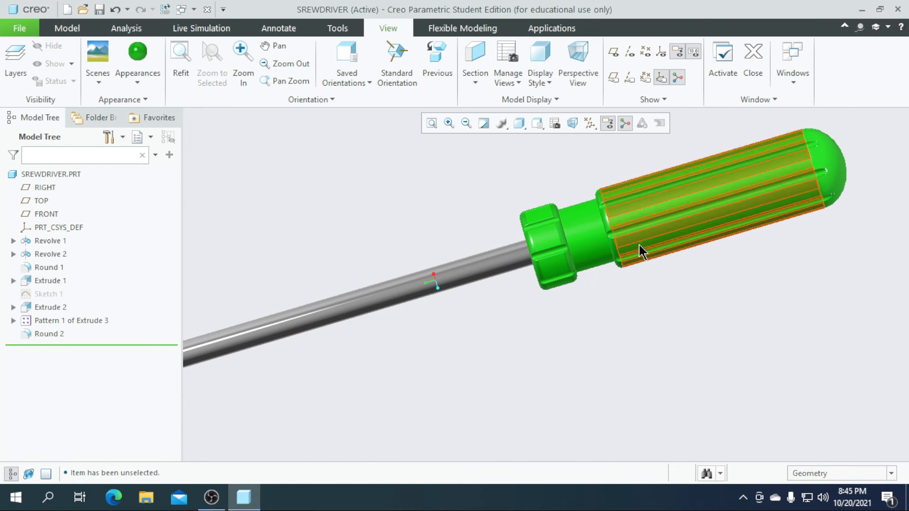
Step: Try the sandy desert scene with a blue sky on the model and inspect its reflections
{"action": "middle_click_drag", "start_coordinate": [668, 290], "coordinate": [690, 292]}
{"action": "mouse_move", "coordinate": [655, 325]}
{"action": "middle_mouse_down"}
{"action": "mouse_move", "coordinate": [694, 260]}
{"action": "mouse_move", "coordinate": [688, 294]}
{"action": "mouse_move", "coordinate": [546, 339]}
{"action": "mouse_move", "coordinate": [565, 283]}
{"action": "mouse_move", "coordinate": [567, 300]}
{"action": "mouse_move", "coordinate": [549, 314]}
{"action": "mouse_move", "coordinate": [556, 339]}
{"action": "mouse_move", "coordinate": [529, 278]}
{"action": "mouse_move", "coordinate": [529, 231]}
{"action": "mouse_move", "coordinate": [534, 282]}
{"action": "mouse_move", "coordinate": [561, 322]}
{"action": "mouse_move", "coordinate": [536, 298]}
{"action": "middle_mouse_up"}
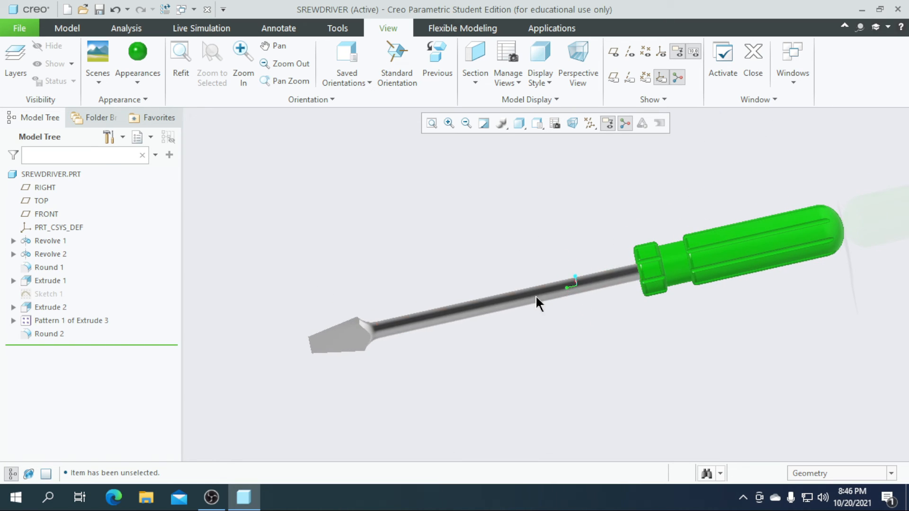
{"action": "left_click", "coordinate": [93, 80]}
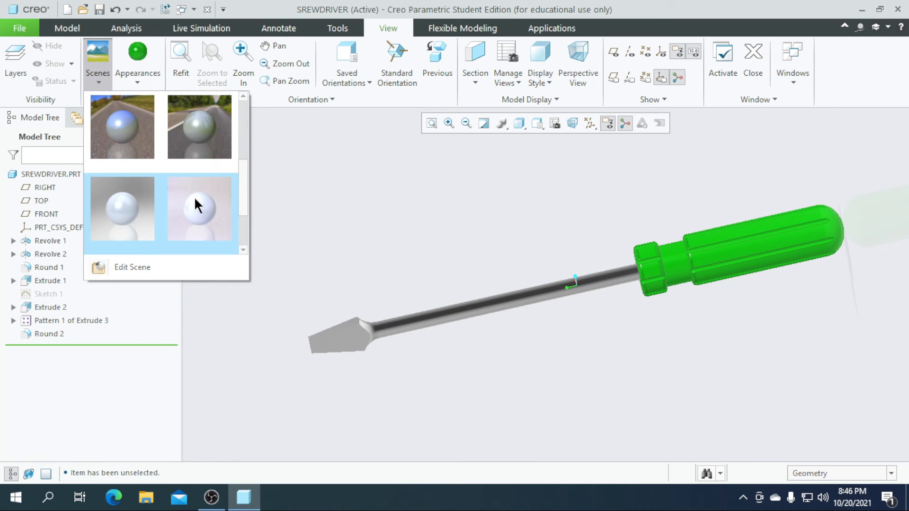
{"action": "scroll", "coordinate": [194, 201], "scroll_direction": "down", "scroll_amount": 1}
{"action": "scroll", "coordinate": [189, 203], "scroll_direction": "up", "scroll_amount": 2}
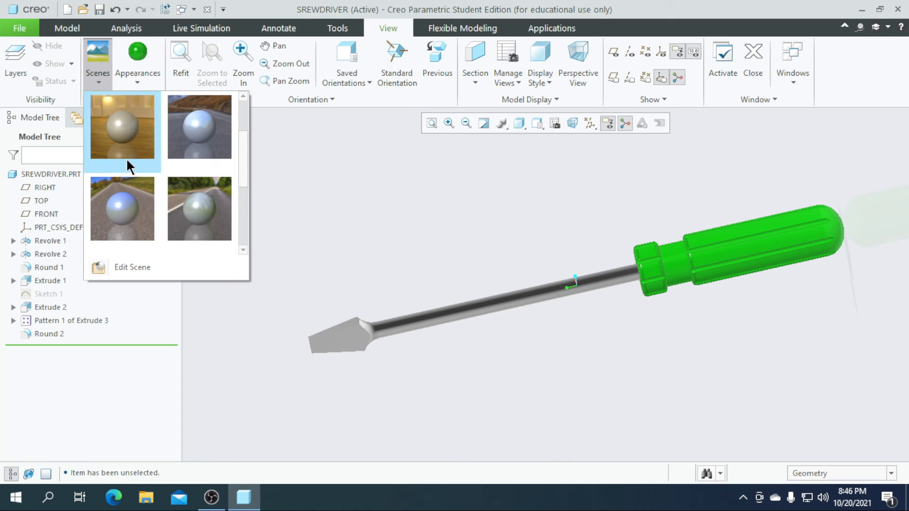
{"action": "scroll", "coordinate": [129, 166], "scroll_direction": "up", "scroll_amount": 1}
{"action": "left_click", "coordinate": [130, 139]}
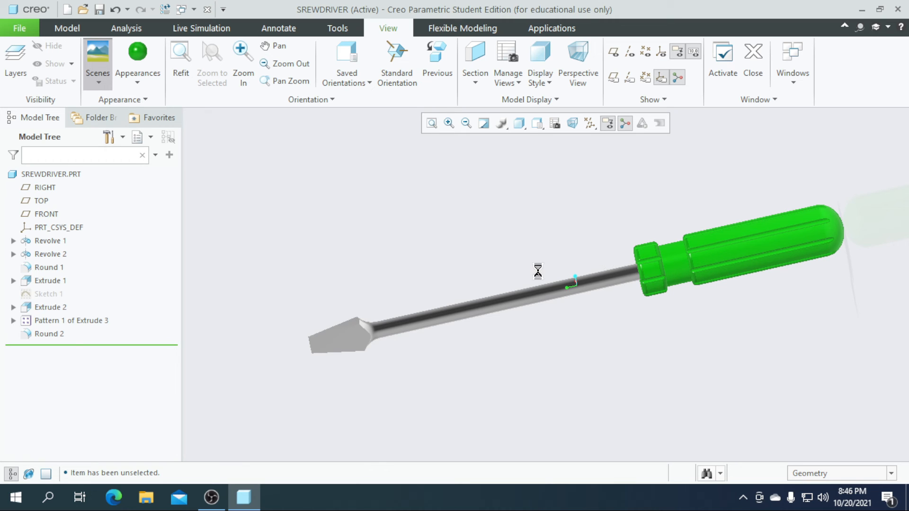
{"action": "mouse_move", "coordinate": [538, 271]}
{"action": "middle_mouse_down"}
{"action": "mouse_move", "coordinate": [476, 304]}
{"action": "mouse_move", "coordinate": [530, 284]}
{"action": "mouse_move", "coordinate": [559, 288]}
{"action": "mouse_move", "coordinate": [575, 270]}
{"action": "mouse_move", "coordinate": [583, 279]}
{"action": "mouse_move", "coordinate": [608, 270]}
{"action": "mouse_move", "coordinate": [497, 296]}
{"action": "mouse_move", "coordinate": [474, 327]}
{"action": "mouse_move", "coordinate": [370, 324]}
{"action": "mouse_move", "coordinate": [373, 309]}
{"action": "mouse_move", "coordinate": [378, 363]}
{"action": "mouse_move", "coordinate": [434, 357]}
{"action": "mouse_move", "coordinate": [403, 380]}
{"action": "middle_mouse_up"}
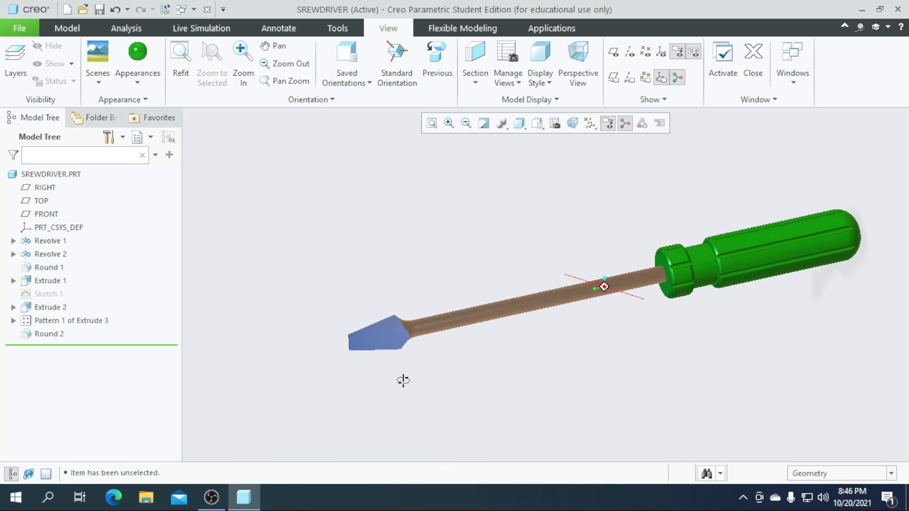
Step: Apply the bright white scene and inspect the screwdriver's reflections from several angles
{"action": "left_click", "coordinate": [84, 76]}
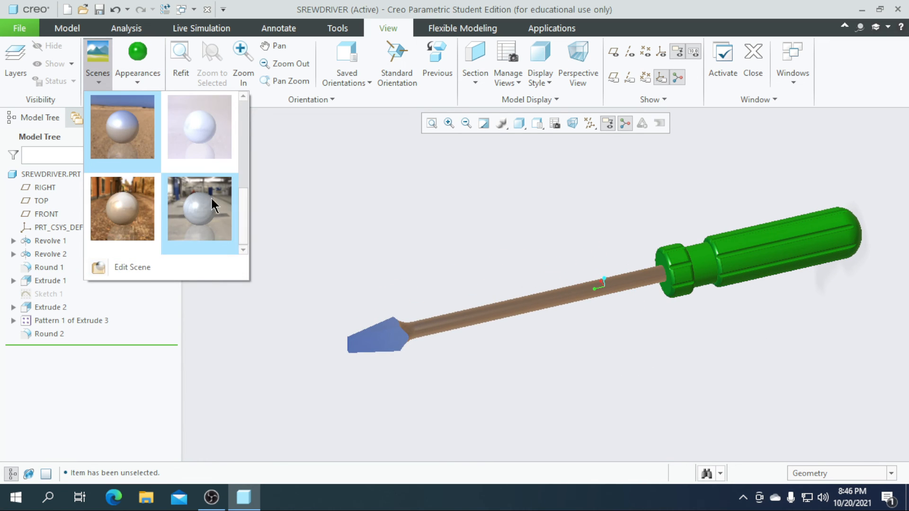
{"action": "left_click", "coordinate": [197, 152]}
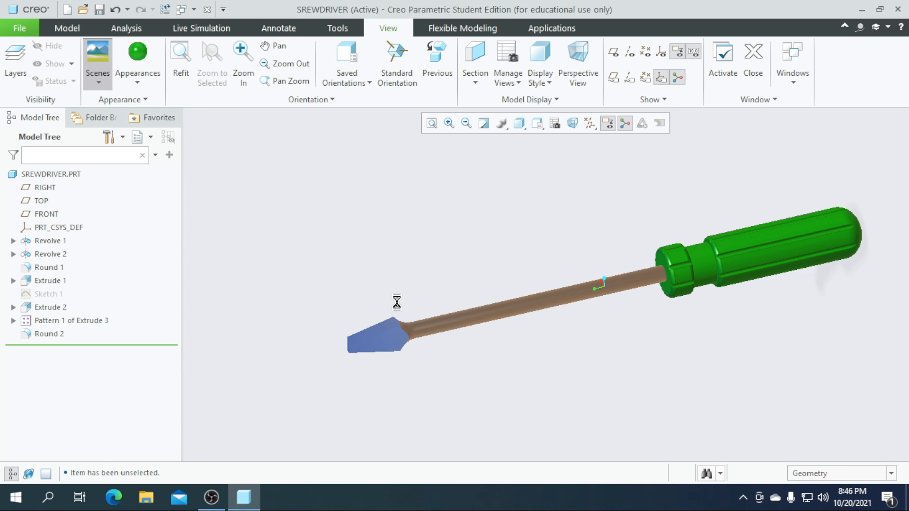
{"action": "middle_click_drag", "start_coordinate": [381, 311], "coordinate": [490, 420]}
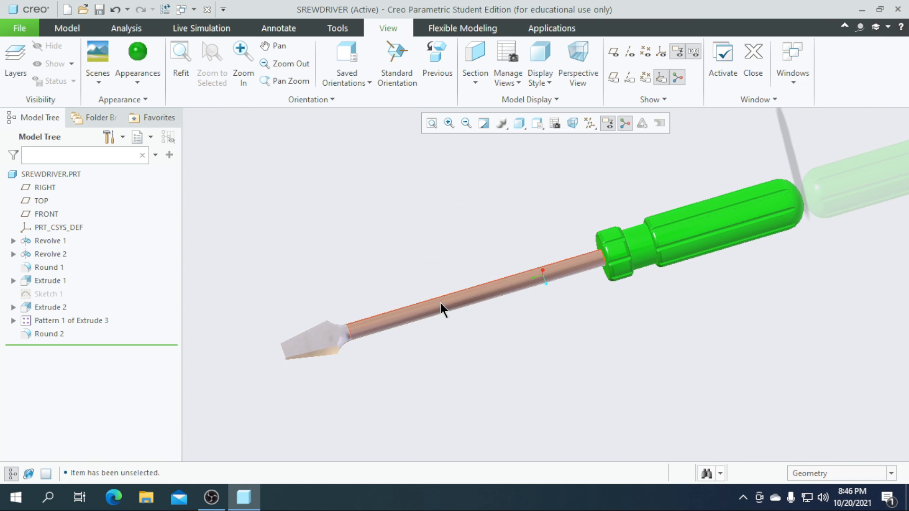
{"action": "scroll", "coordinate": [500, 235], "scroll_direction": "up", "scroll_amount": 2}
{"action": "scroll", "coordinate": [521, 237], "scroll_direction": "down", "scroll_amount": 2}
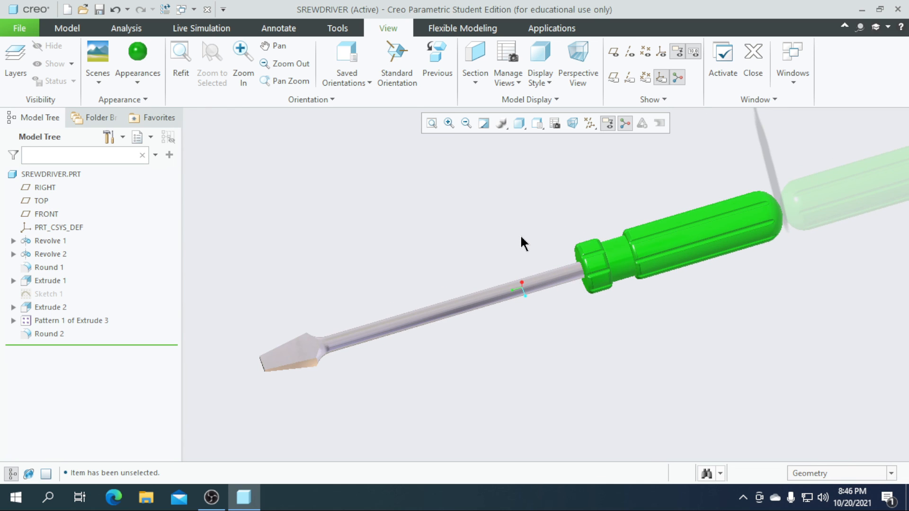
{"action": "mouse_move", "coordinate": [522, 243]}
{"action": "middle_mouse_down"}
{"action": "mouse_move", "coordinate": [556, 205]}
{"action": "mouse_move", "coordinate": [552, 225]}
{"action": "mouse_move", "coordinate": [507, 247]}
{"action": "mouse_move", "coordinate": [550, 303]}
{"action": "mouse_move", "coordinate": [541, 230]}
{"action": "mouse_move", "coordinate": [548, 205]}
{"action": "mouse_move", "coordinate": [536, 242]}
{"action": "mouse_move", "coordinate": [567, 250]}
{"action": "mouse_move", "coordinate": [610, 242]}
{"action": "mouse_move", "coordinate": [573, 255]}
{"action": "mouse_move", "coordinate": [544, 251]}
{"action": "mouse_move", "coordinate": [558, 251]}
{"action": "middle_mouse_up"}
{"action": "scroll", "coordinate": [559, 253], "scroll_direction": "up", "scroll_amount": 2}
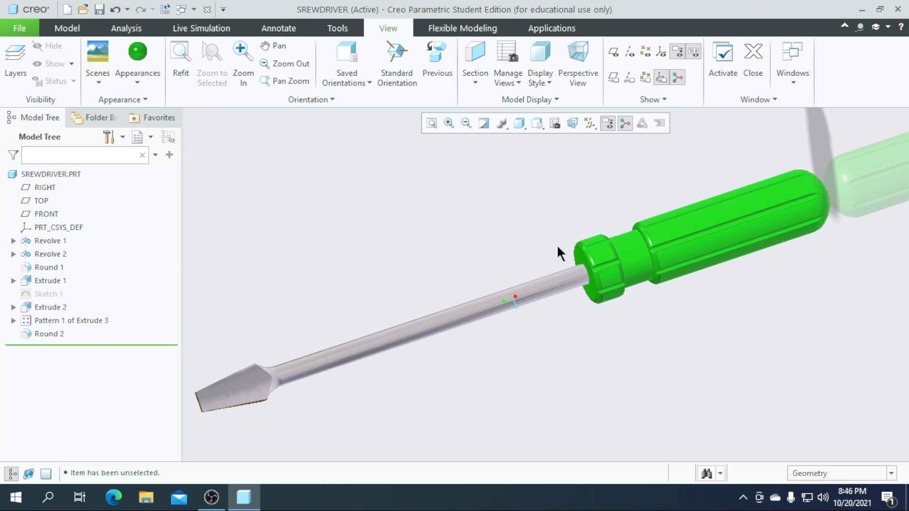